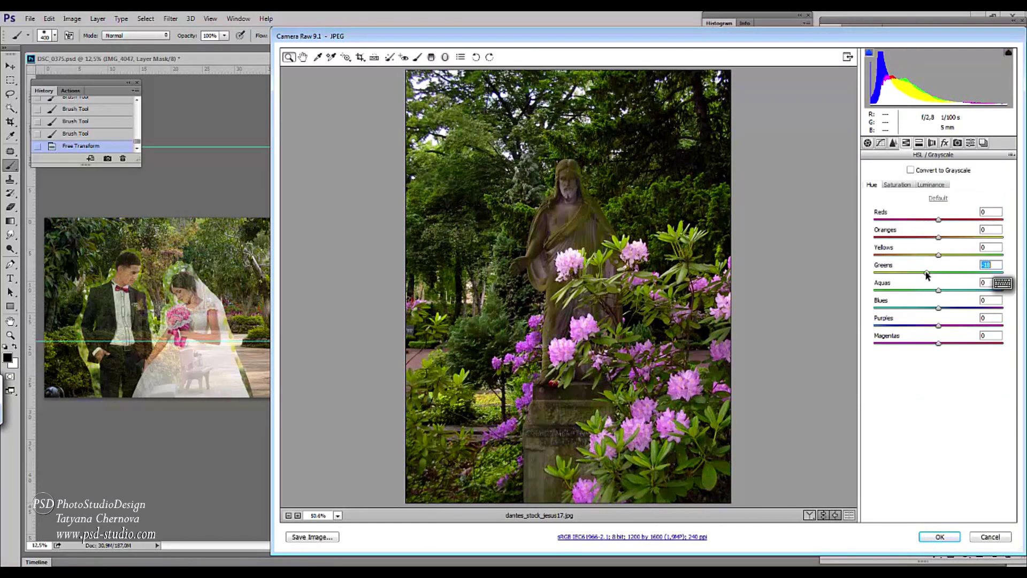
Set the Purples hue to +82, raise the Magentas hue, and increase the Purples saturation in the statue photo.
left_click_drag(939, 326, 988, 347)
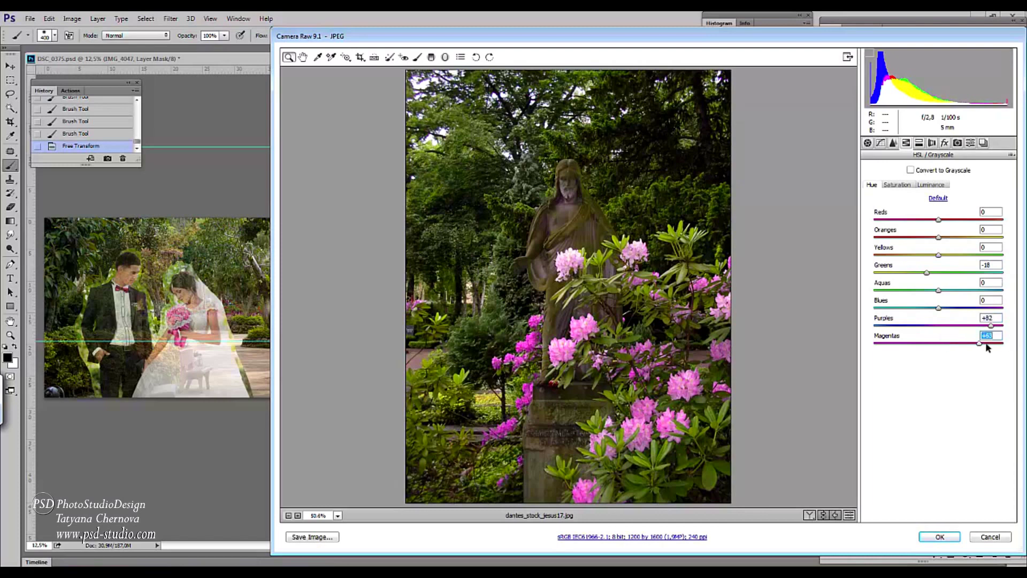
left_click_drag(877, 349, 987, 350)
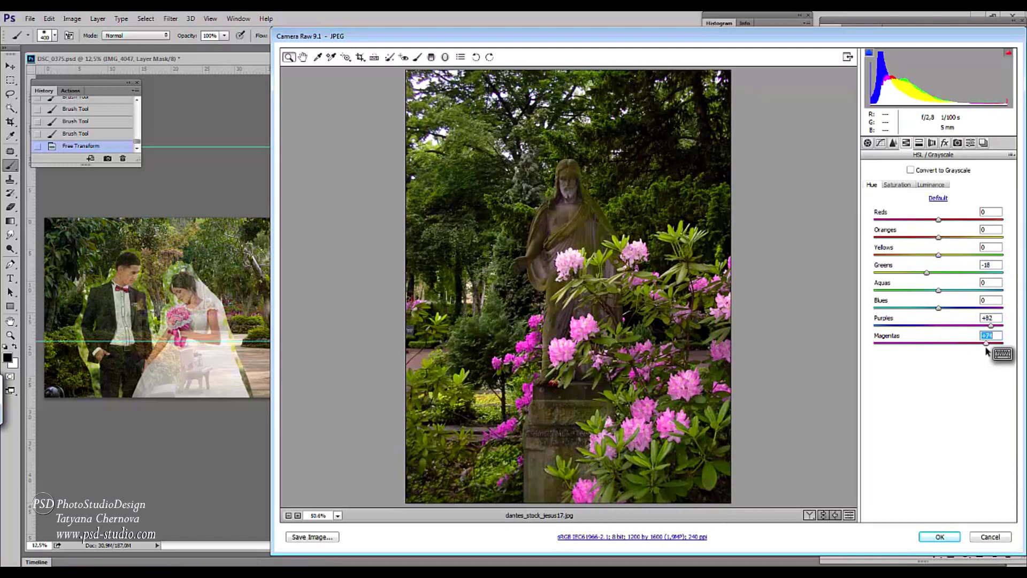
left_click(896, 184)
left_click_drag(939, 325, 974, 326)
Set the Greens luminance to +53 for the statue photo and apply the Camera Raw adjustments.
left_click(930, 185)
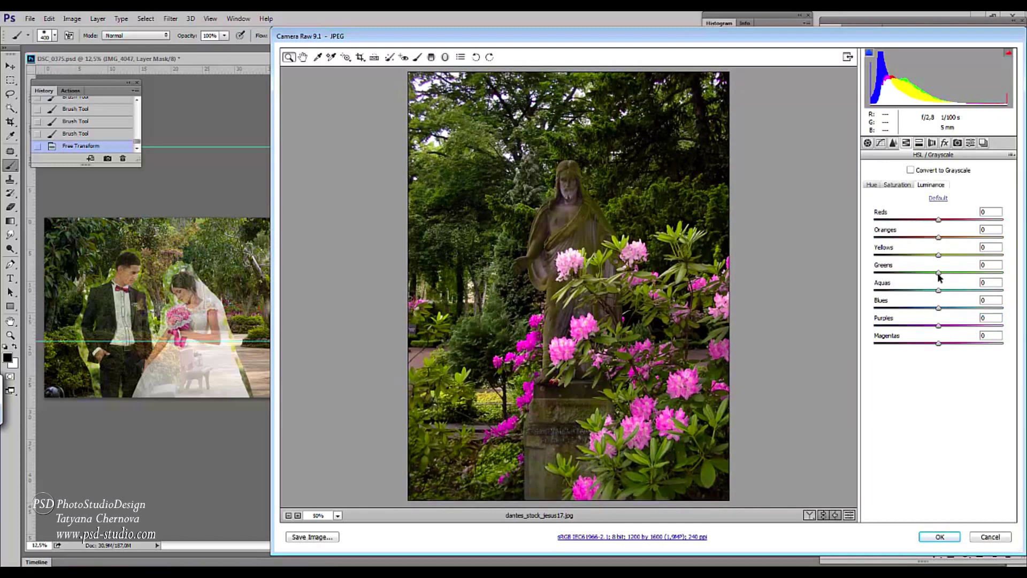
left_click_drag(937, 274, 974, 279)
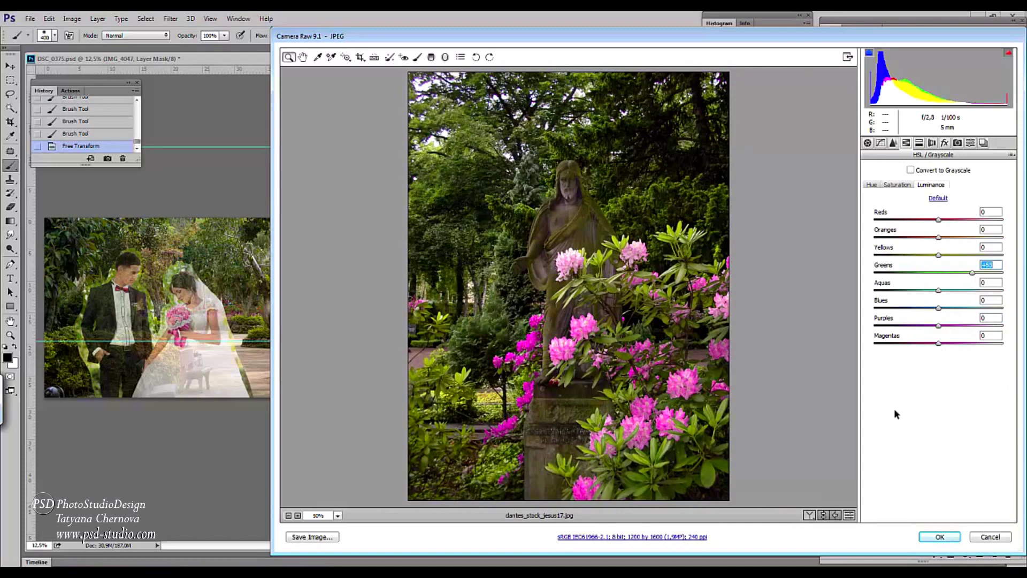
left_click(940, 537)
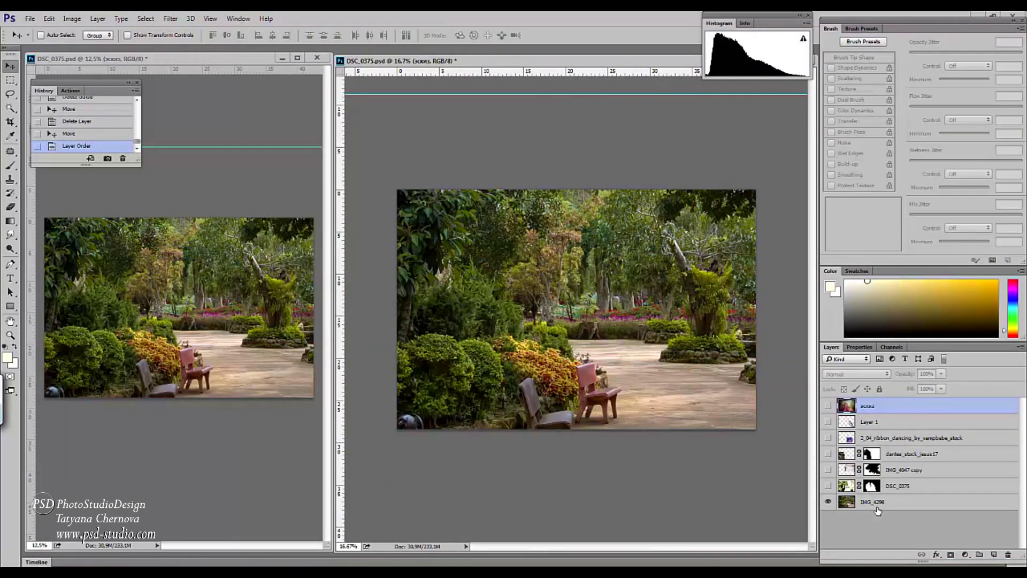
Duplicate the IMG_4298 garden layer and apply a filter to the copy.
left_click(877, 505)
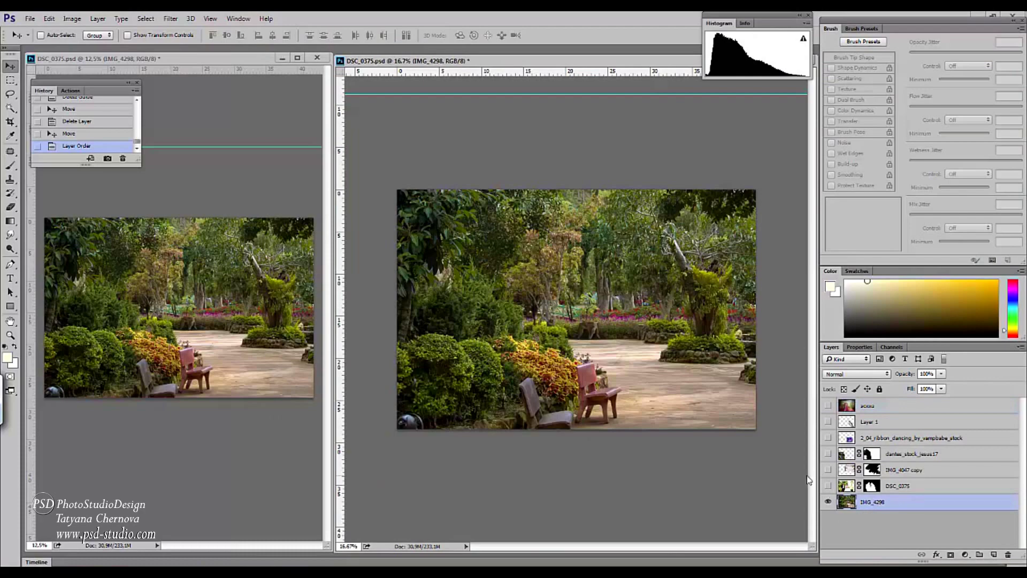
key("ctrl+j")
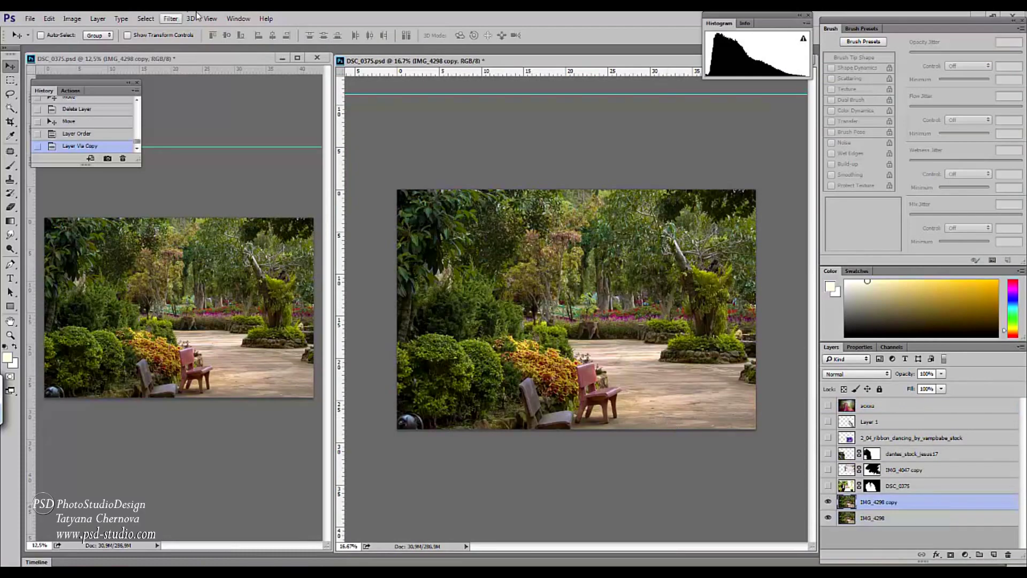
left_click(169, 20)
left_click(163, 130)
key("Return")
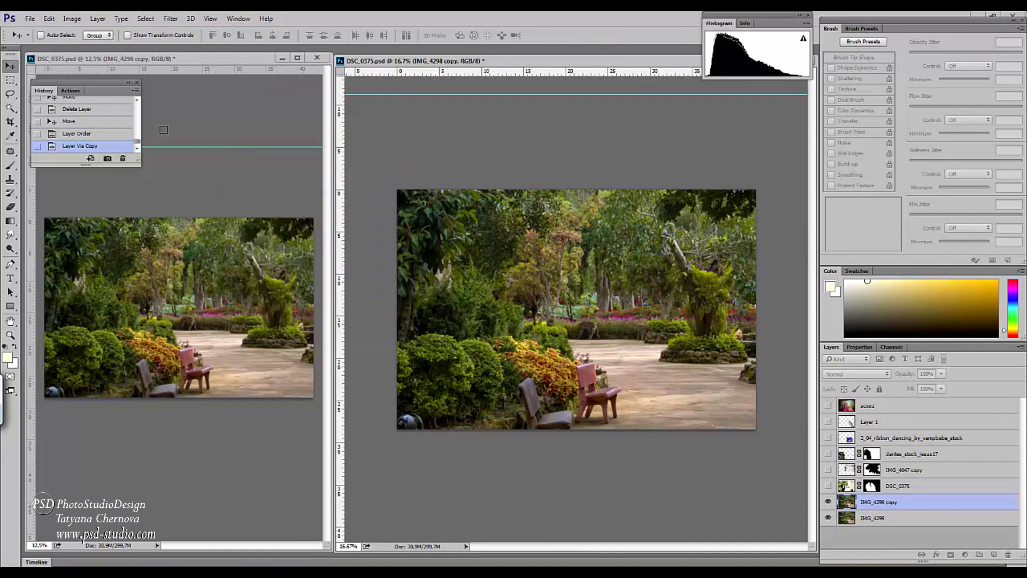
Add a black mask to the IMG_4298 copy layer and paint the filtered effect into the distant garden area.
left_click(950, 554, "alt")
key("ctrl+plus")
key("ctrl+plus")
key("ctrl+plus")
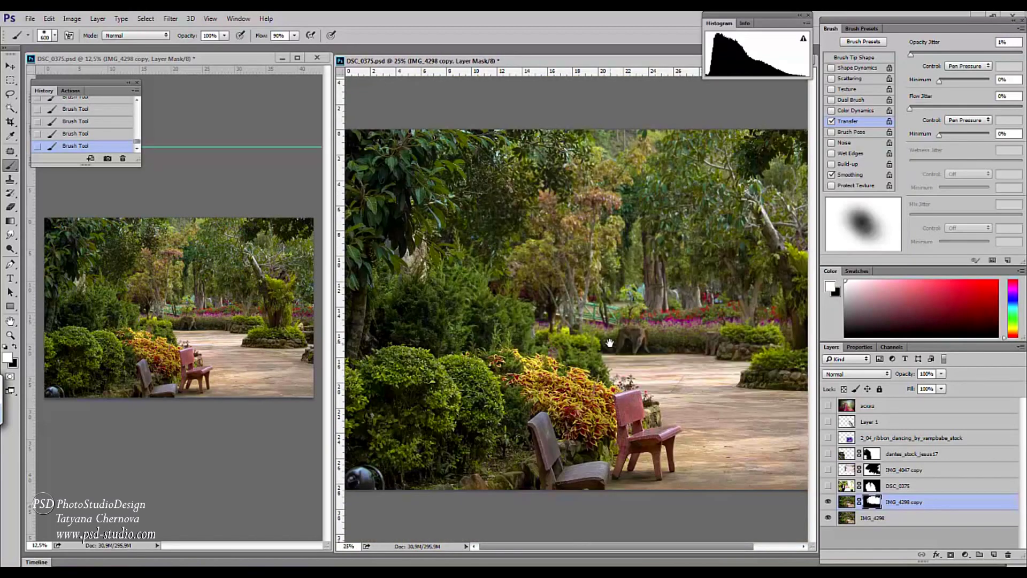
Stamp the visible layers into a new composite layer, apply a 5-pixel Gaussian Blur and hide it with a black mask.
key("ctrl+alt+shift+e")
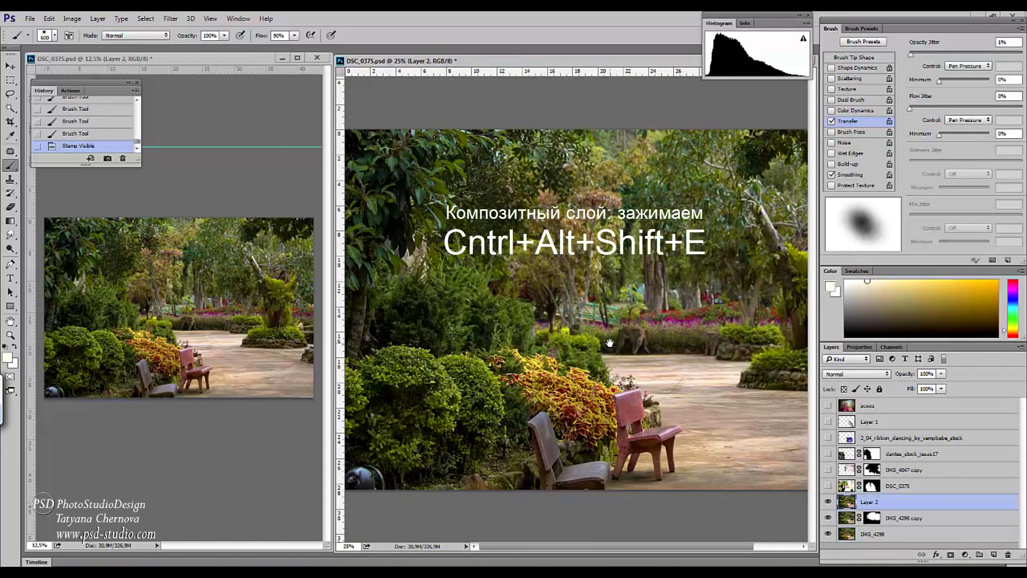
left_click(172, 19)
mouse_move(182, 138)
left_click(131, 177)
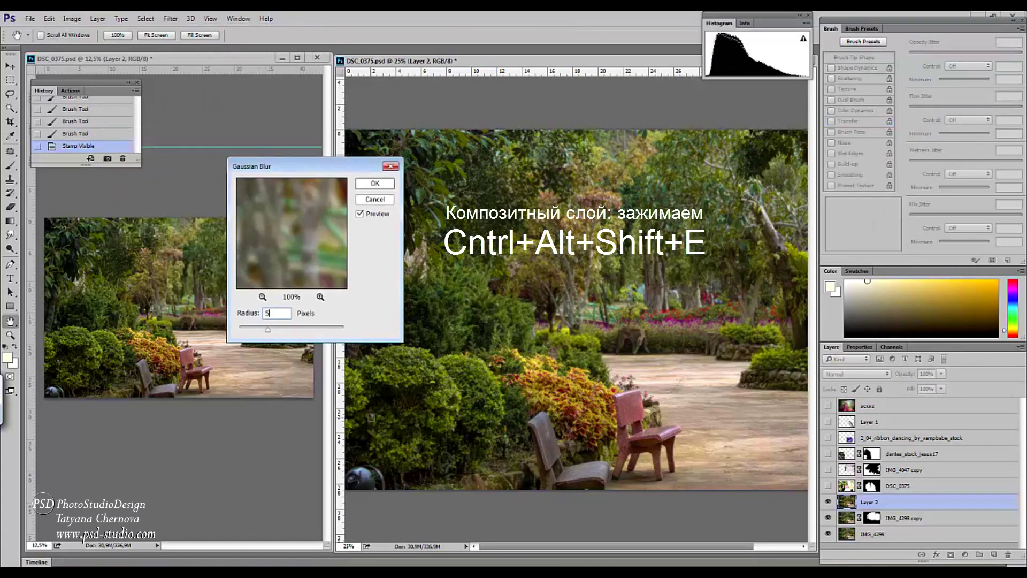
key("Return")
key("b")
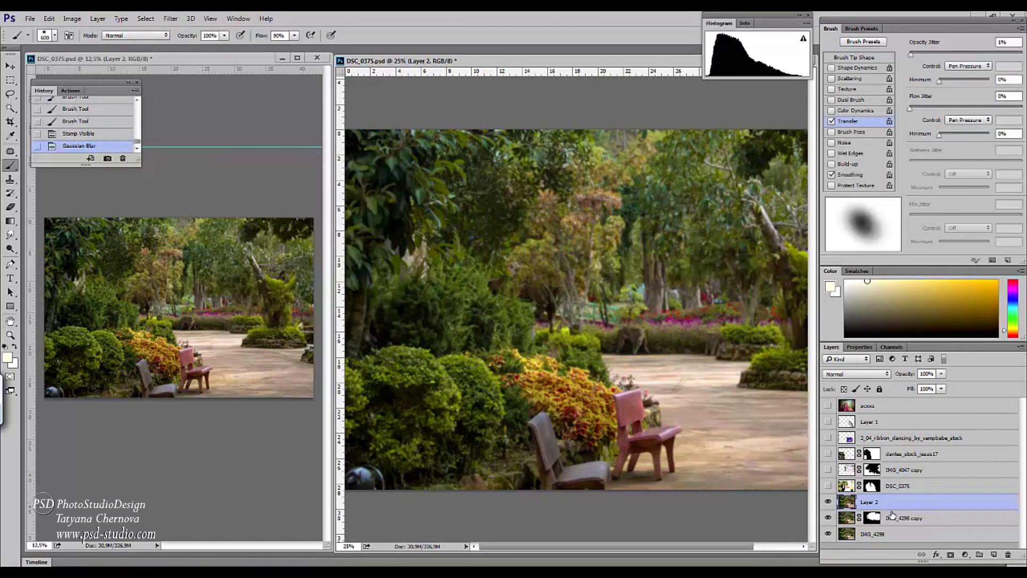
left_click(951, 556, "alt")
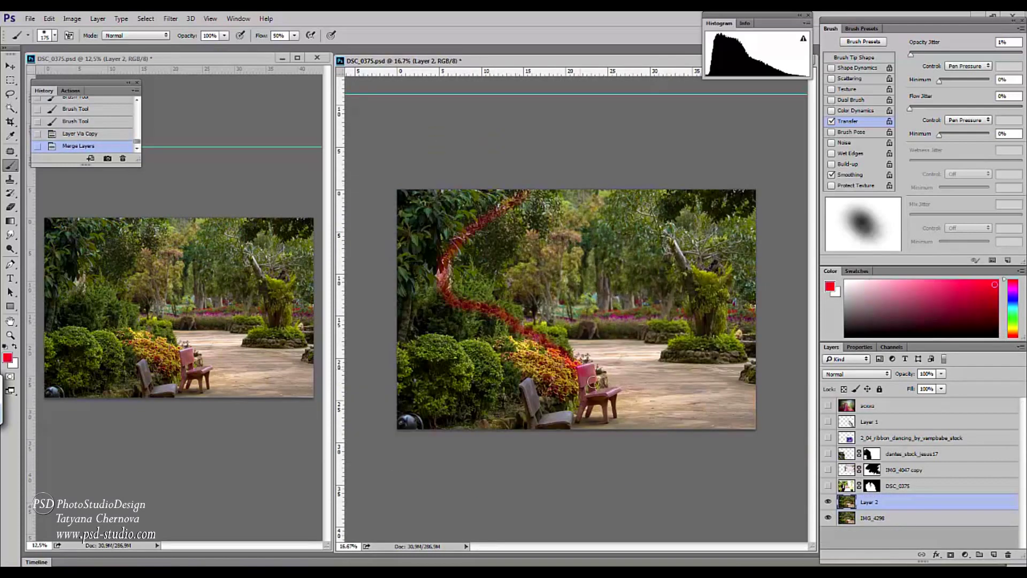
Paint a red guide stroke down the garden image, from its upper edge past the path.
mouse_move(645, 192)
left_mouse_down()
mouse_move(690, 245)
mouse_move(729, 459)
left_mouse_up()
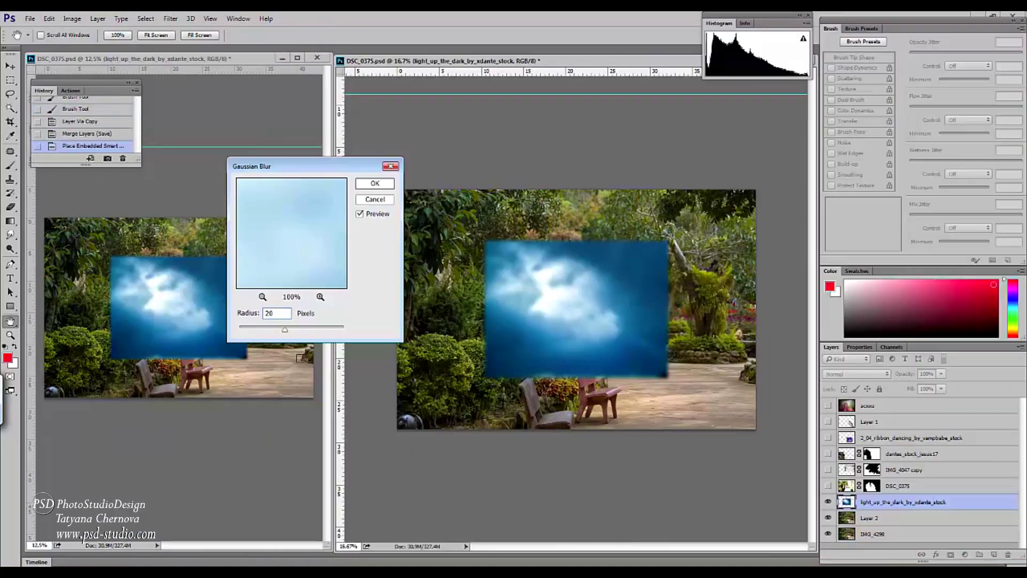
Apply Gaussian Blur to the light_up_the_dark texture, set it to Soft Light and reposition it over the garden's middle.
left_click_drag(289, 334, 305, 334)
left_click(374, 183)
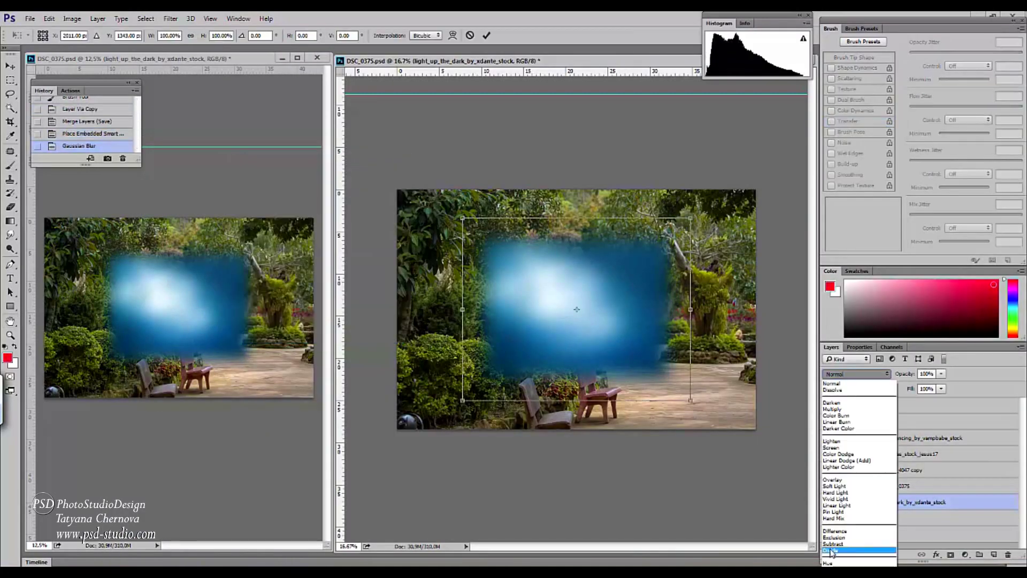
left_click(855, 487)
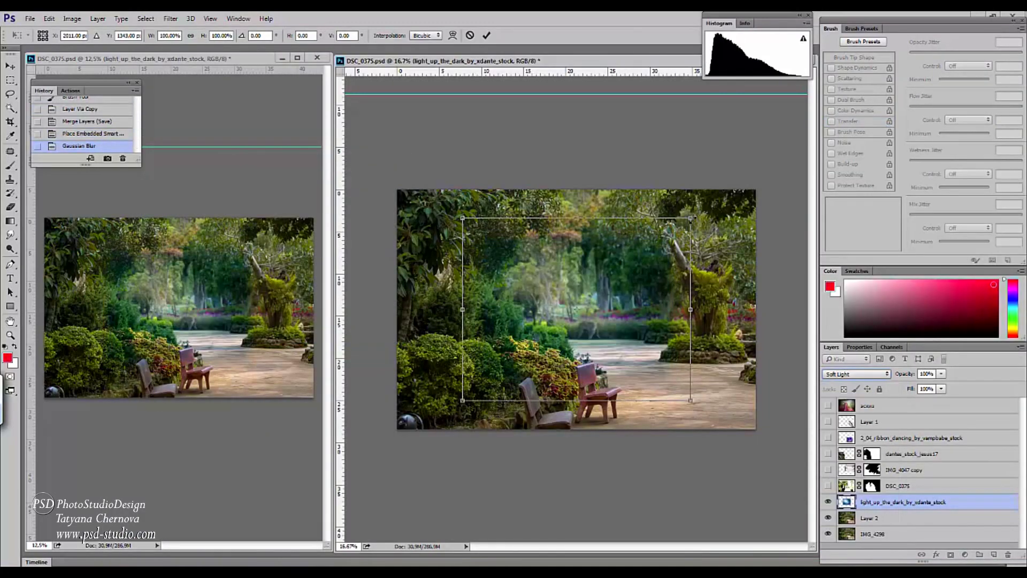
left_click_drag(599, 267, 611, 293)
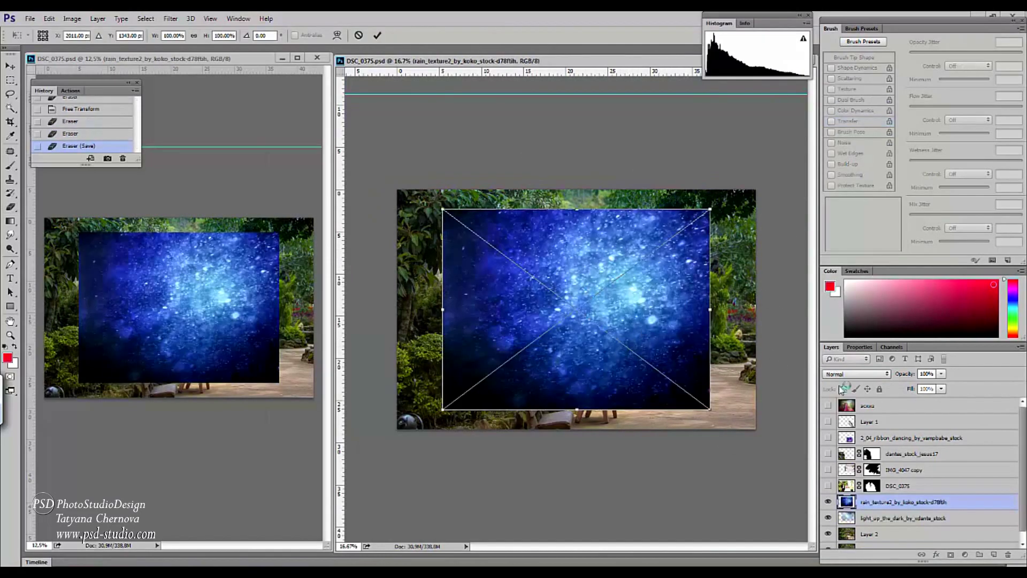
Set the rain texture layer's blend mode to Screen and lower its opacity.
left_click(855, 373)
left_click(830, 447)
left_click(856, 373)
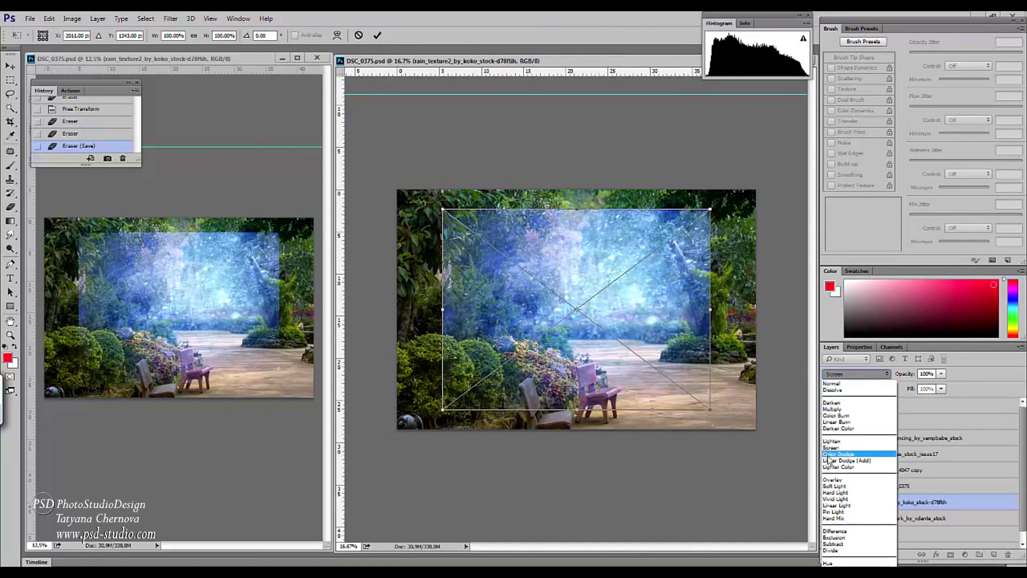
left_click(831, 440)
left_click(855, 373)
left_click(831, 447)
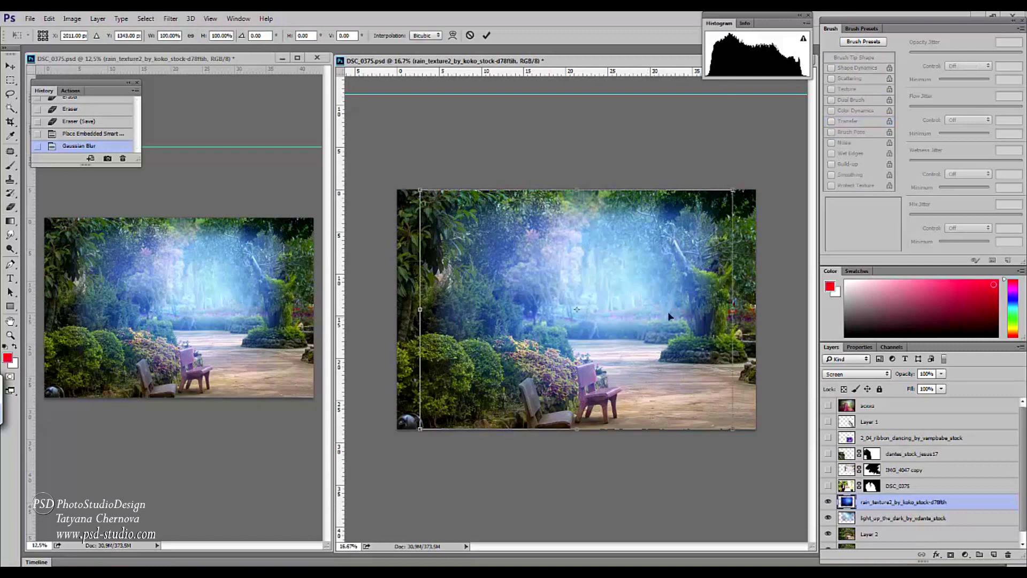
key("6")
key("3")
Enlarge the rain texture to cover the whole image and shift its midtone color balance toward yellow.
left_click_drag(733, 190, 759, 157)
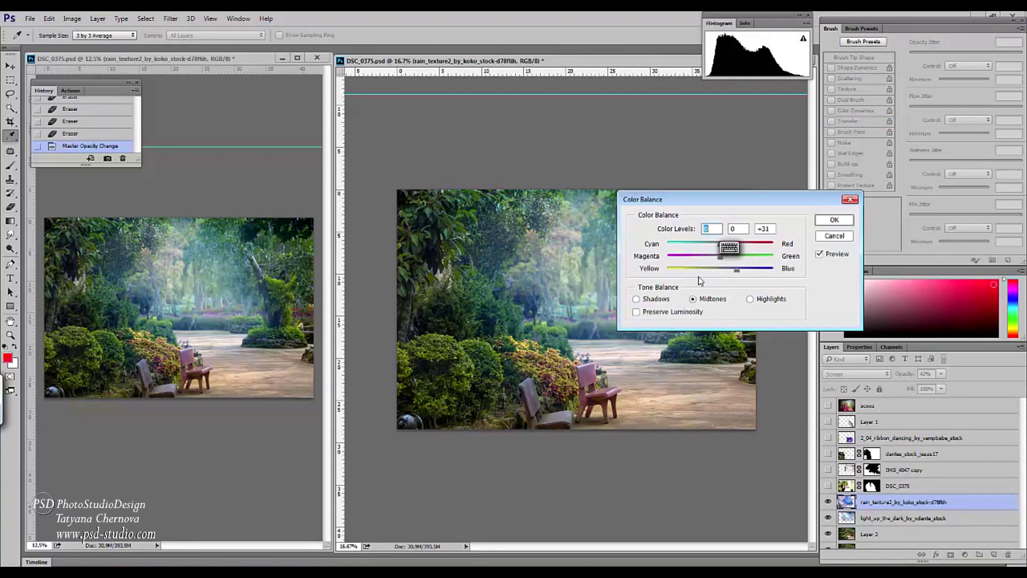
left_click(701, 268)
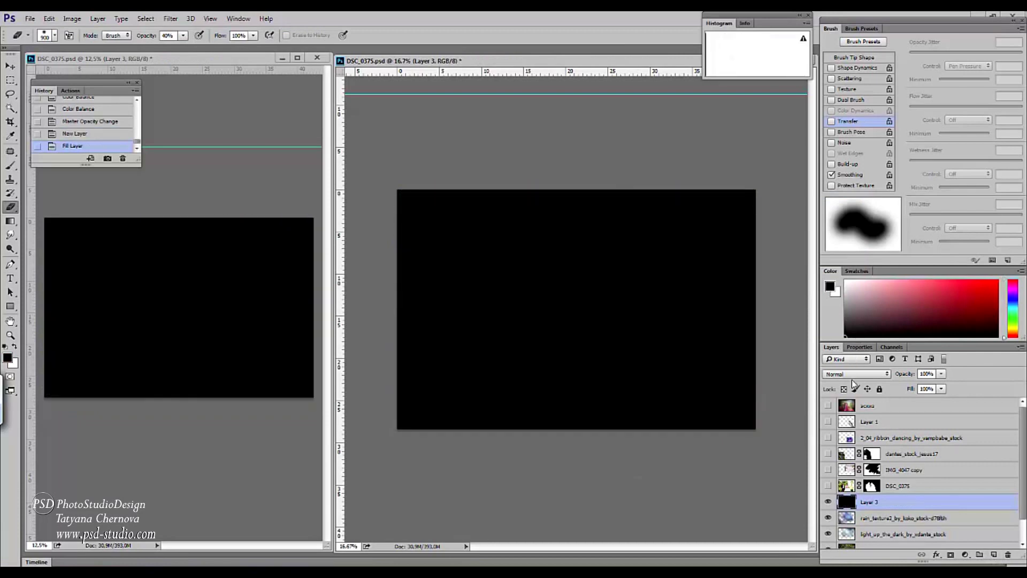
Set the black-filled layer to Screen and open the Knoll Light Factory filter for it.
left_click(855, 374)
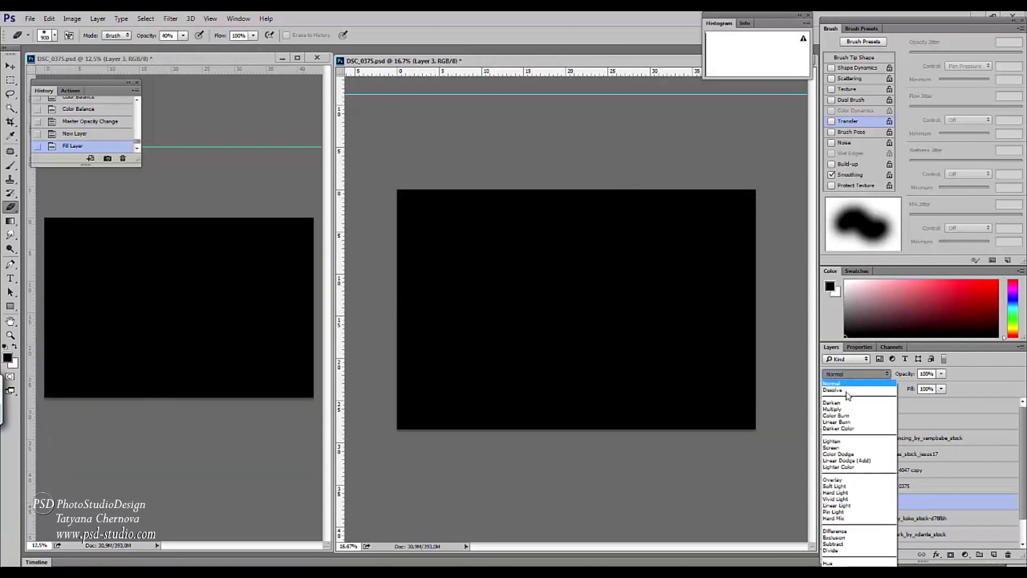
left_click(838, 448)
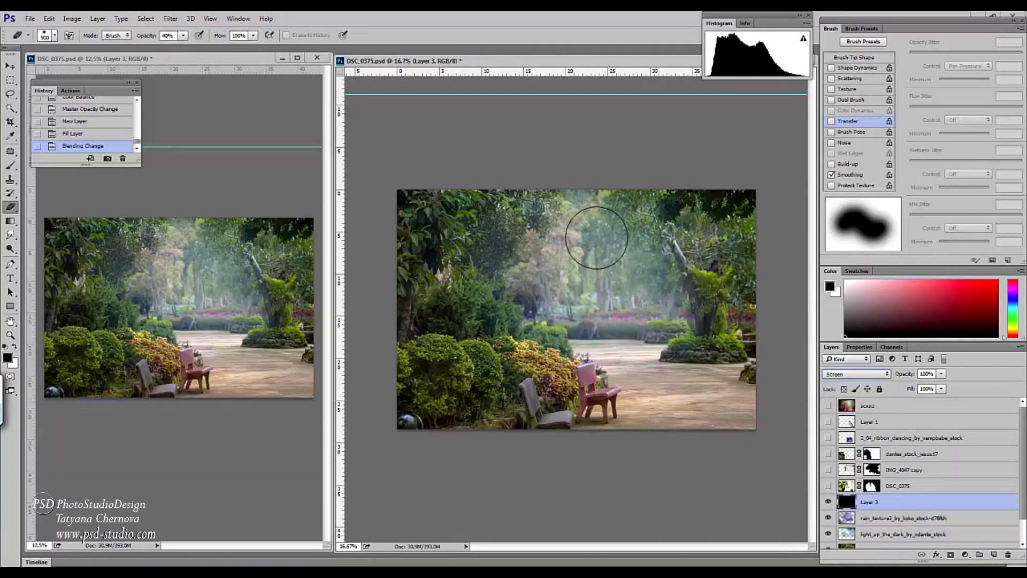
left_click(172, 19)
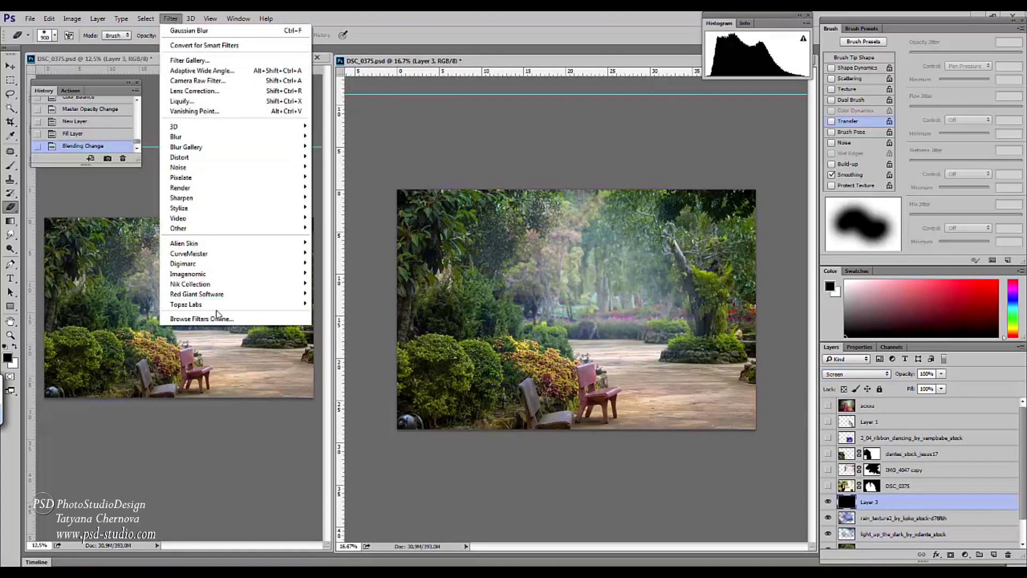
mouse_move(211, 294)
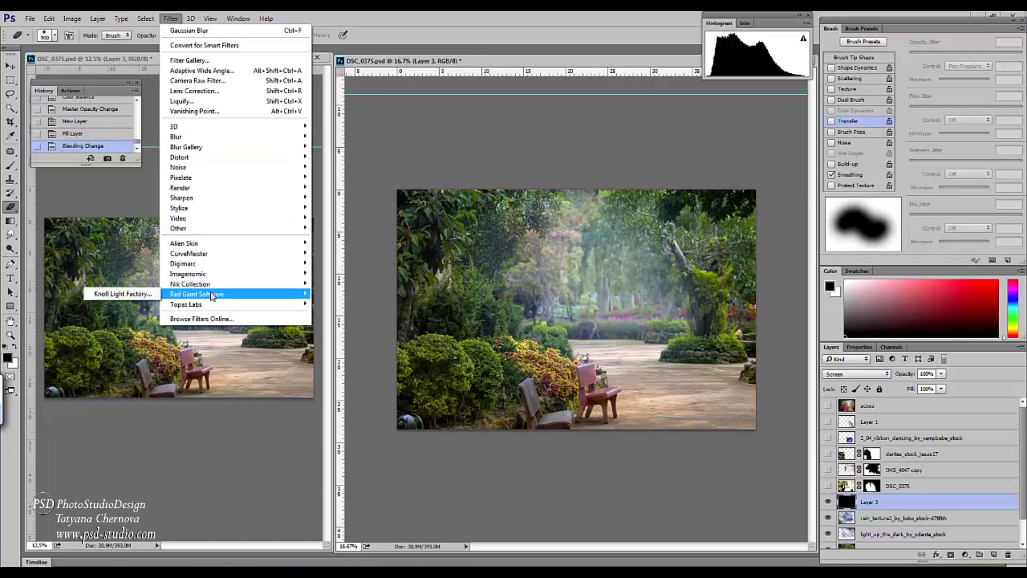
left_click(147, 293)
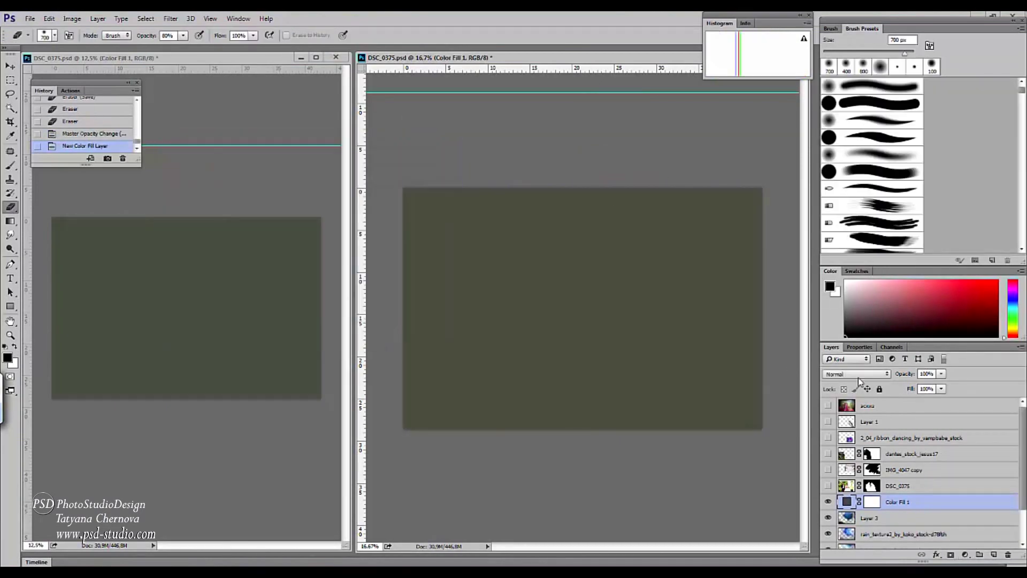
Adjust the opacity of the Color Fill 1 layer.
left_click(941, 374)
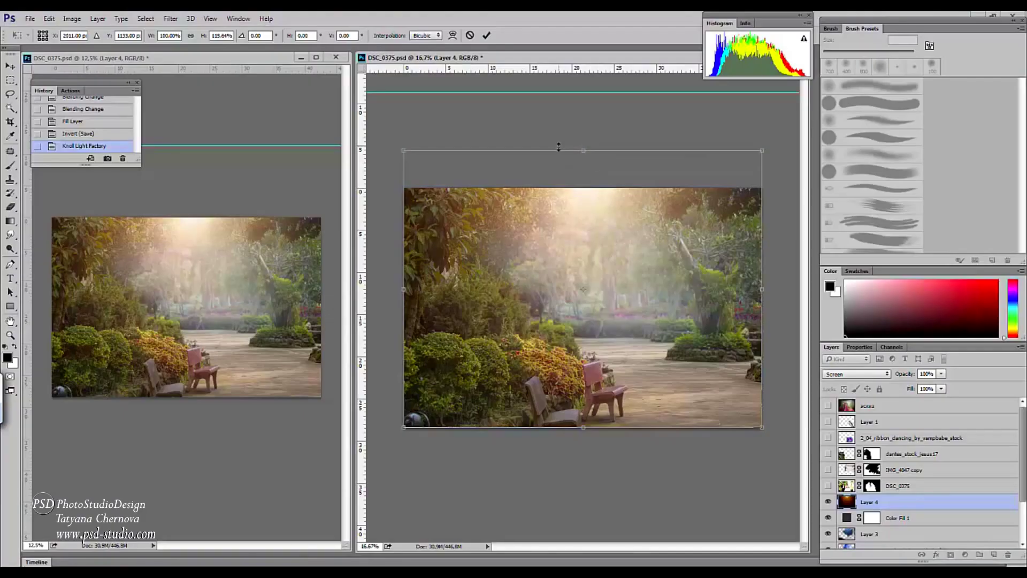
Stretch the Layer 4 light glow to about 115% height and add an adjustment layer.
key("Return")
left_click(965, 555)
left_click(948, 384)
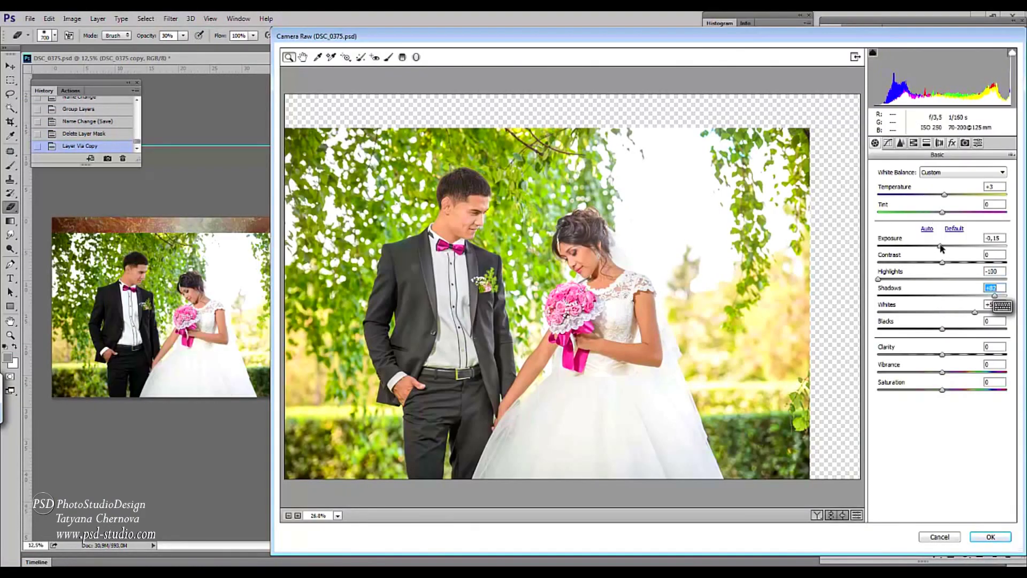
Set the couple photo's Exposure to -0.40, Blacks to -16, Vibrance to +24 and Temperature to about -17.
left_click_drag(942, 247, 940, 247)
left_click_drag(942, 329, 932, 329)
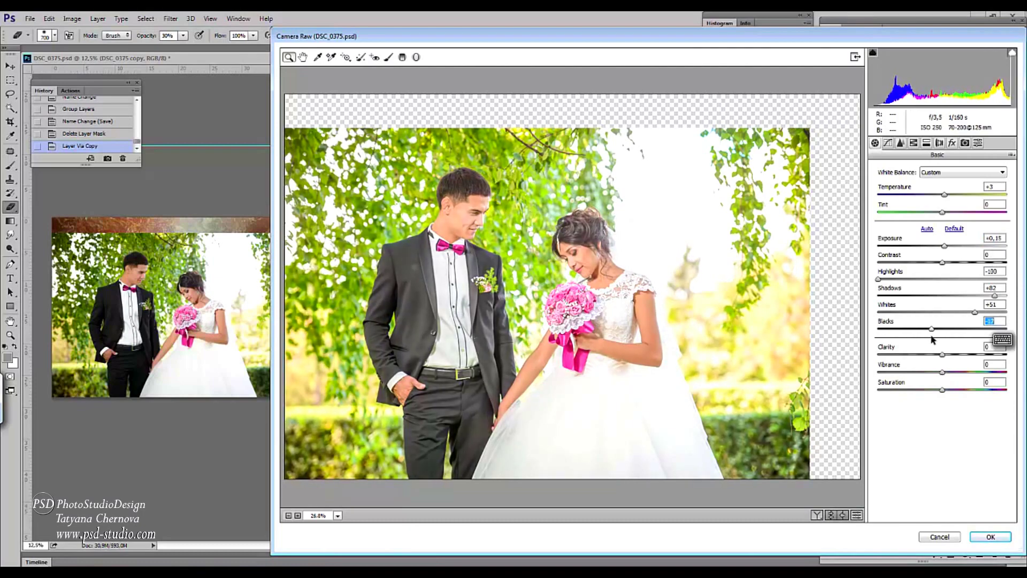
left_click(939, 250)
left_click_drag(939, 248, 937, 248)
left_click_drag(942, 372, 957, 372)
left_click_drag(944, 194, 937, 195)
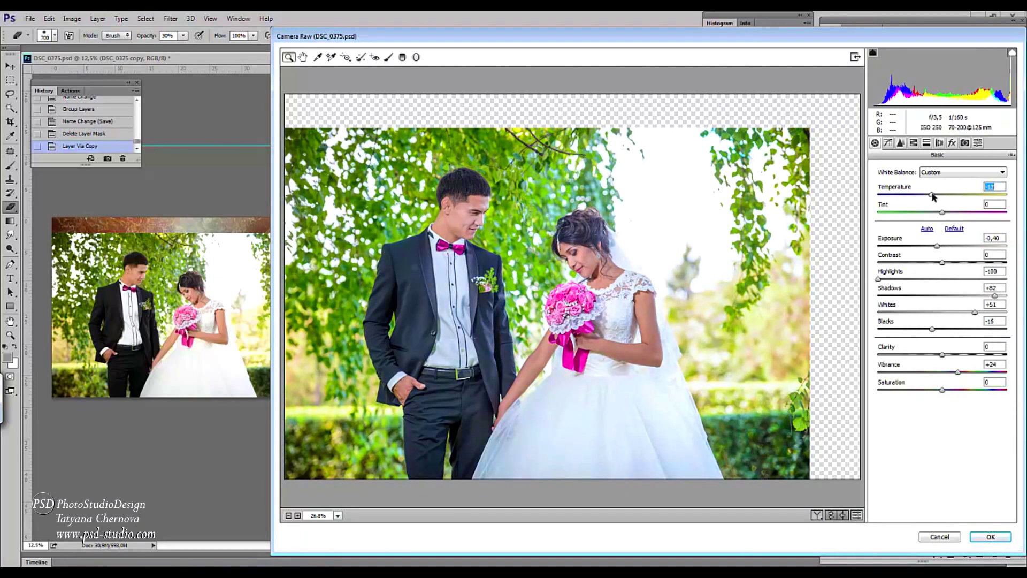
Set the couple photo's hue to Purples +50 and Magentas +79, and apply the Camera Raw adjustments.
left_click(913, 143)
key("ctrl+plus")
key("ctrl+plus")
key("ctrl+plus")
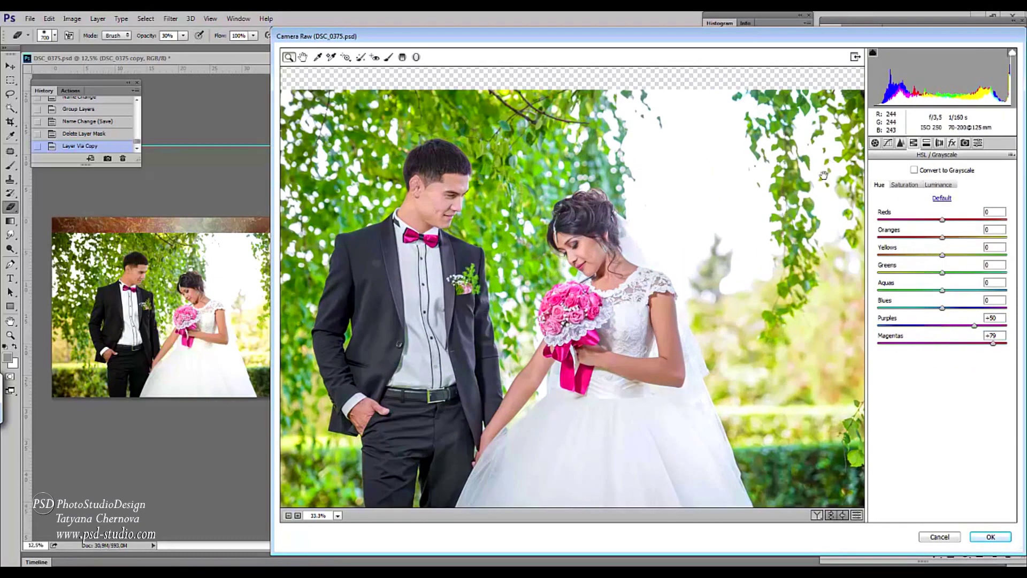
left_click(875, 143)
left_click(990, 536)
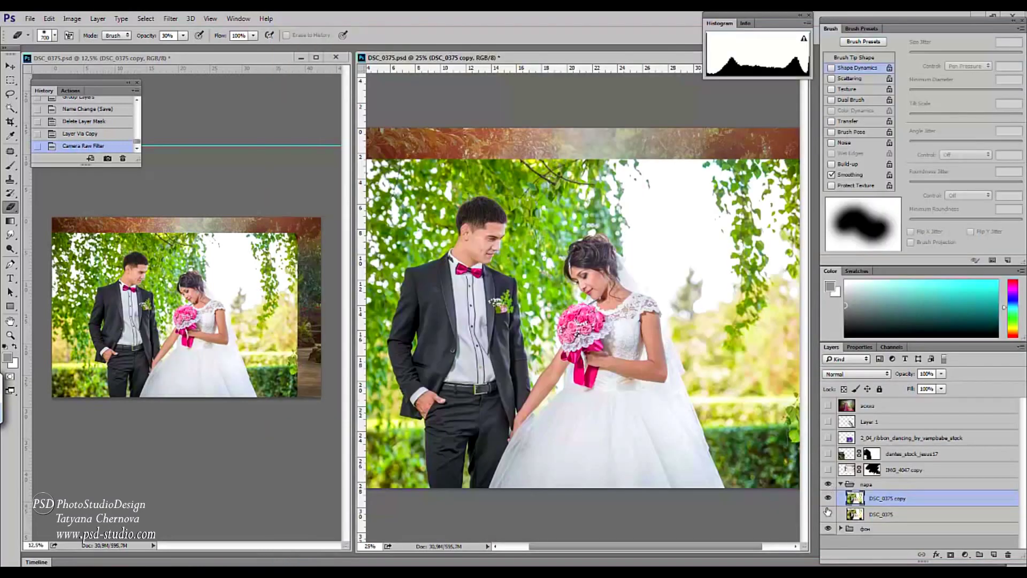
Compare the corrected couple layer with the original, hide the original DSC_0375 layer and save the document.
left_click(828, 498)
left_click(828, 498)
left_click(828, 514)
key("ctrl+plus")
key("ctrl+plus")
key("ctrl+plus")
key("ctrl+s")
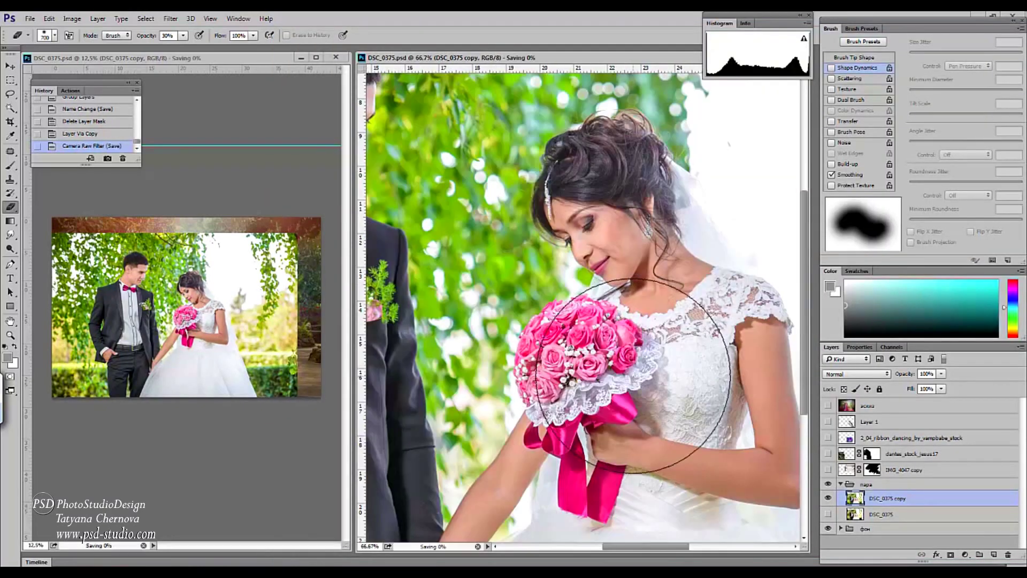
Duplicate the DSC_0375 document as DSC_0375 copy with only its merged layers.
left_click(72, 18)
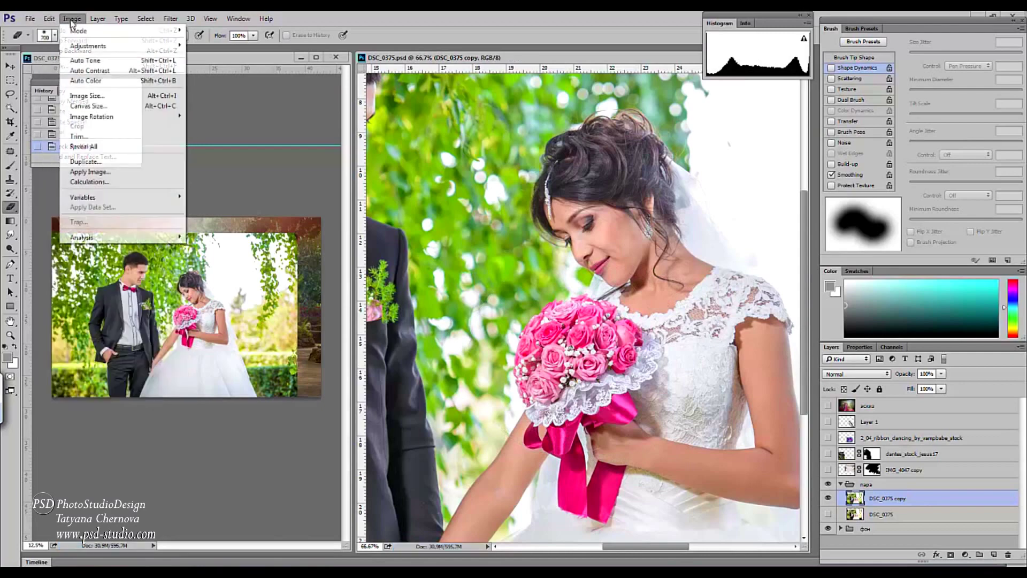
left_click(99, 163)
left_click(410, 225)
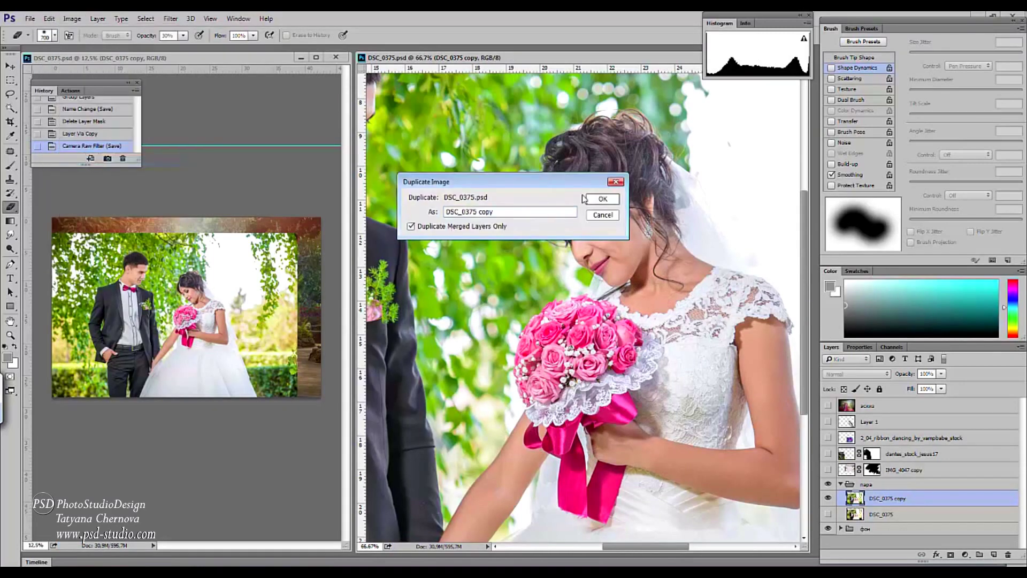
left_click(602, 198)
Apply HDR Toning to the duplicated couple photo, accepting that the document gets flattened.
left_click(71, 18)
mouse_move(89, 46)
left_click(233, 238)
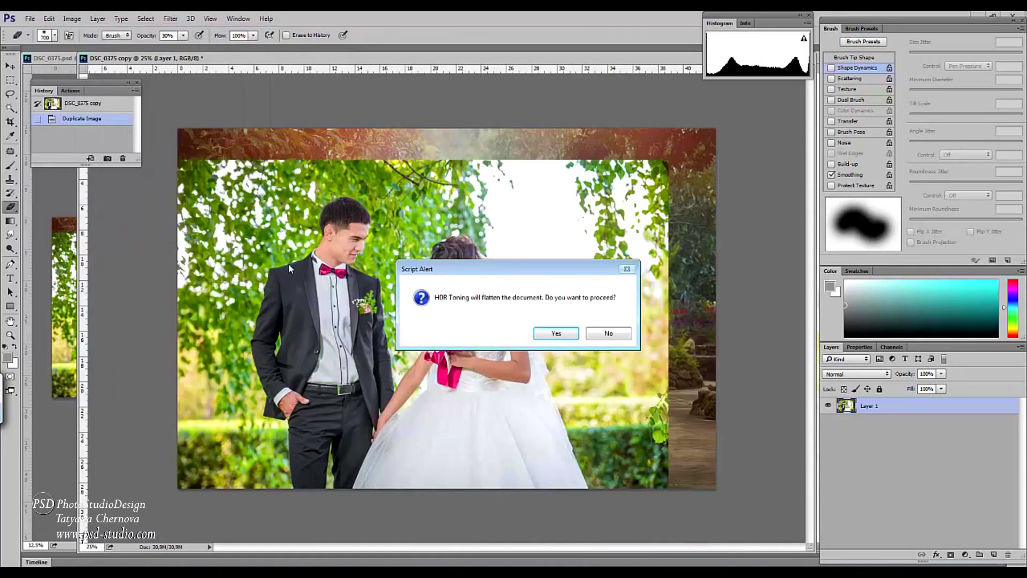
left_click(558, 327)
left_click_drag(277, 199, 299, 196)
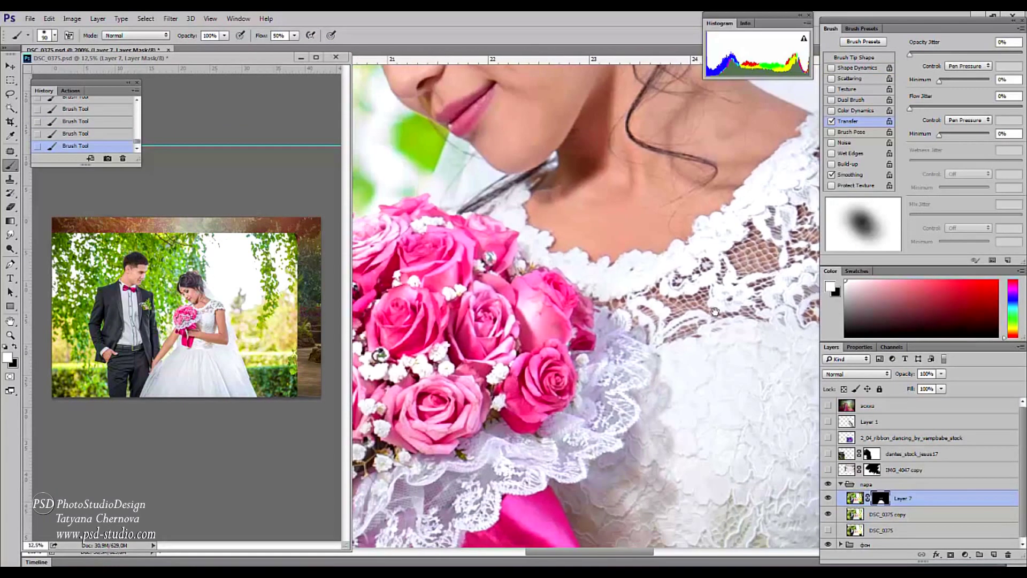
Paint white at 50% flow on the Layer 7 mask over the bride's lace bodice and the groom's shirt and jacket.
left_click_drag(697, 388, 583, 265)
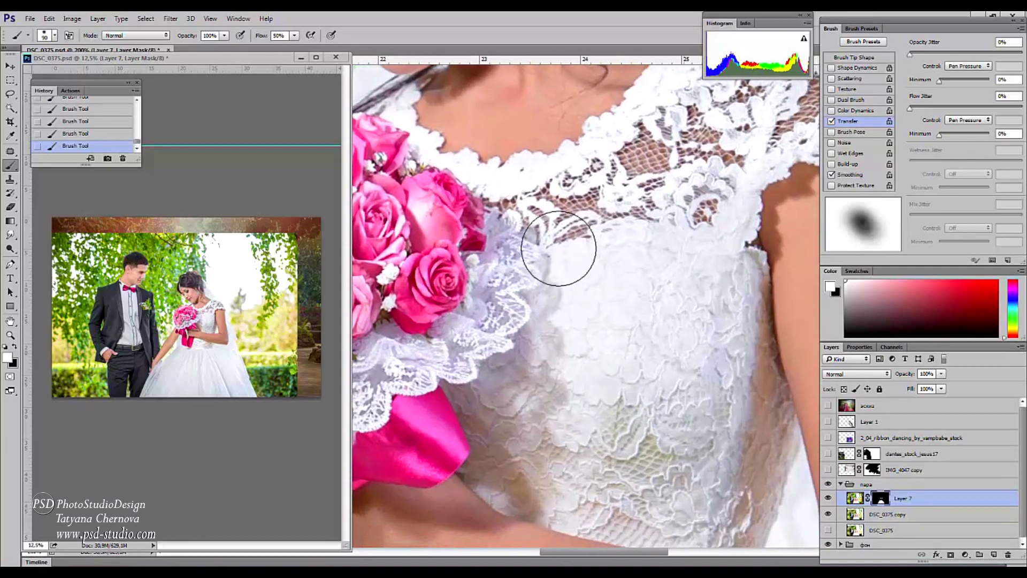
left_click_drag(573, 420, 538, 259)
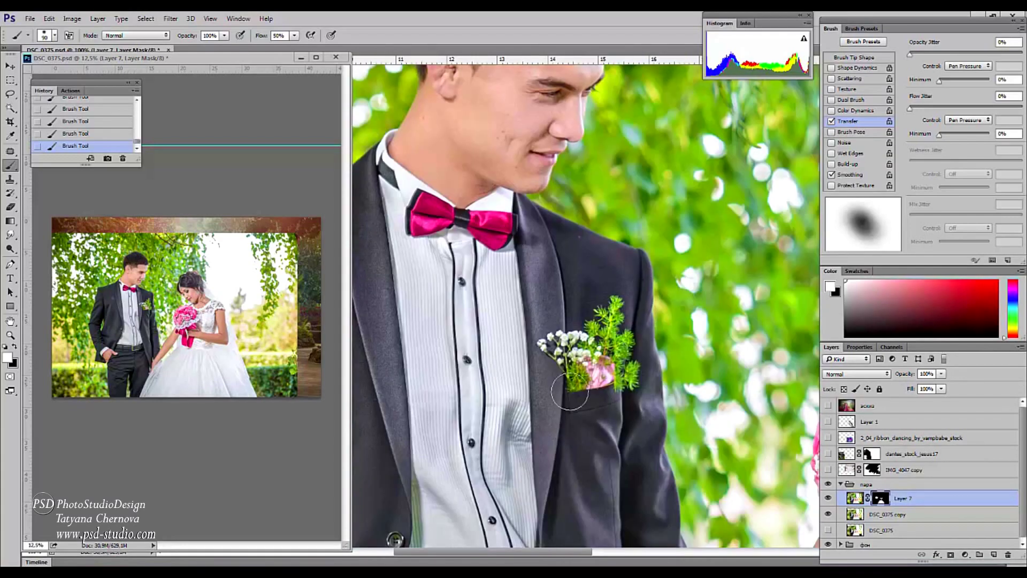
left_click_drag(558, 348, 540, 309)
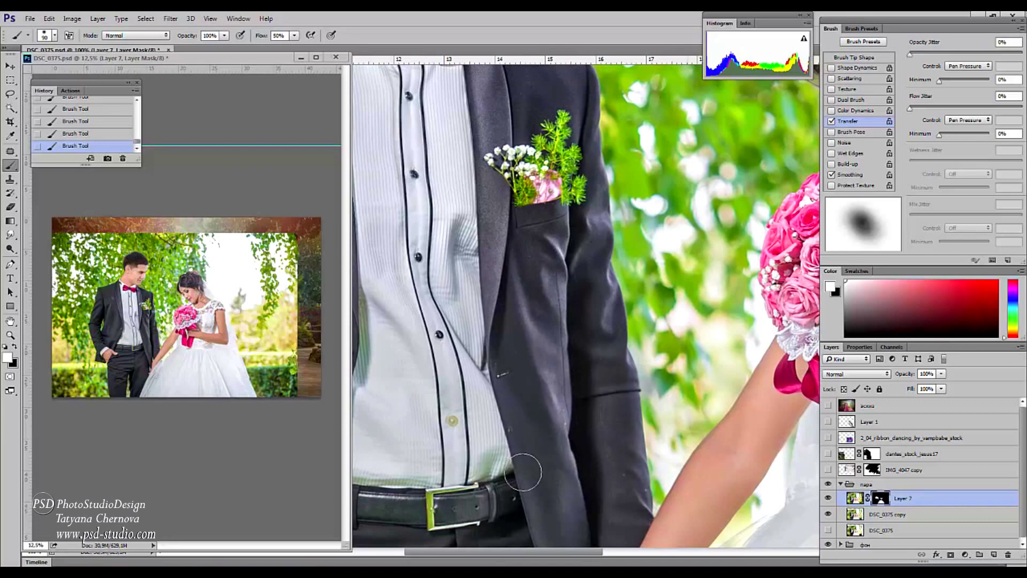
left_click_drag(480, 253, 606, 402)
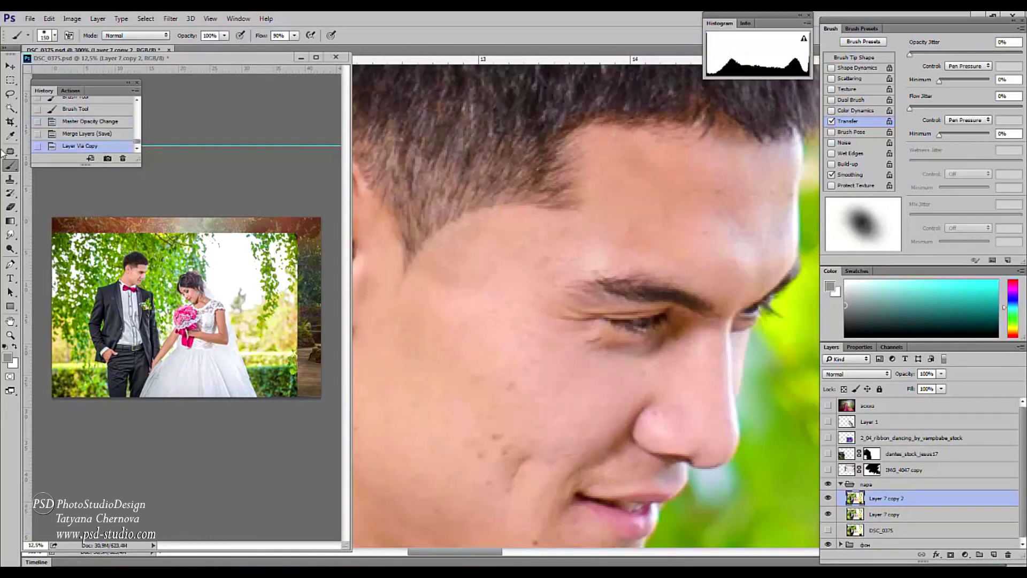
Lasso the ear from the DSC_1912 photo and warp it to fit the groom's head on its own layer.
key("j")
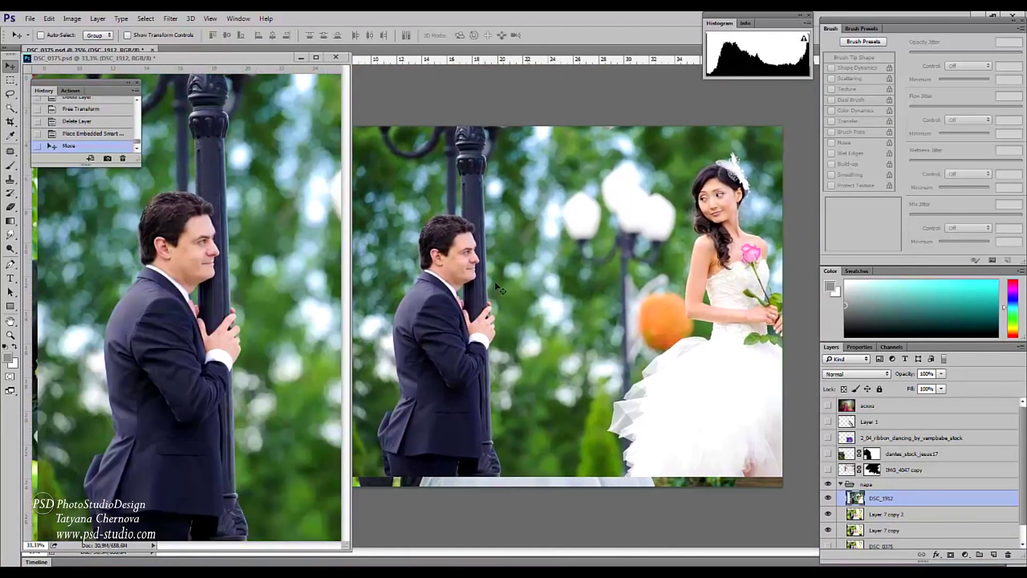
key("l")
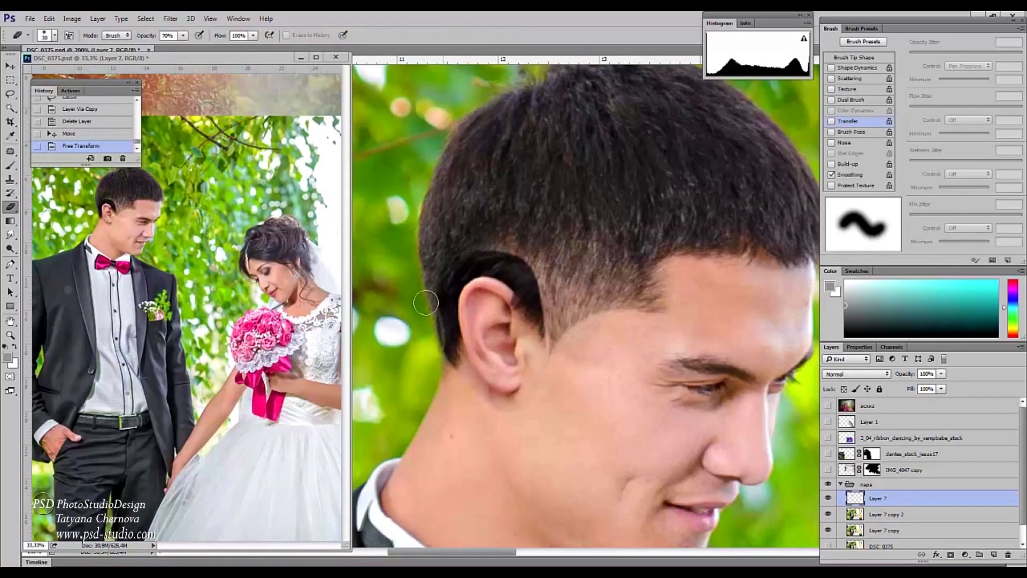
scroll(422, 299, "up", 1)
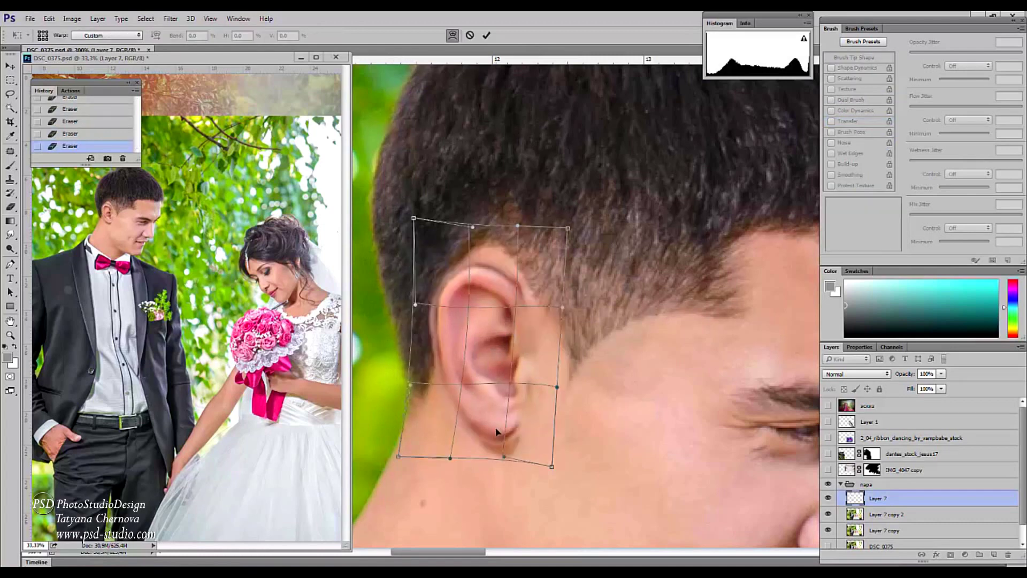
mouse_move(503, 424)
left_mouse_down()
mouse_move(521, 396)
mouse_move(516, 406)
left_mouse_up()
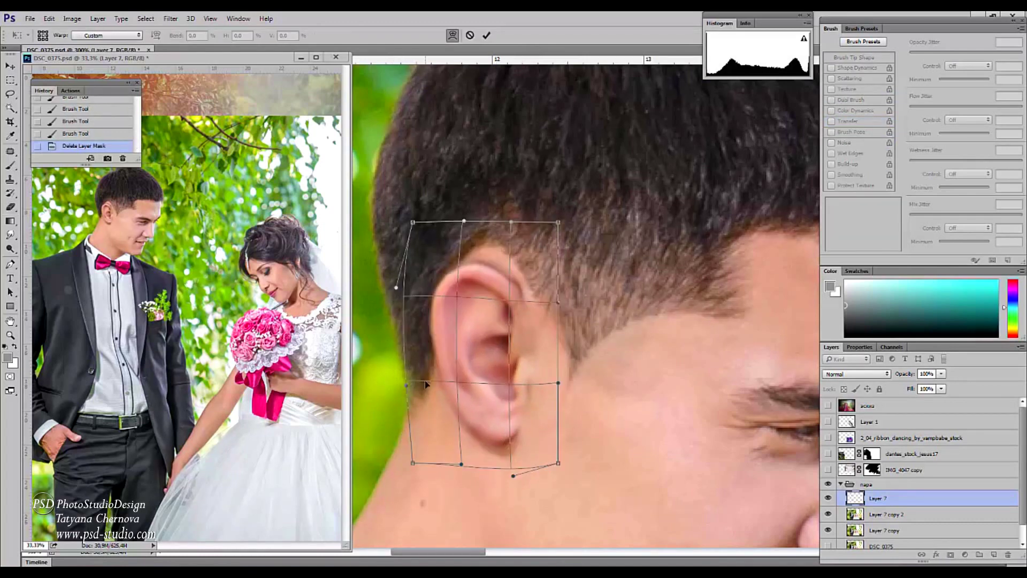
mouse_move(522, 353)
left_mouse_down()
mouse_move(527, 341)
mouse_move(535, 356)
left_mouse_up()
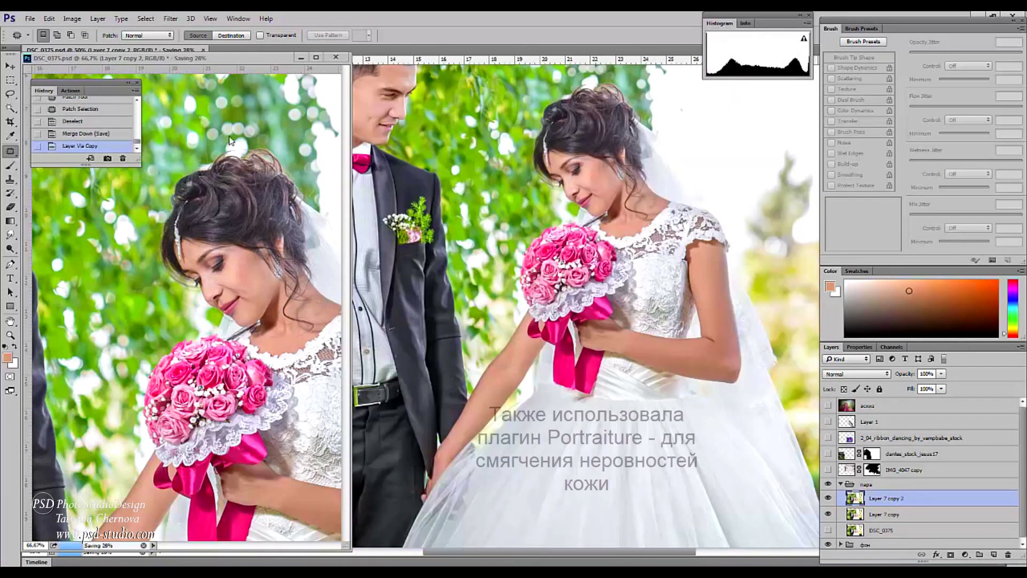
Open the Imagenomic filters for Layer 7 copy 2 to soften the couple's skin.
left_click(170, 18)
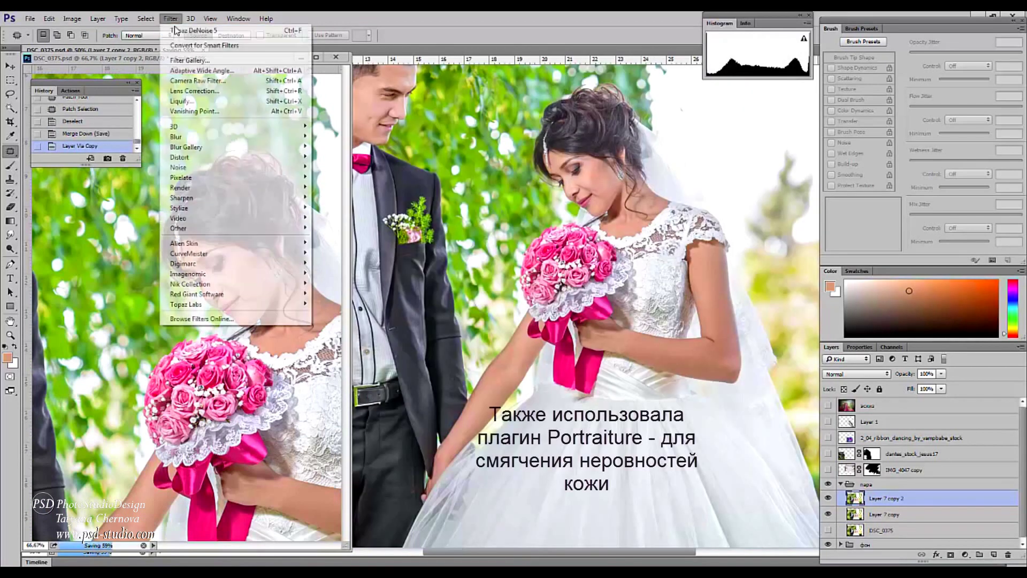
mouse_move(219, 274)
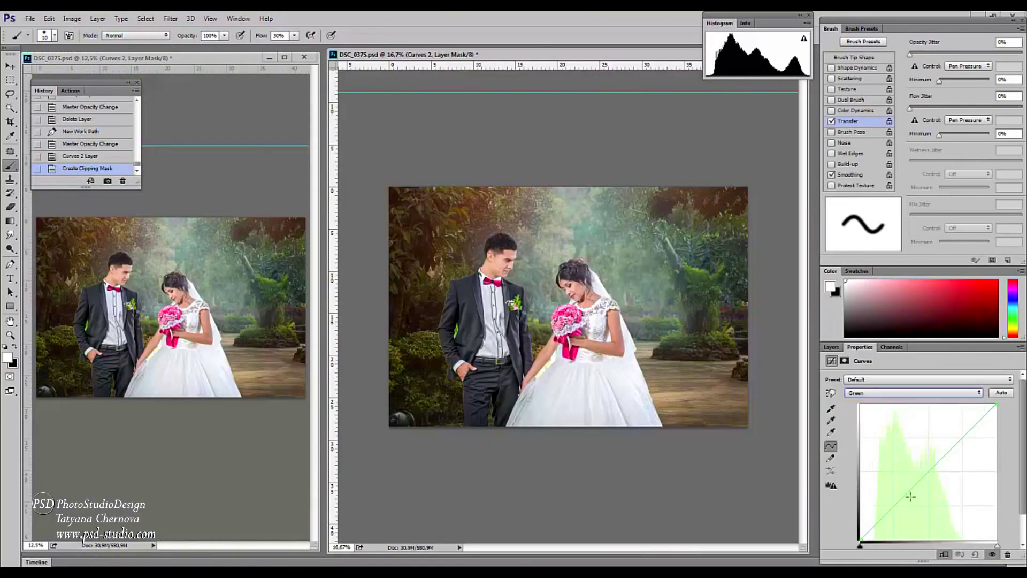
Raise the Green channel midtones of the clipped Curves 2 adjustment.
left_click_drag(910, 496, 904, 473)
left_click(832, 346)
Add a Color Balance adjustment to the background with Highlights Cyan-Red at -20 and select the Midtones range.
left_click(910, 554)
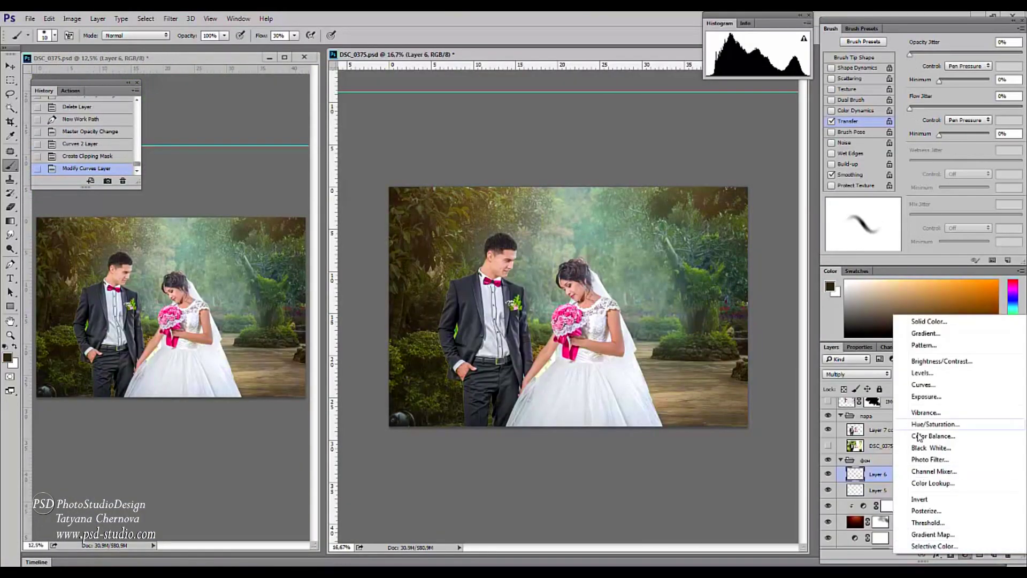
left_click(928, 452)
left_click_drag(905, 421, 891, 411)
left_click(928, 379)
left_click(928, 389)
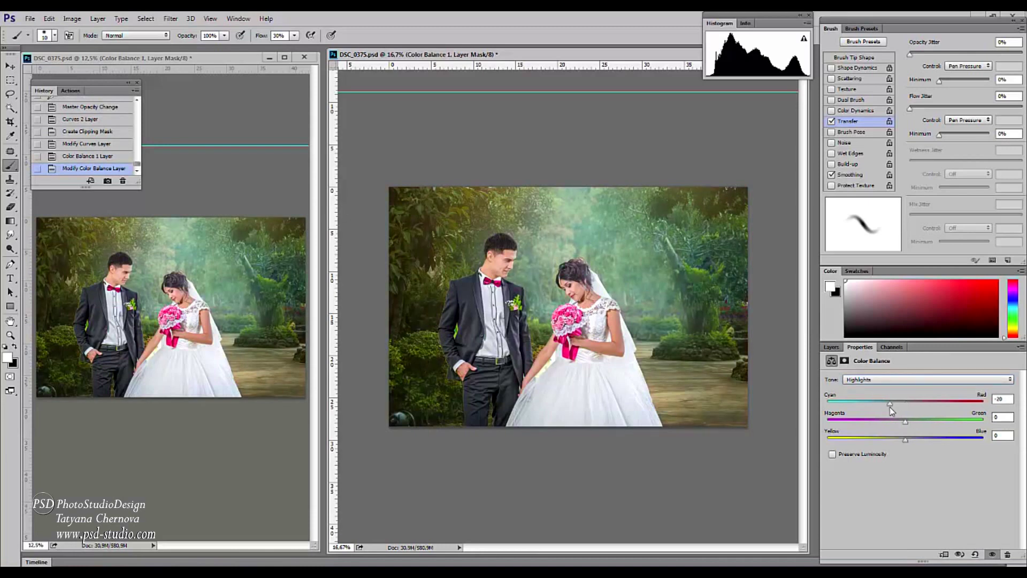
left_click(883, 381)
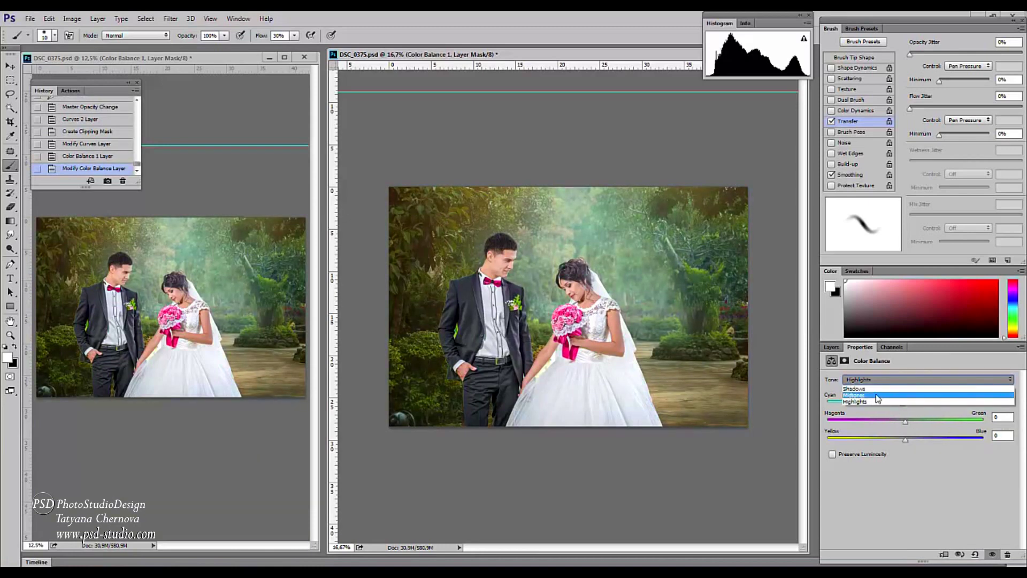
left_click(878, 396)
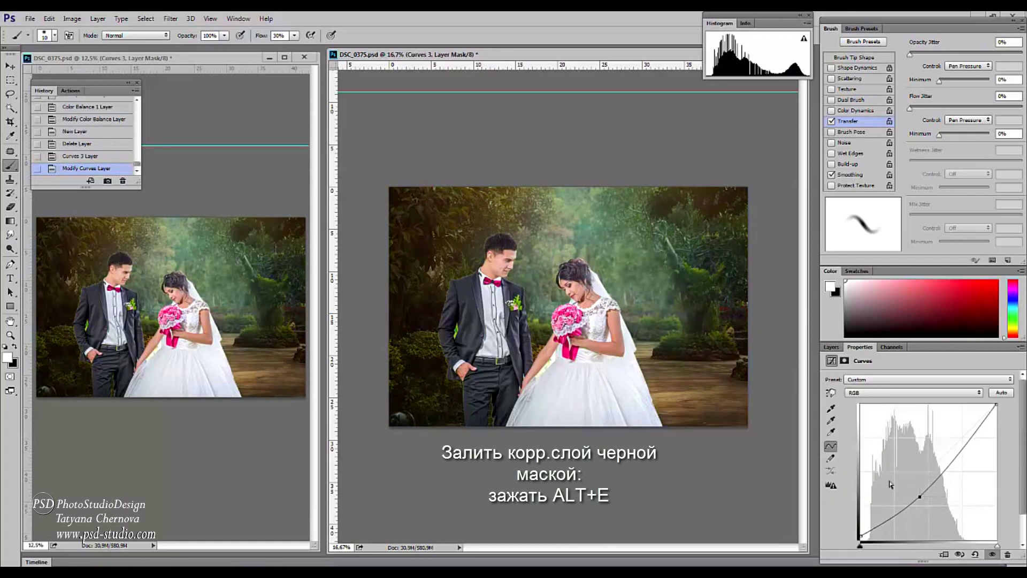
Invert the Curves 3 mask and paint the darkening around the groom and over the path beside the bride at 20% flow.
left_click(838, 348)
key("ctrl+i")
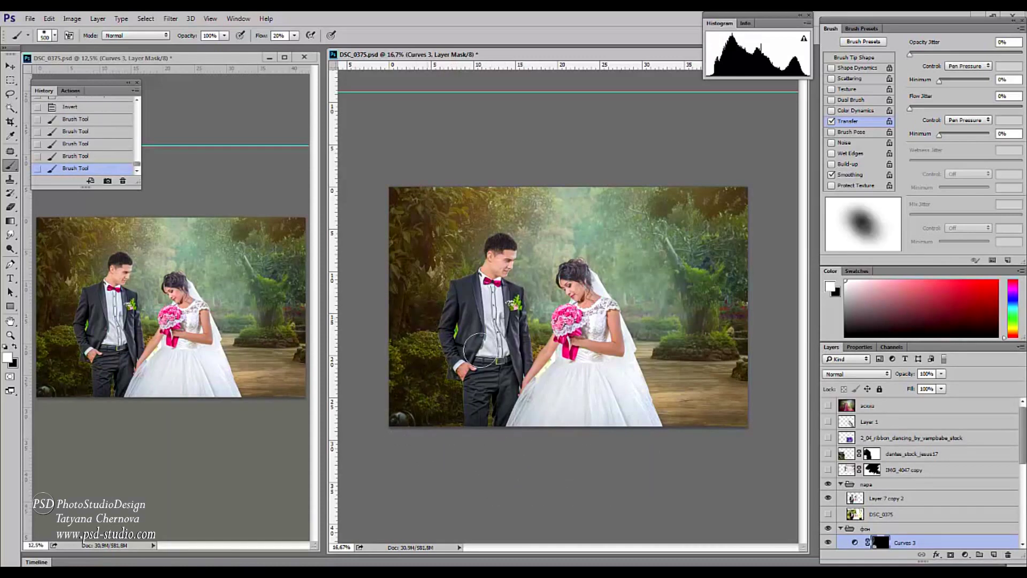
left_click_drag(516, 279, 474, 251)
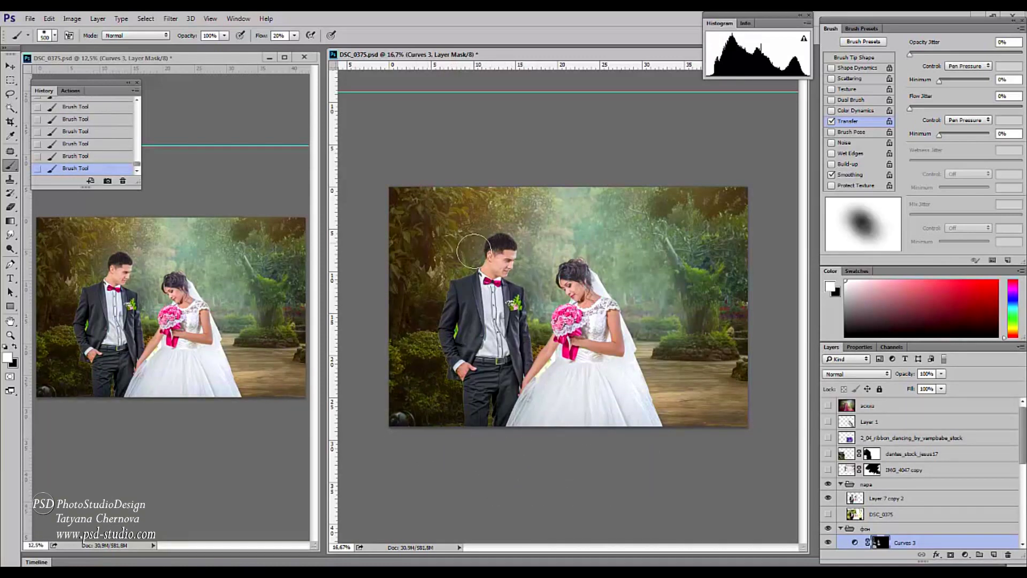
left_click_drag(669, 410, 758, 375)
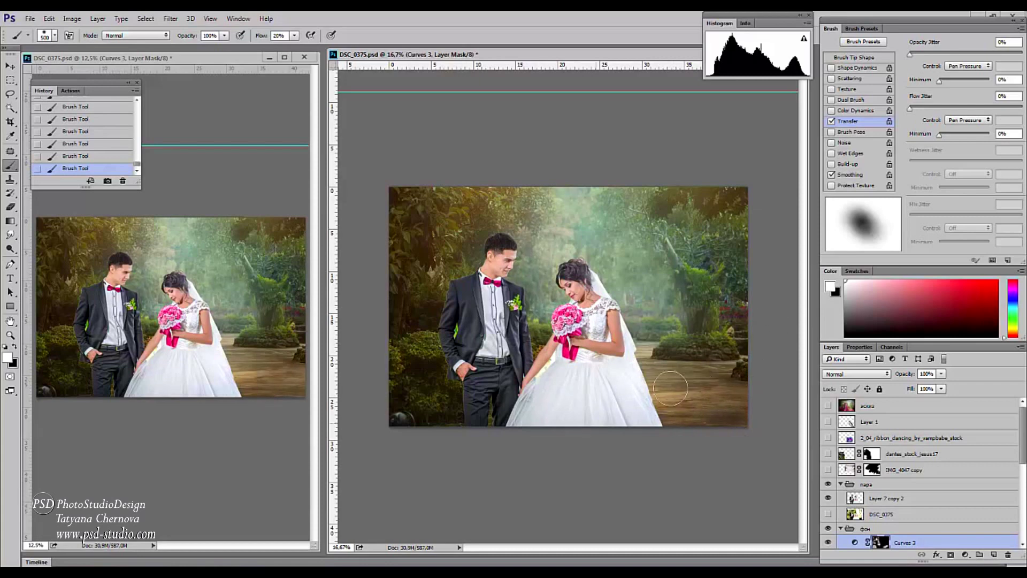
mouse_move(670, 388)
left_mouse_down()
mouse_move(745, 375)
mouse_move(754, 417)
mouse_move(749, 365)
left_mouse_up()
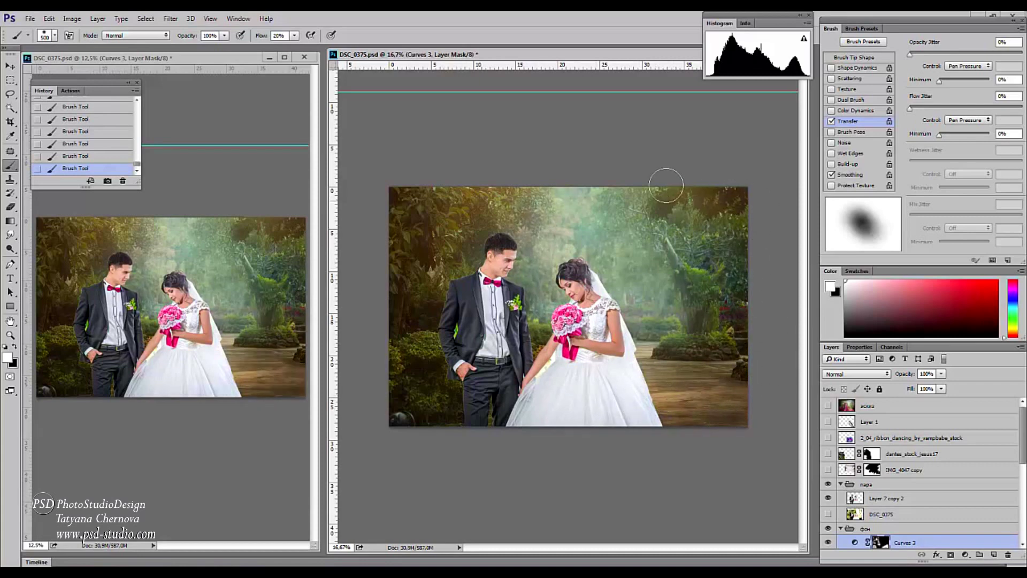
Add a Brightness/Contrast adjustment with Brightness about -44 and invert its mask to black.
left_click(965, 554)
left_click(958, 358)
left_click(893, 408)
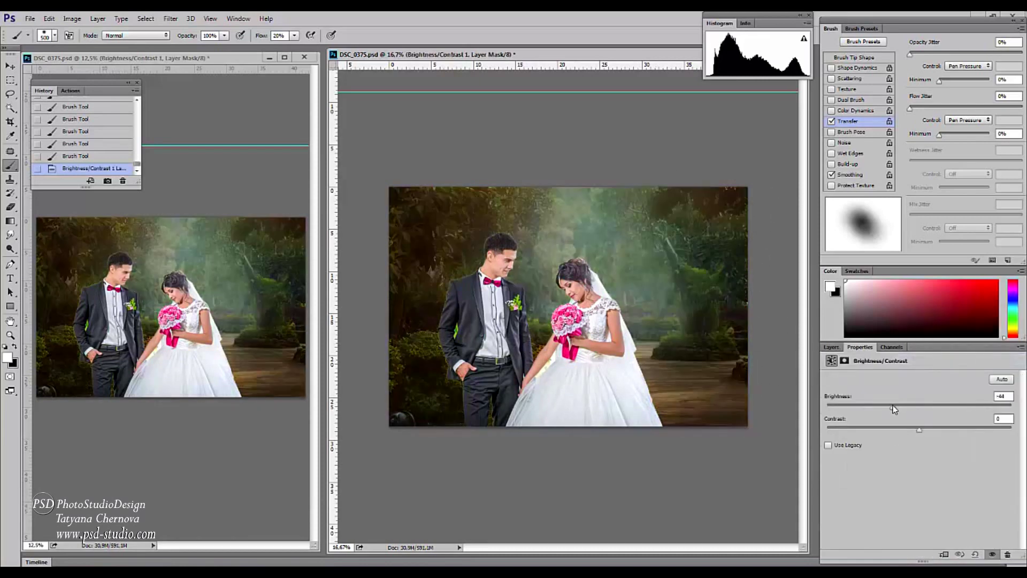
left_click(831, 346)
key("ctrl+i")
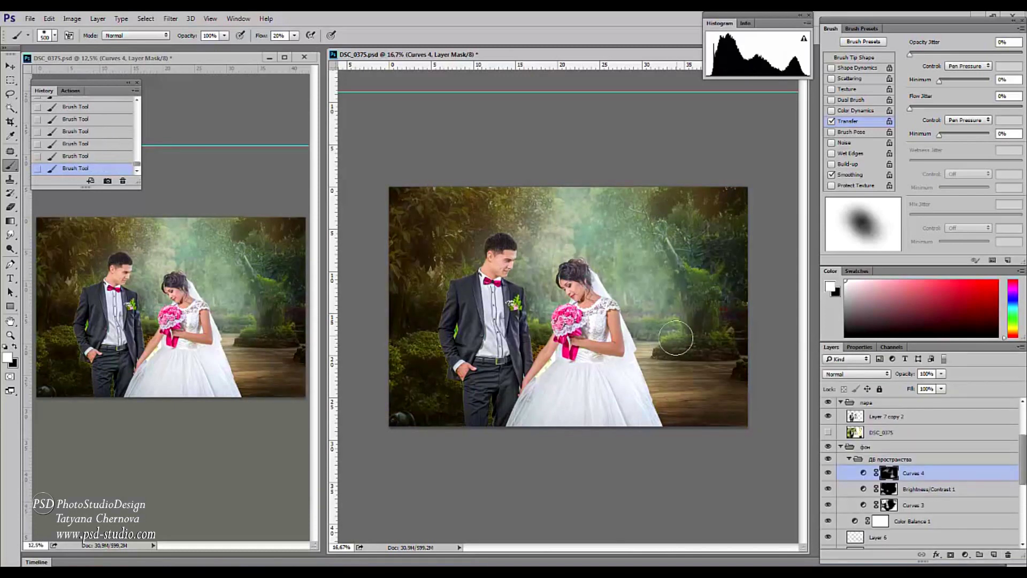
Paint the Curves 4 mask over the garden around the couple, reducing the brush to 150 for the foliage details.
mouse_move(676, 338)
left_mouse_down()
mouse_move(651, 331)
mouse_move(677, 280)
mouse_move(621, 218)
mouse_move(635, 205)
mouse_move(613, 204)
mouse_move(570, 262)
left_mouse_up()
left_click_drag(419, 281, 418, 345)
key("bracketleft")
key("bracketleft")
key("bracketleft")
key("bracketleft")
key("bracketleft")
key("bracketleft")
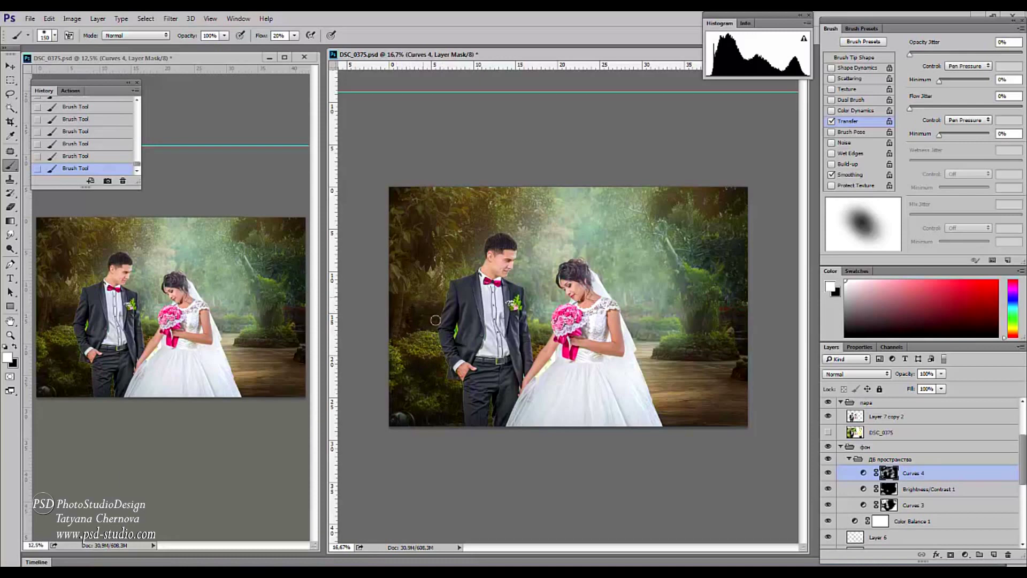
left_click_drag(688, 209, 706, 291)
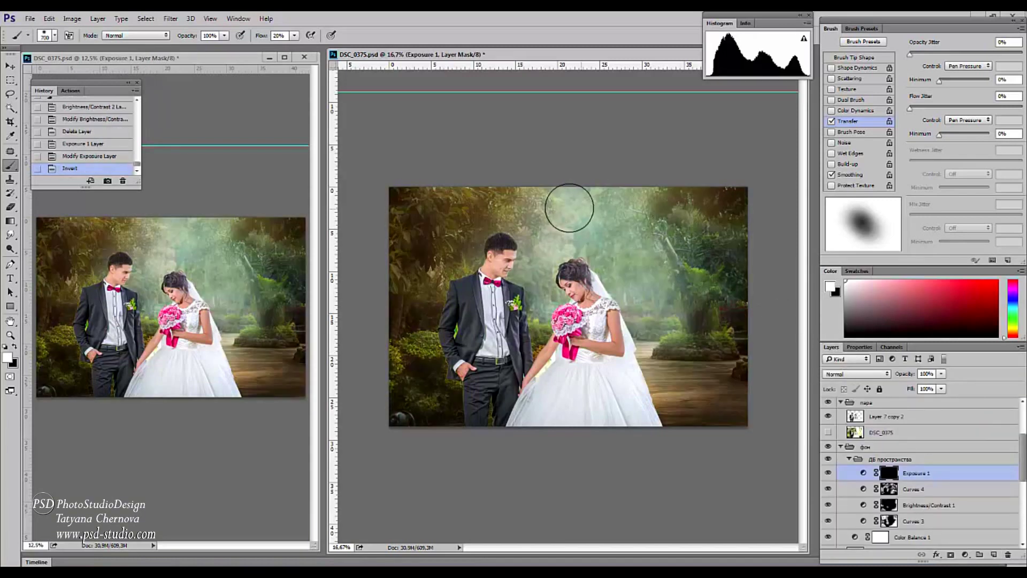
Paint the Exposure 1 mask over the misty background above the couple and add a Curves adjustment with a raised Blue black point.
mouse_move(570, 208)
left_mouse_down()
mouse_move(535, 284)
mouse_move(568, 297)
mouse_move(613, 247)
mouse_move(629, 273)
mouse_move(601, 294)
mouse_move(624, 320)
mouse_move(658, 302)
mouse_move(618, 220)
left_mouse_up()
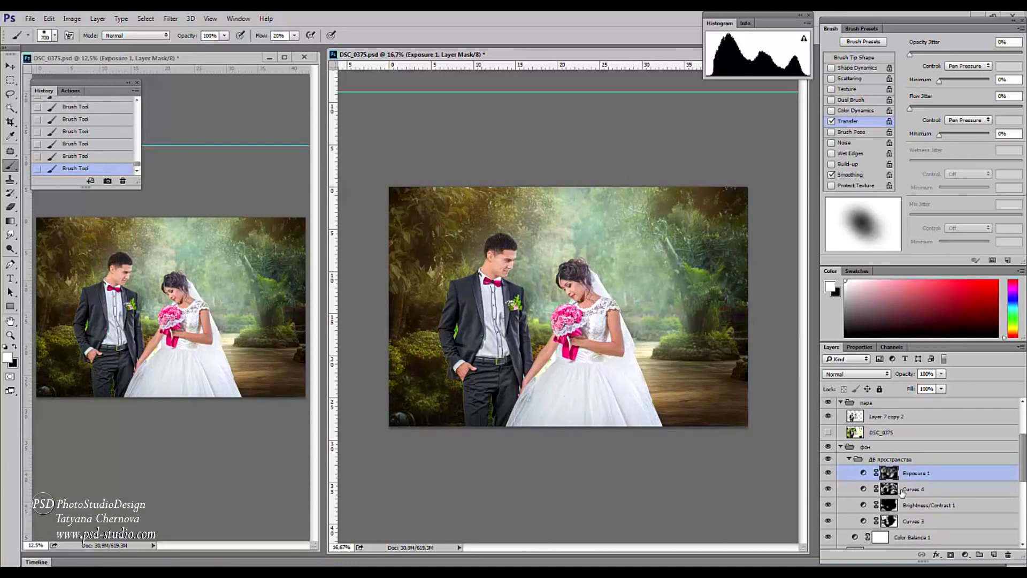
left_click(979, 553)
left_click(929, 390)
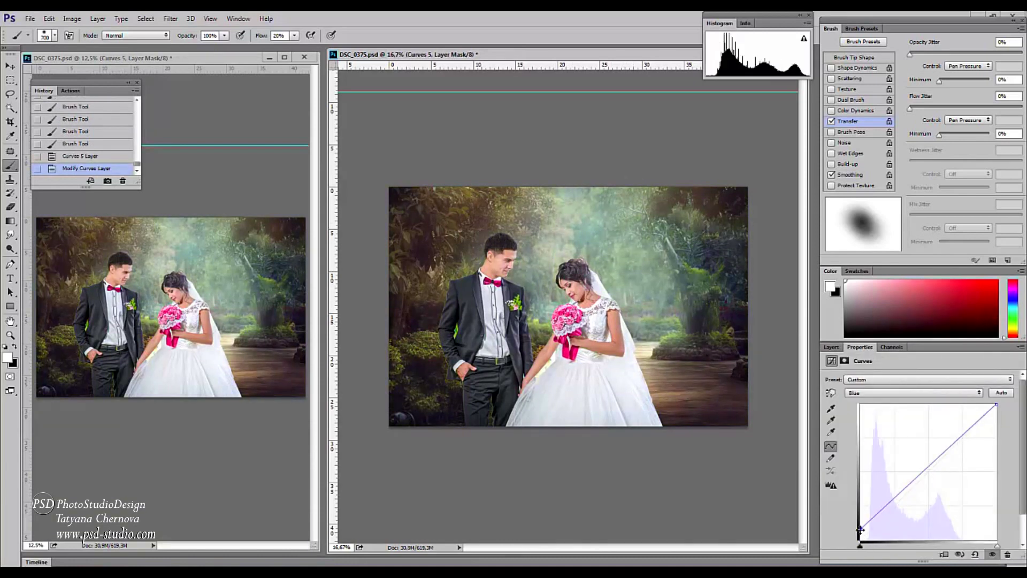
left_click(831, 347)
Add another Curves adjustment and raise its Blue channel to tint the background bluish.
left_click(979, 552)
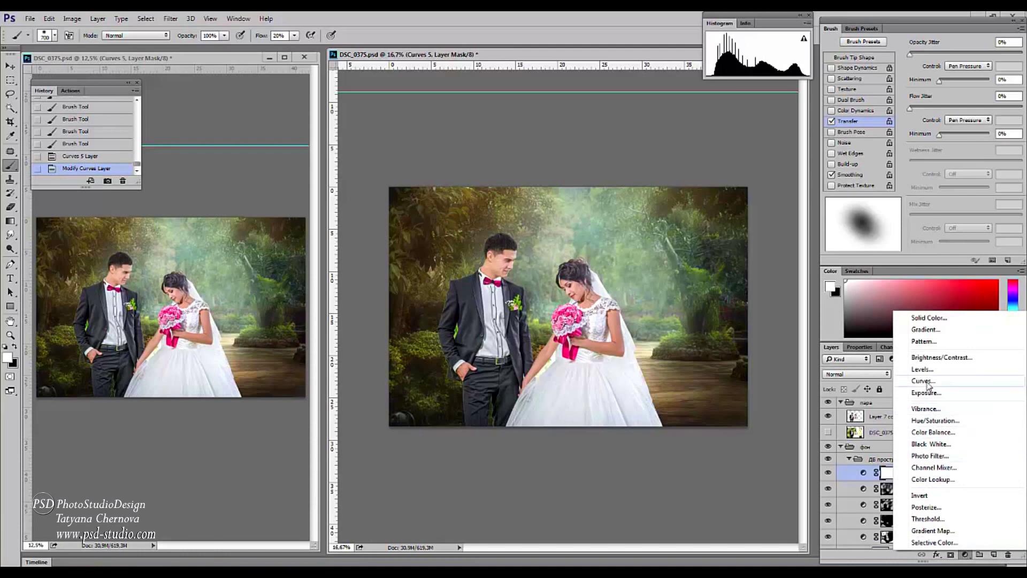
left_click(920, 384)
left_click(890, 393)
left_click(880, 423)
left_click_drag(910, 491, 898, 460)
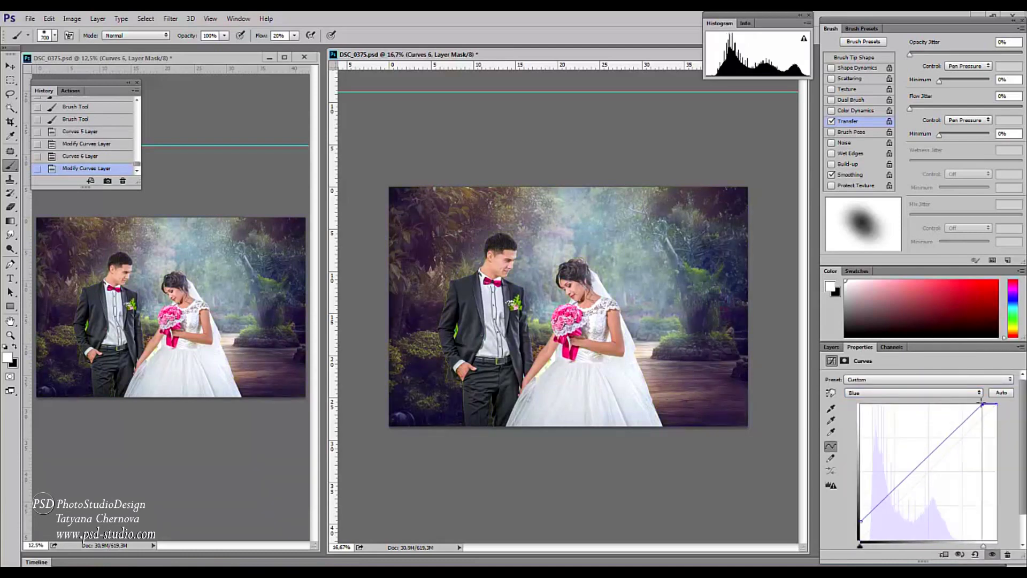
Invert the blue Curves 6 mask and paint the tint into the misty background around the bride.
left_click(831, 346)
key("ctrl+i")
left_click_drag(610, 238, 642, 287)
left_click_drag(565, 262, 663, 367)
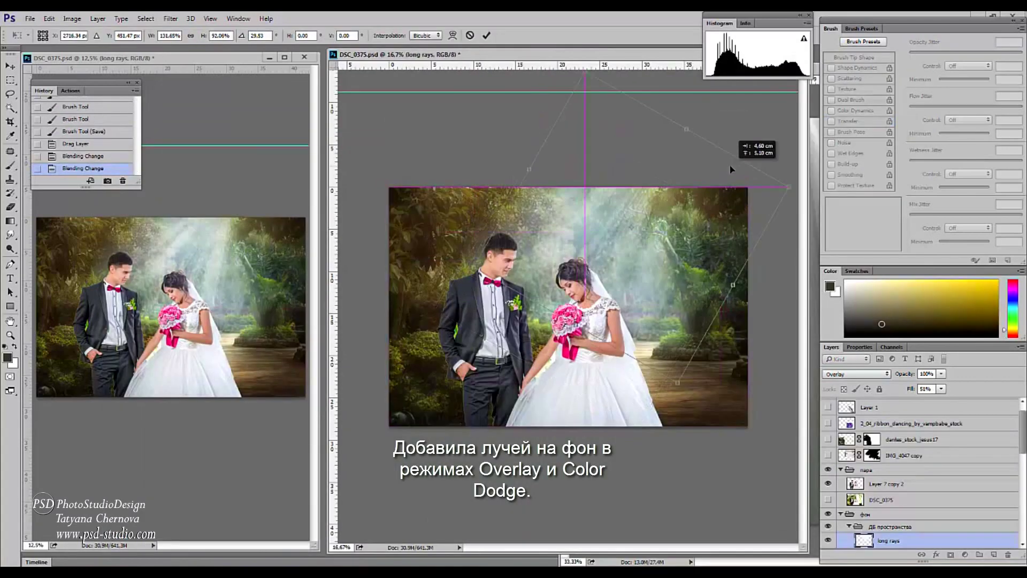
Enlarge the long rays layer to about 153% width and 127% height, rotated about 29.8°.
key("ctrl+minus")
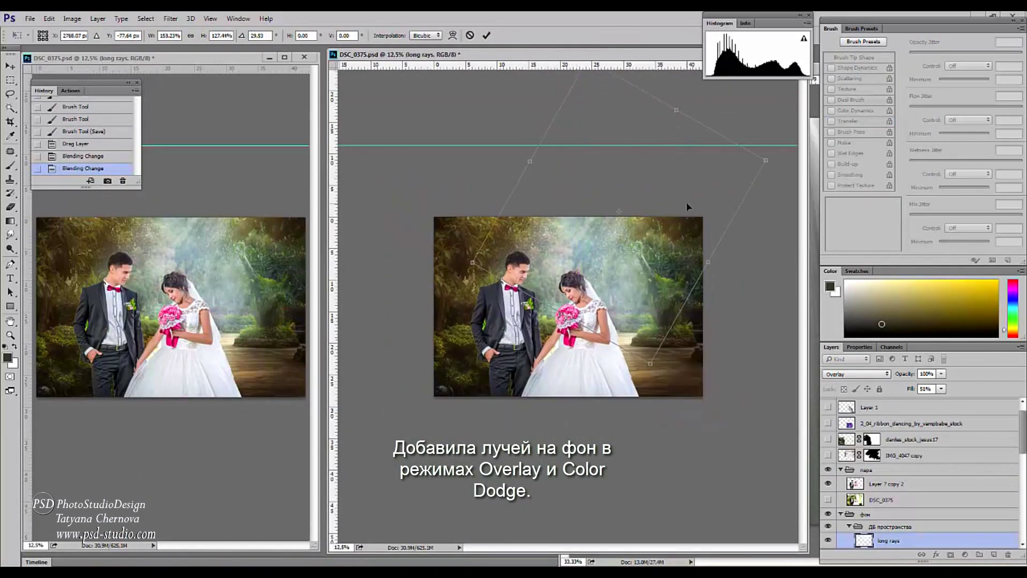
key("Return")
Clip a Curves adjustment to the long rays layer, slightly darkening the RGB midtones and pulling down the Blue channel's shadows.
left_click(965, 554)
left_click(923, 381)
key("ctrl+alt+g")
left_click(921, 486)
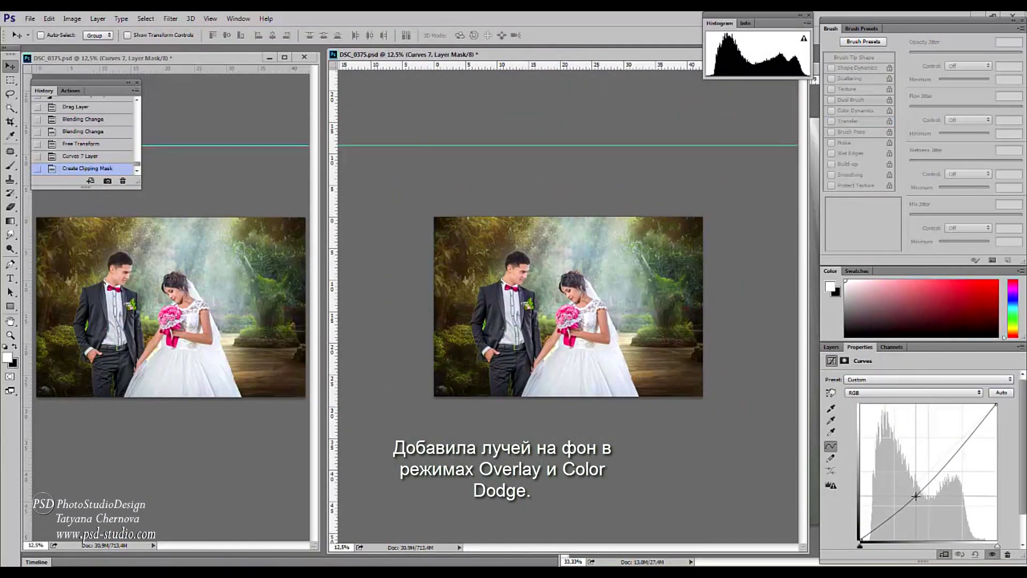
left_click(915, 393)
left_click(979, 432)
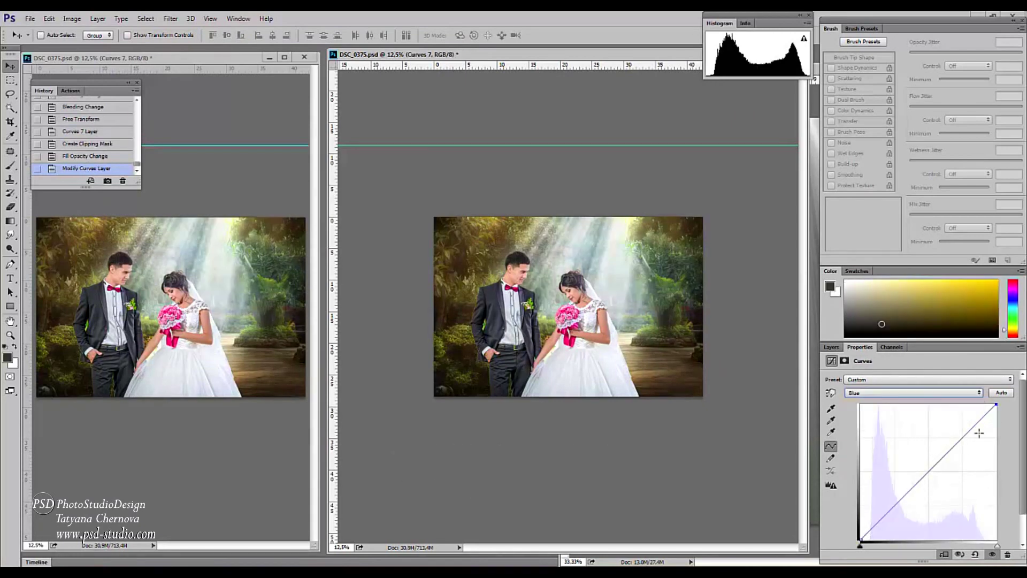
left_click_drag(902, 496, 903, 523)
Merge the Curves adjustment into the long rays layer and set the layer's fill to 69%.
left_click(831, 346)
key("ctrl+e")
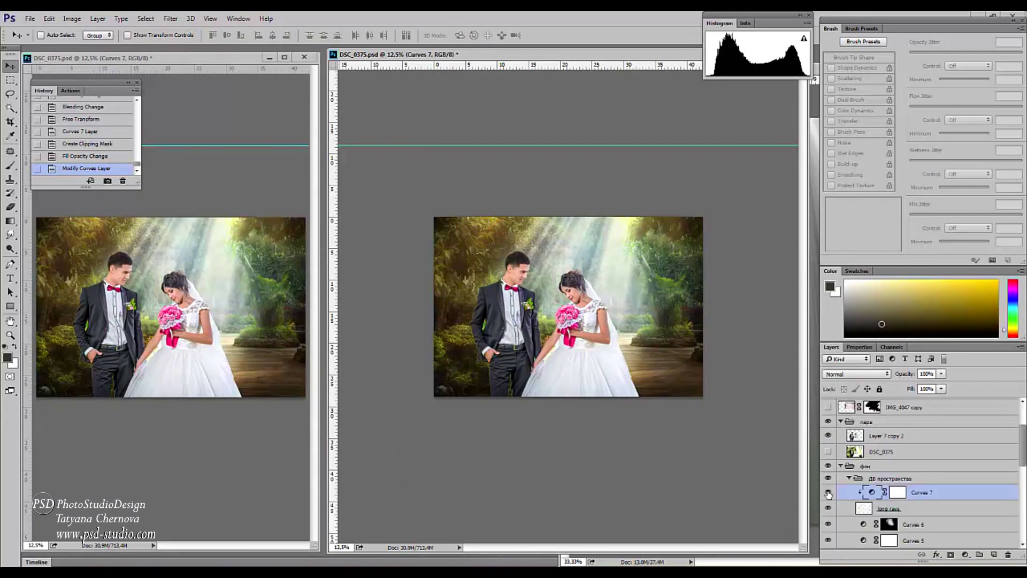
left_click_drag(909, 389, 913, 393)
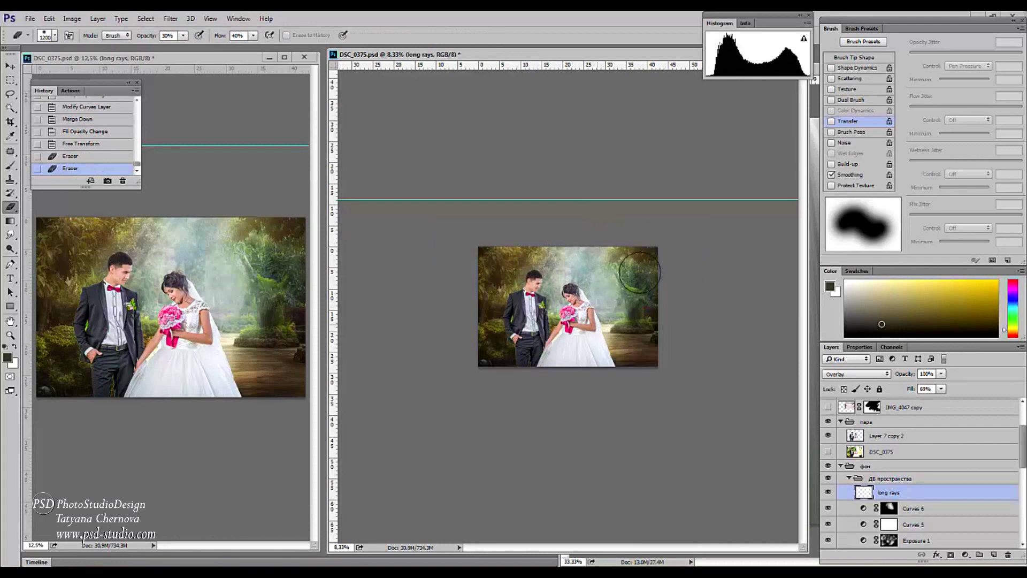
Transform and reposition the short rays layer above the couple, and place the 9047738 light rays image in the composite.
key("ctrl+t")
left_click_drag(436, 464, 425, 447)
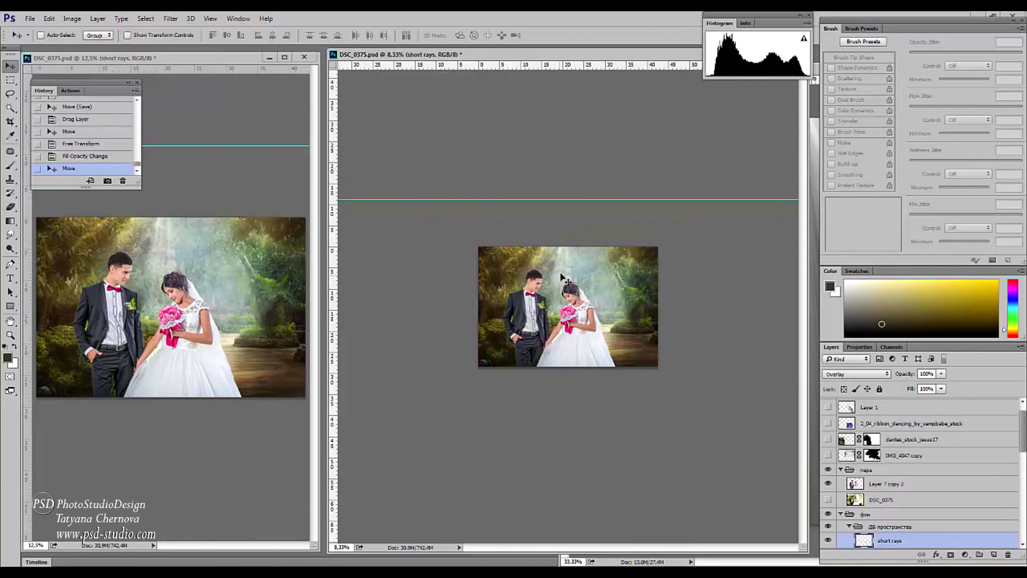
left_click_drag(543, 252, 546, 292)
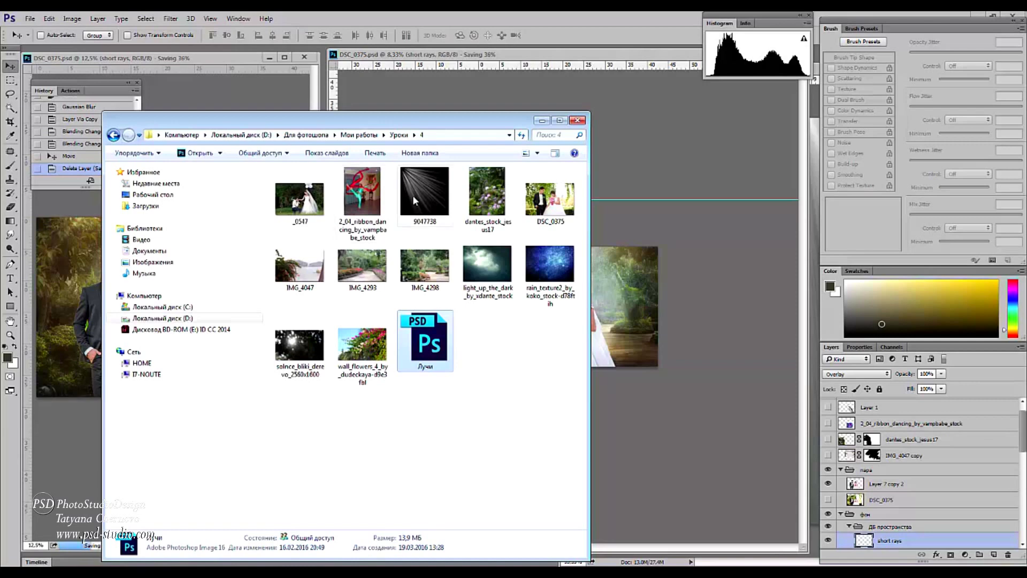
left_click_drag(412, 195, 634, 295)
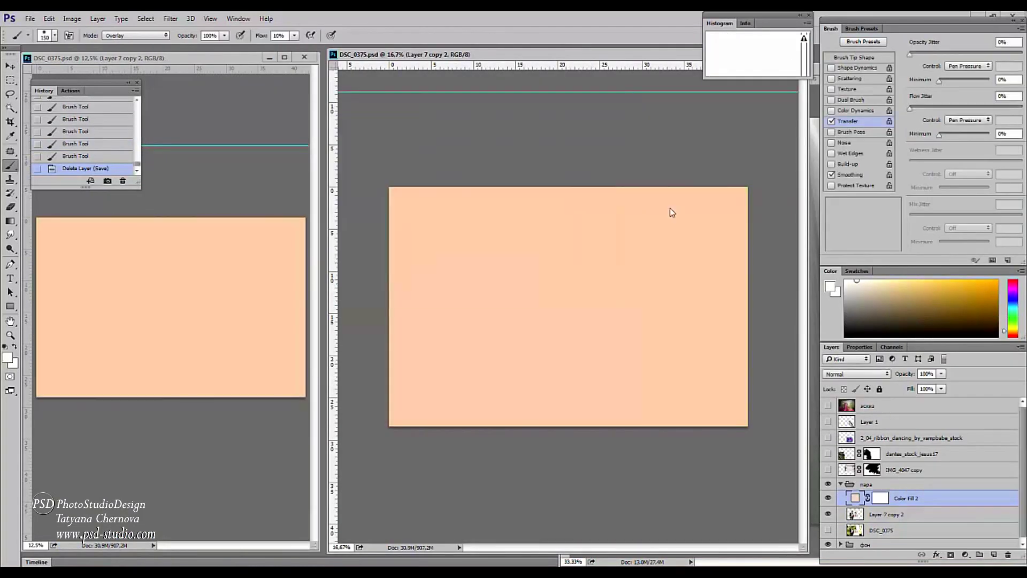
Clip the peach Color Fill 2 layer to the couple, blend it in Soft Light and lower its opacity.
key("ctrl+alt+g")
left_click(856, 374)
left_click(845, 527)
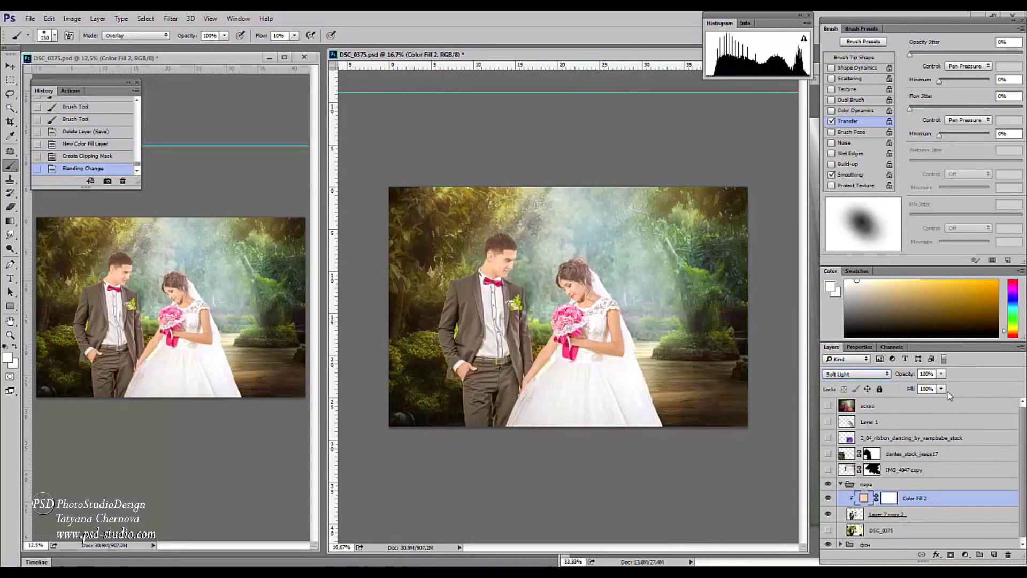
left_click_drag(941, 374, 901, 389)
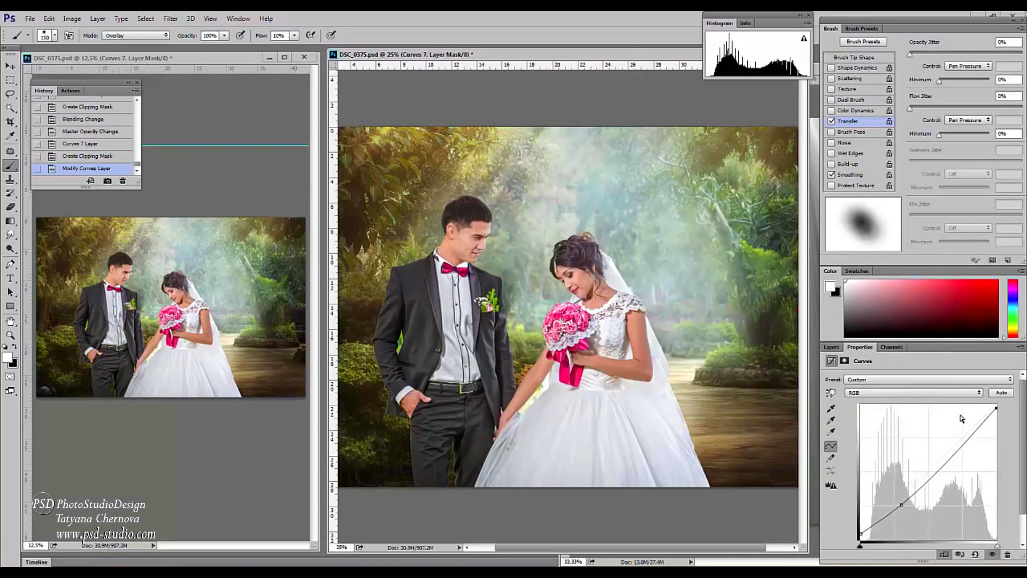
Clip a Vibrance adjustment to the couple above the Curves 7 layer and open its blending mode choices.
left_click(831, 347)
left_click(965, 554)
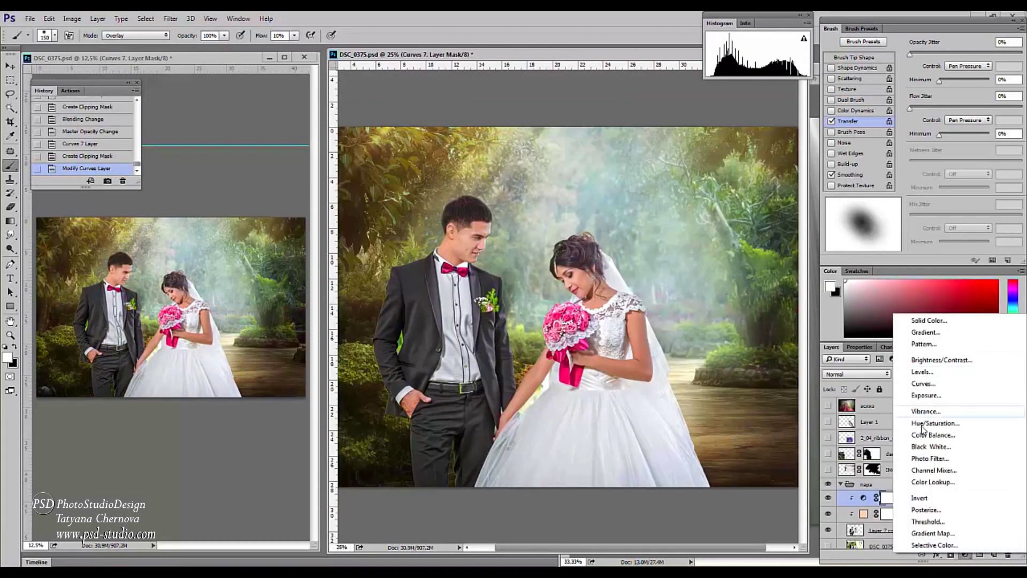
left_click(920, 412)
key("ctrl+alt+g")
left_click(831, 347)
left_click(856, 374)
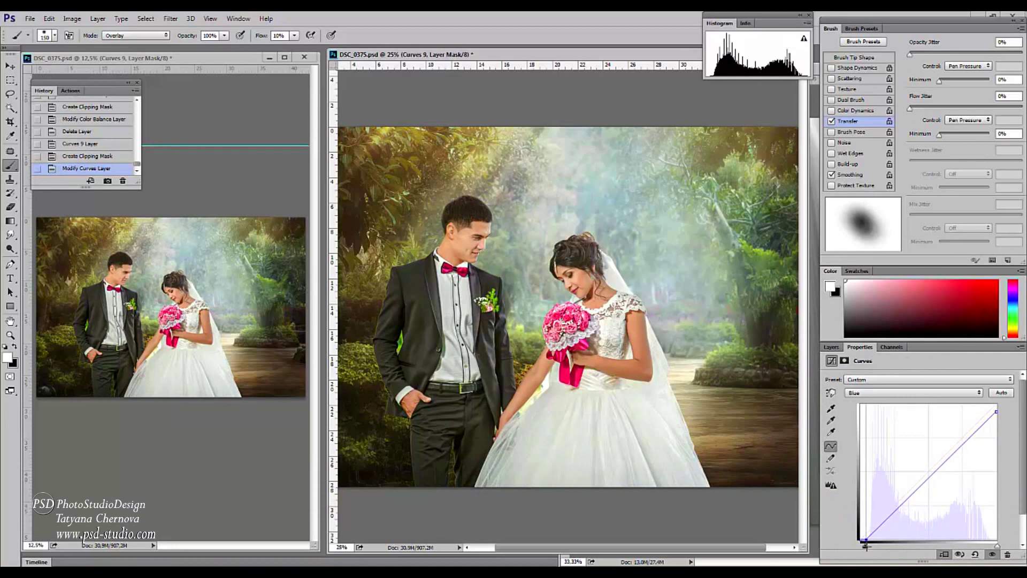
Switch the couple's Curves 9 adjustment to the Red channel and slightly lower the copied couple layer's Temperature in Camera Raw.
key("alt+3")
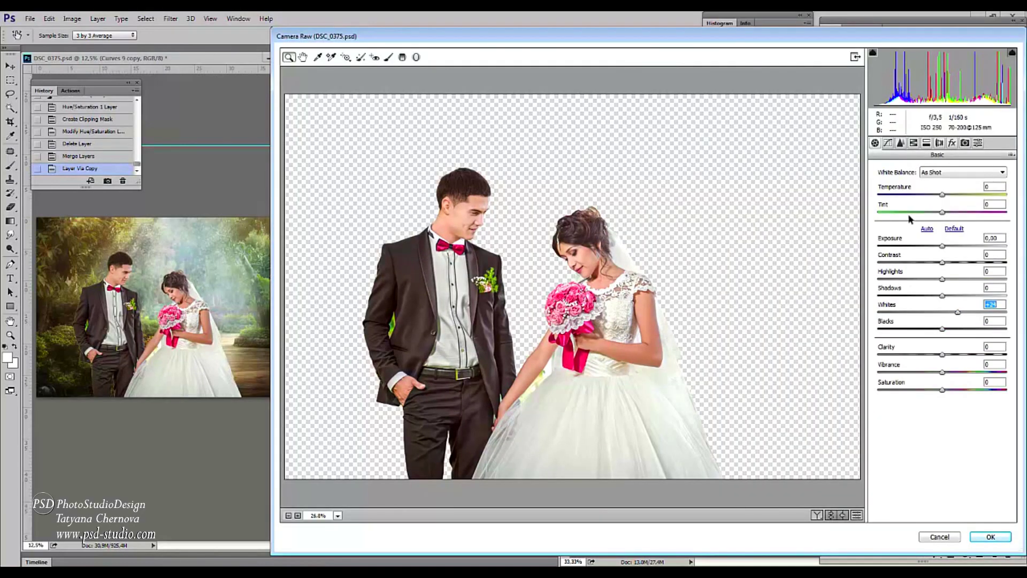
left_click_drag(943, 195, 940, 198)
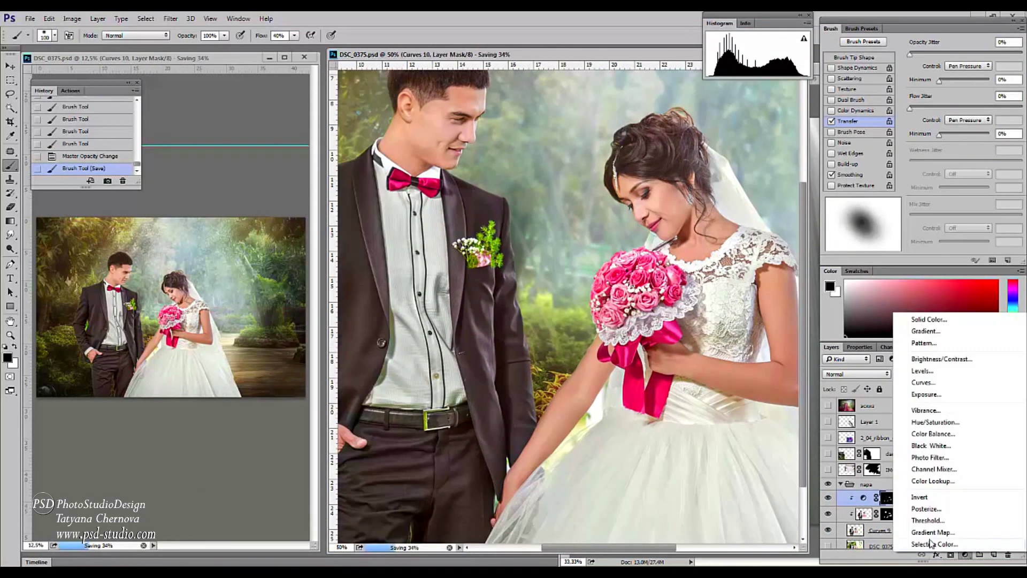
Correct the couple with Selective Color and Hue/Saturation, setting Yellows to Cyan -71, Magenta +29, Yellow -12, Black -15 and lowering Cyan in Reds.
left_click(933, 547)
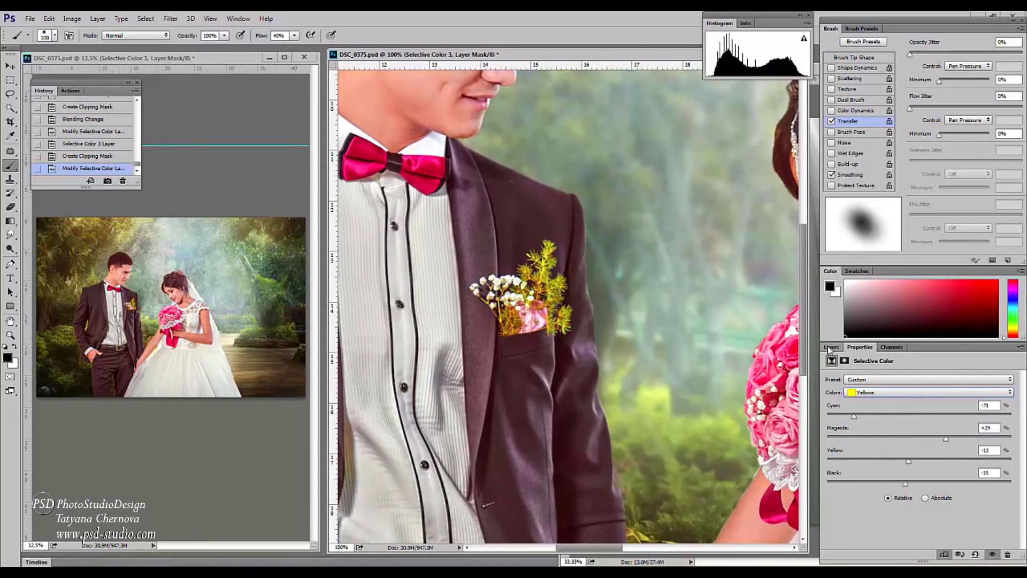
left_click(831, 347)
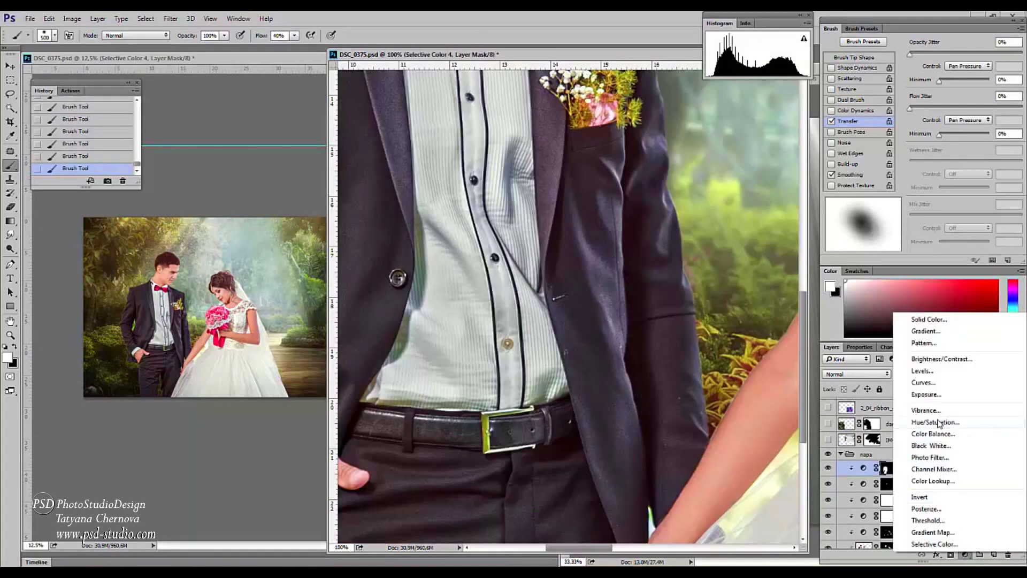
left_click(935, 422)
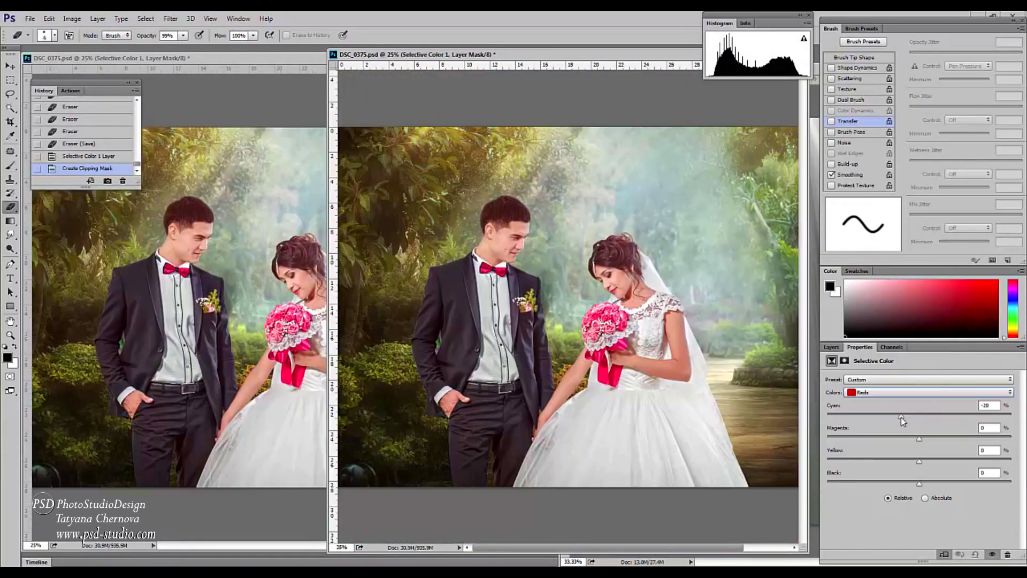
left_click_drag(919, 416, 896, 418)
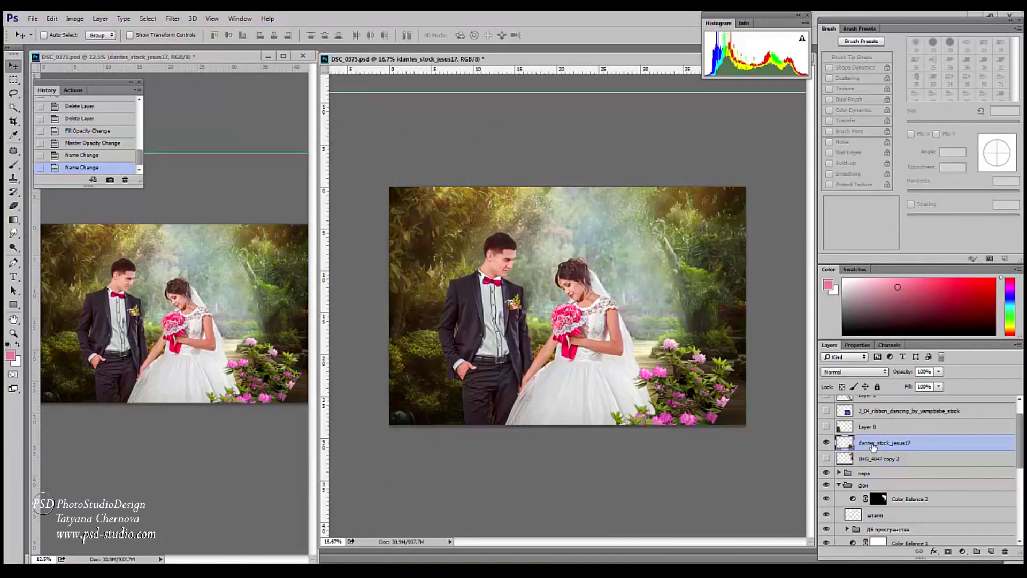
Crop the image slightly and reorder the dantes_stock_jesus17 copy layer below the original flower bush.
left_click_drag(706, 426, 663, 419)
key("Return")
left_click_drag(882, 467, 883, 488)
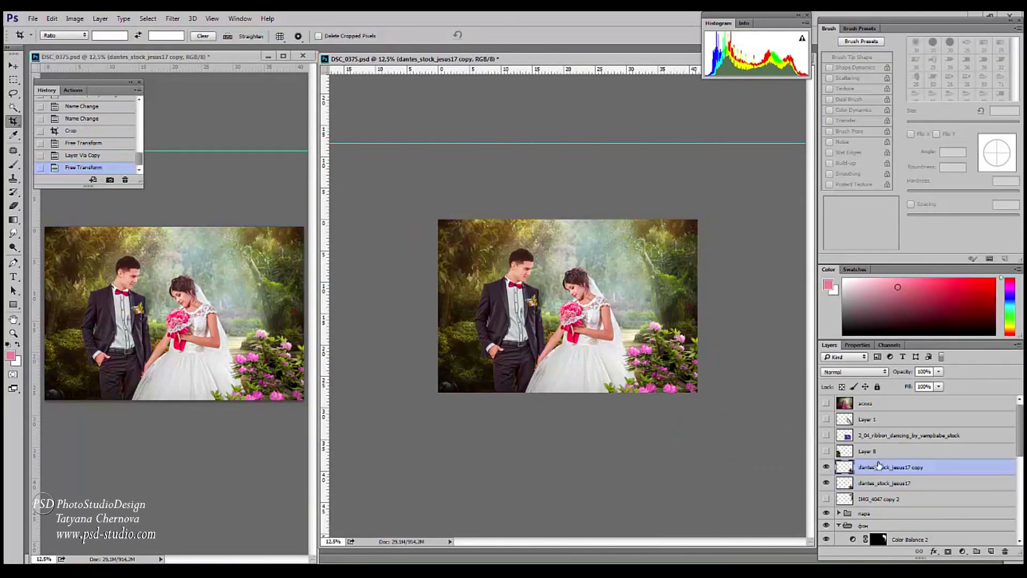
Place the flower bush copy in the photo's lower-left corner, then duplicate and transform it beside the groom.
left_click_drag(668, 369, 428, 369)
key("ctrl+j")
key("ctrl+t")
left_click_drag(482, 424, 505, 436)
left_click_drag(497, 399, 521, 404)
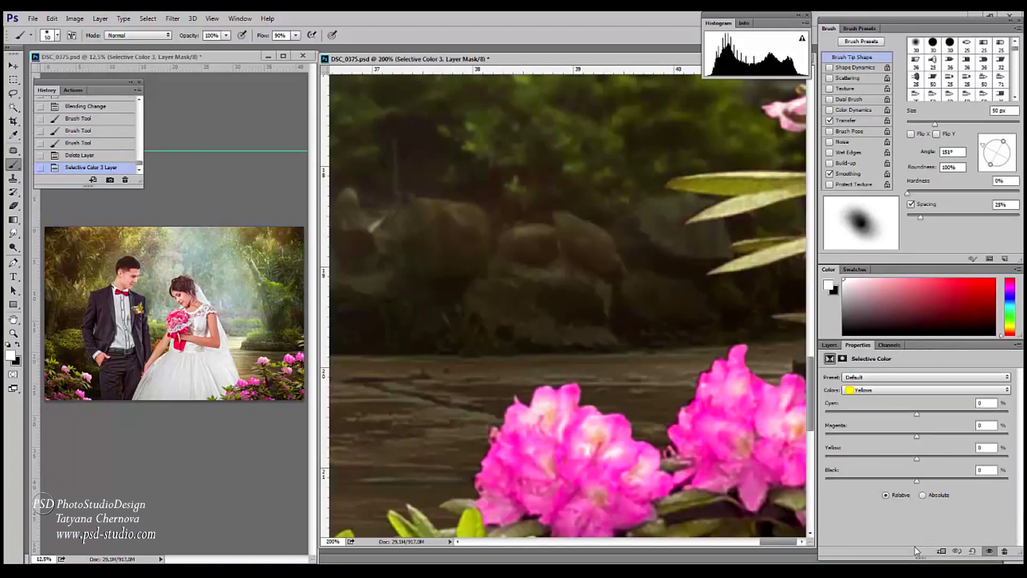
Raise Black in the flowers' Selective Color adjustment and paint light and shade on the bushes in clipped Layers 8 and 9.
left_click_drag(941, 477, 962, 478)
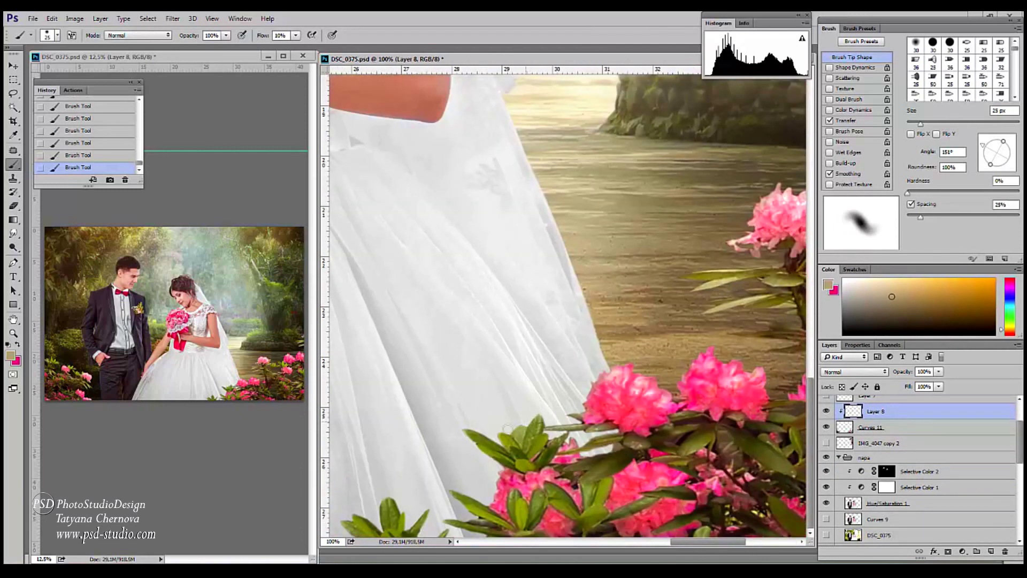
left_click(426, 400)
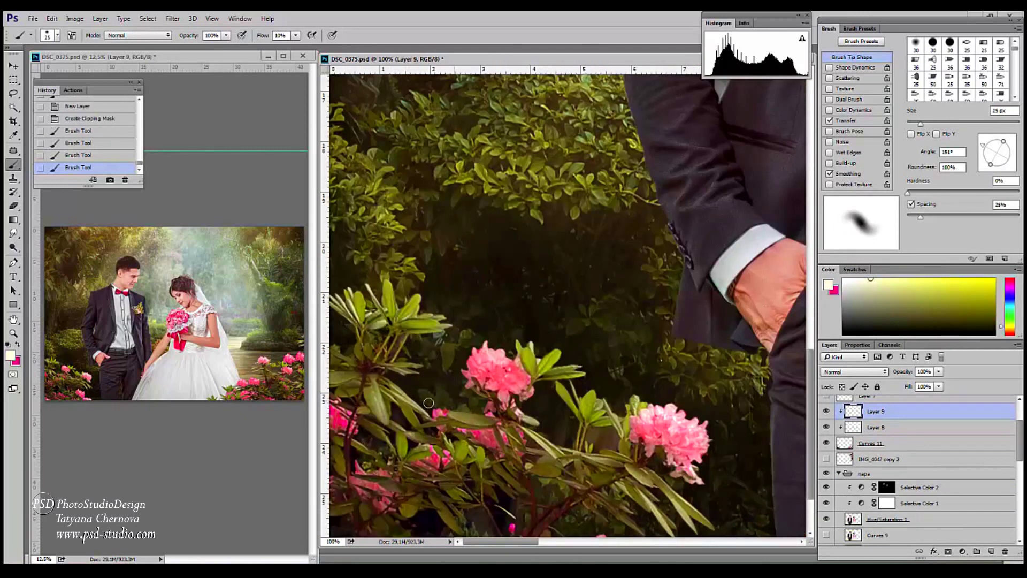
left_click(439, 406)
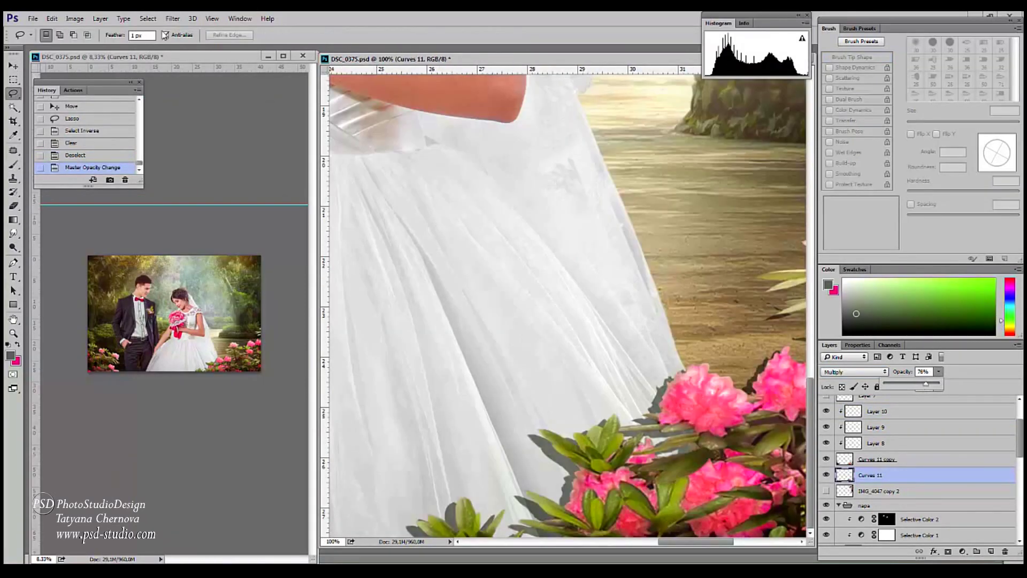
Apply Gaussian Blur to the Multiply flower shadow layer Curves 11 and warp the selected shadow on the dress hem.
left_click(172, 18)
left_click(128, 188)
left_click(374, 184)
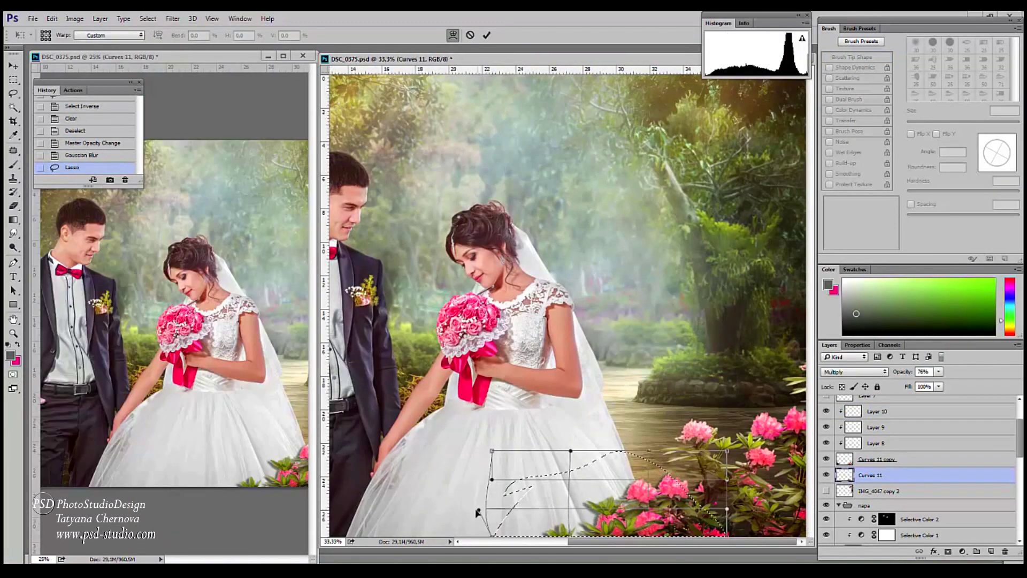
left_click_drag(477, 512, 592, 471)
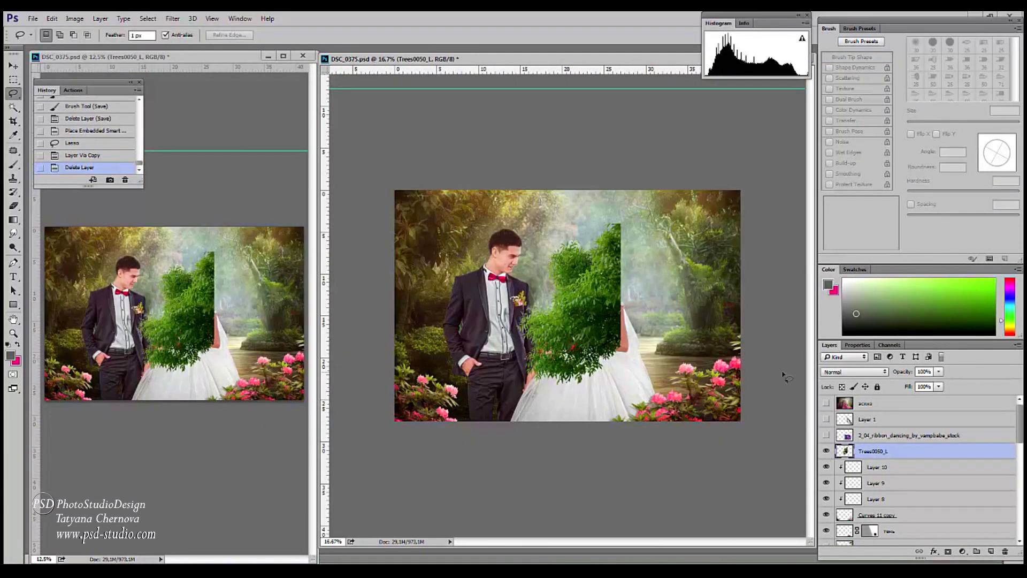
Color-balance the tree foliage and place copied branches in the photo's upper-right corner, enlarging Layer 12 to about 173% by 207%, rotated 21.2°.
key("ctrl+b")
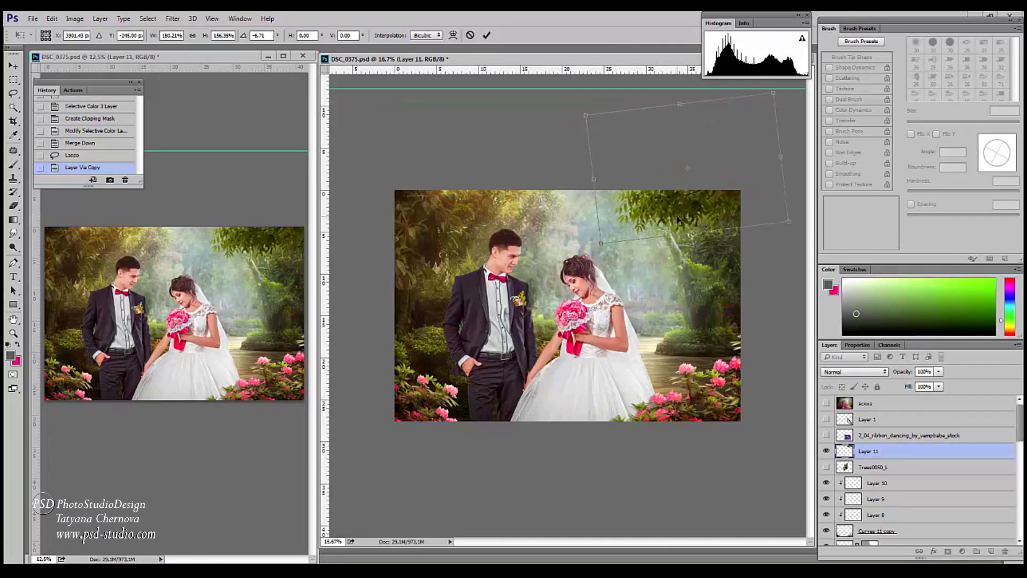
left_click_drag(626, 187, 718, 216)
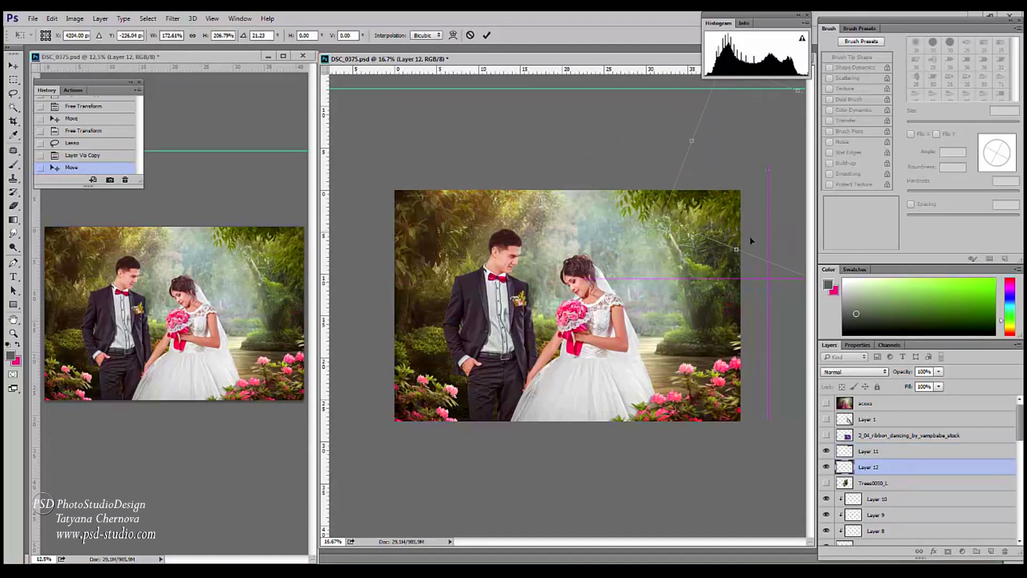
key("Return")
left_click(825, 452)
left_click(825, 452)
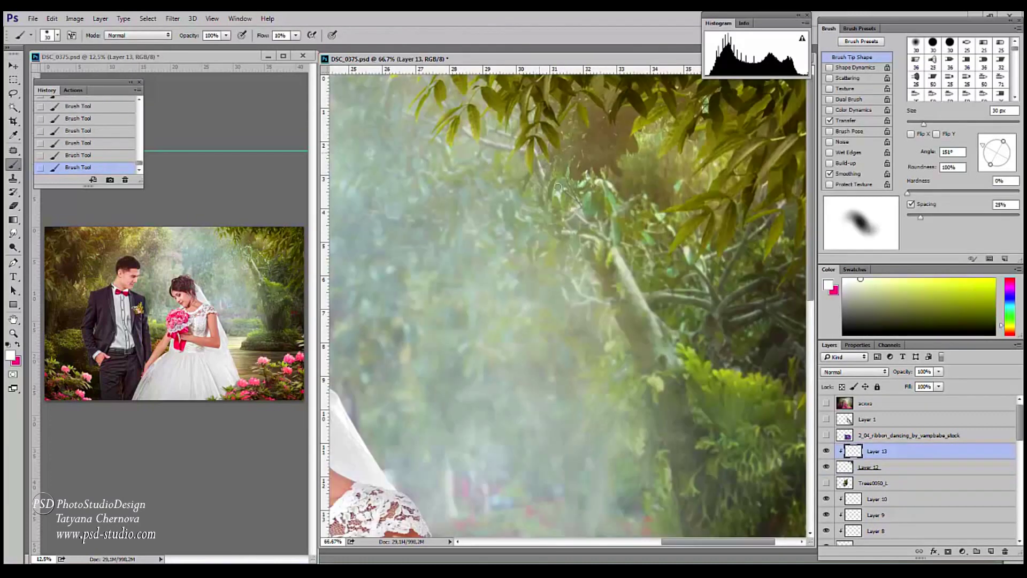
Paint soft pale light over the hanging branches on clipped Layer 13 with a 30 px brush at 10% flow.
left_click_drag(582, 97, 695, 155)
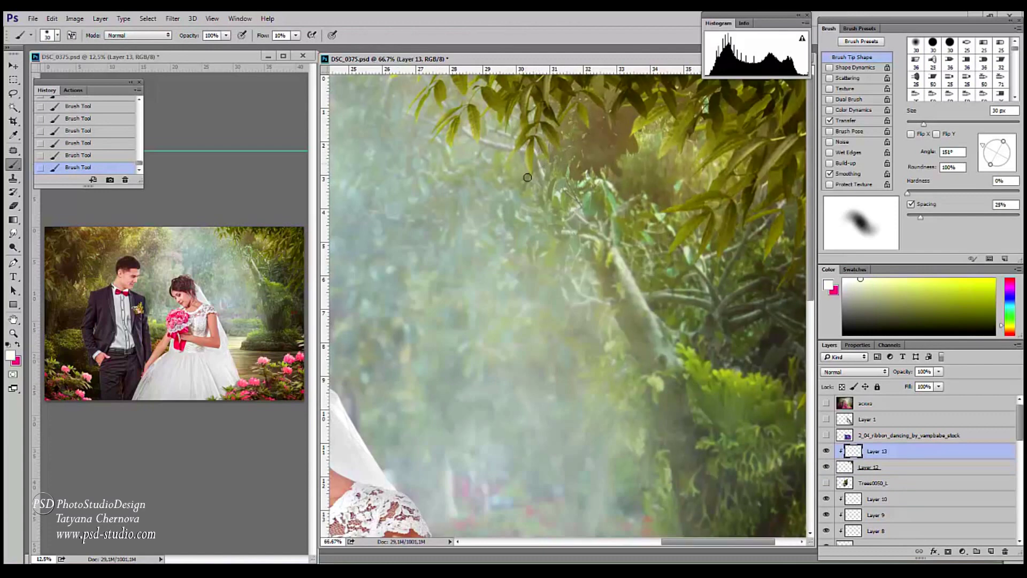
key("ctrl+minus")
key("ctrl+minus")
key("ctrl+minus")
key("ctrl+minus")
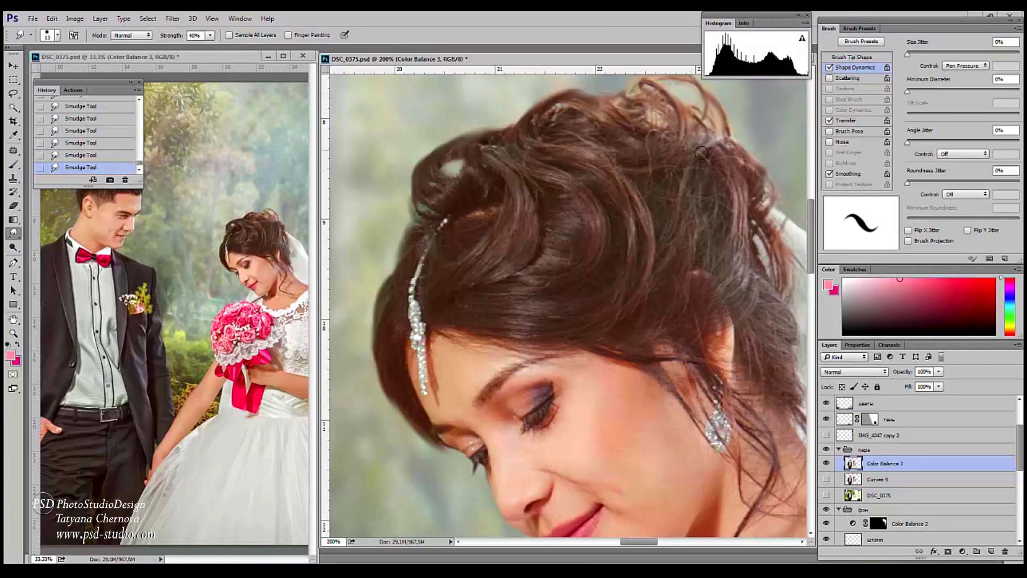
Smooth the strands of the bride's hair with the Smudge tool at 40% strength on the Color Balance 3 layer.
left_click_drag(736, 277, 598, 205)
left_click_drag(608, 401, 748, 498)
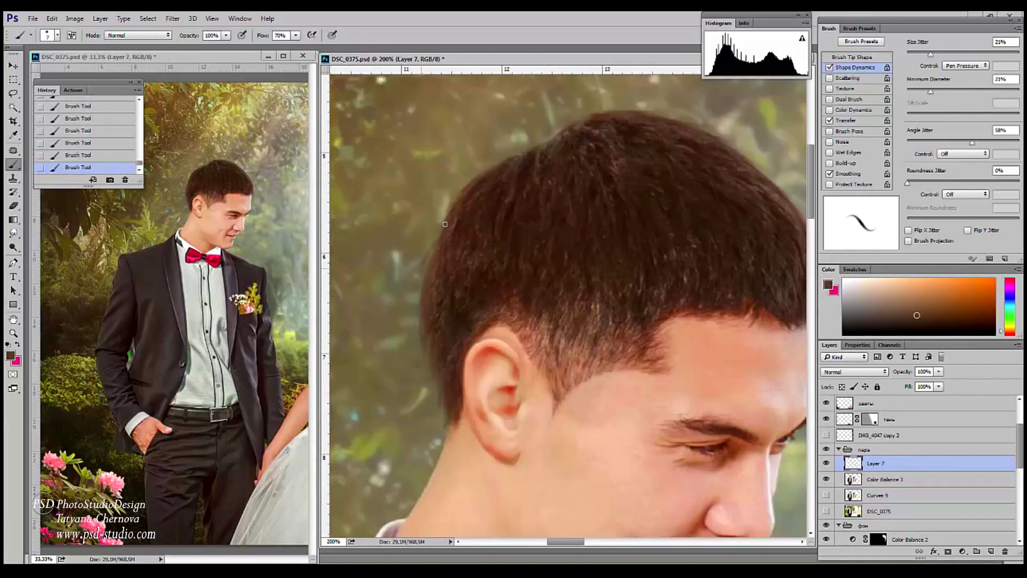
Retouch the groom's hairline and eye area and the bride's eyebrow on Layer 7 with a fine brush in sampled dark tones.
right_click(433, 247)
left_click(435, 248)
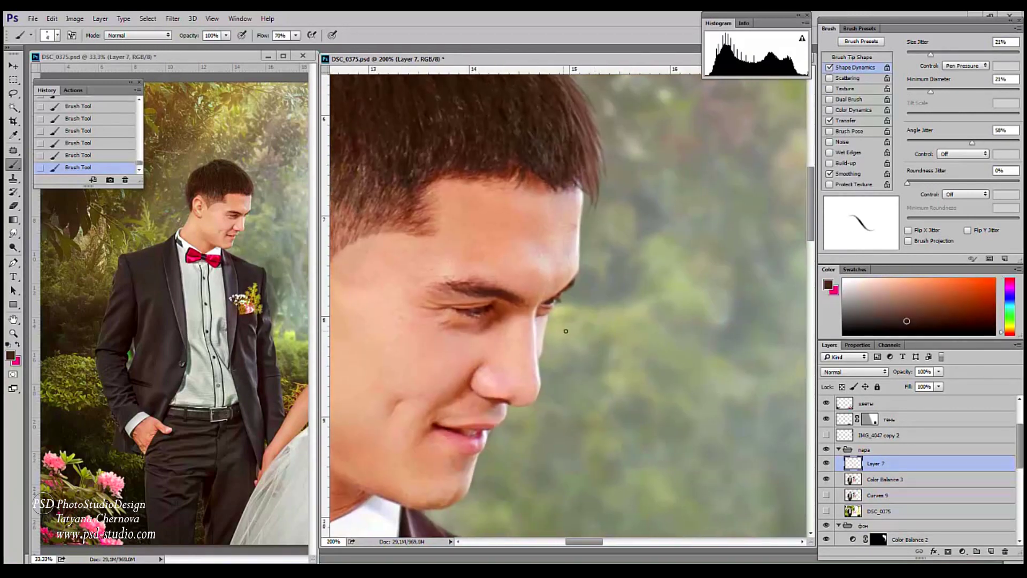
key("ctrl+plus")
key("ctrl+plus")
left_click(556, 301, "alt")
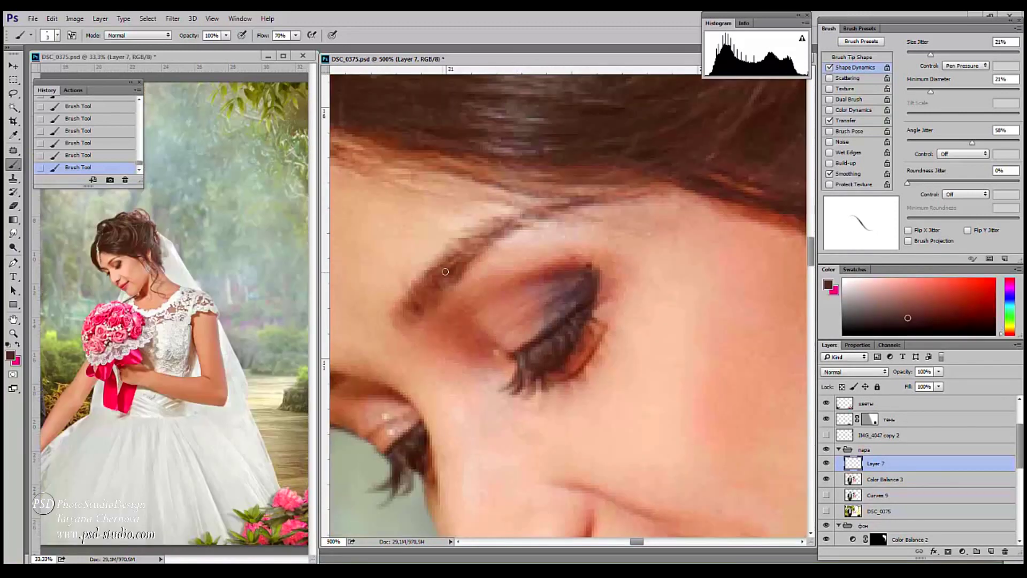
left_click(448, 275, "alt")
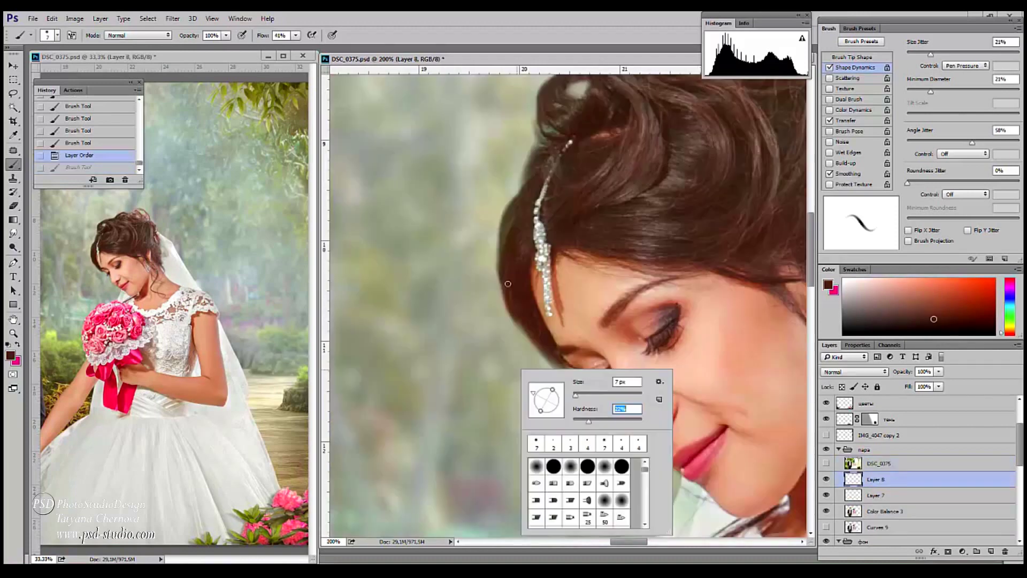
Paint loose dark brown strands along the front of the bride's hair on Layer 8 with a 7 px brush.
key("Return")
left_click_drag(535, 321, 518, 367)
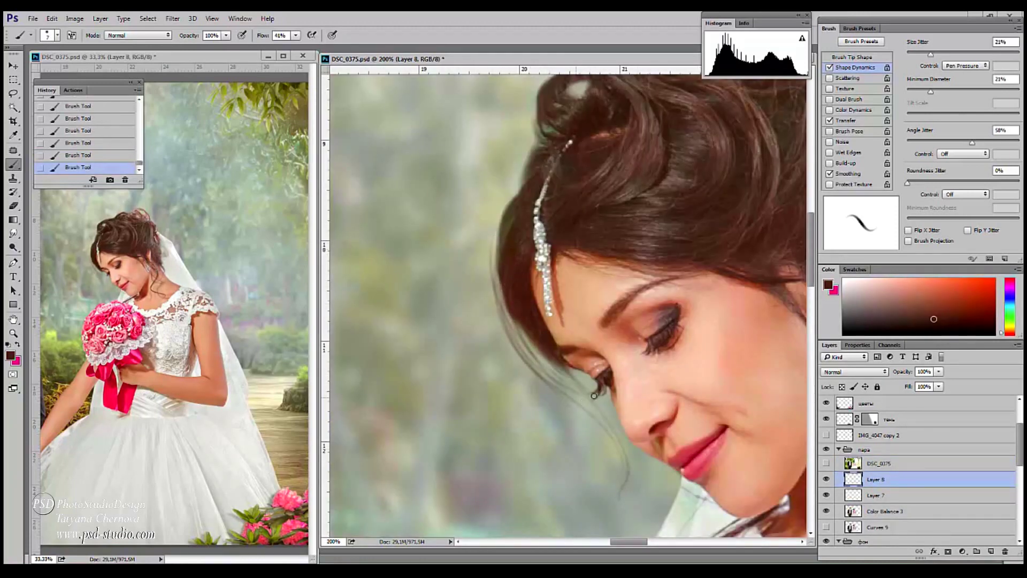
left_click_drag(525, 342, 570, 387)
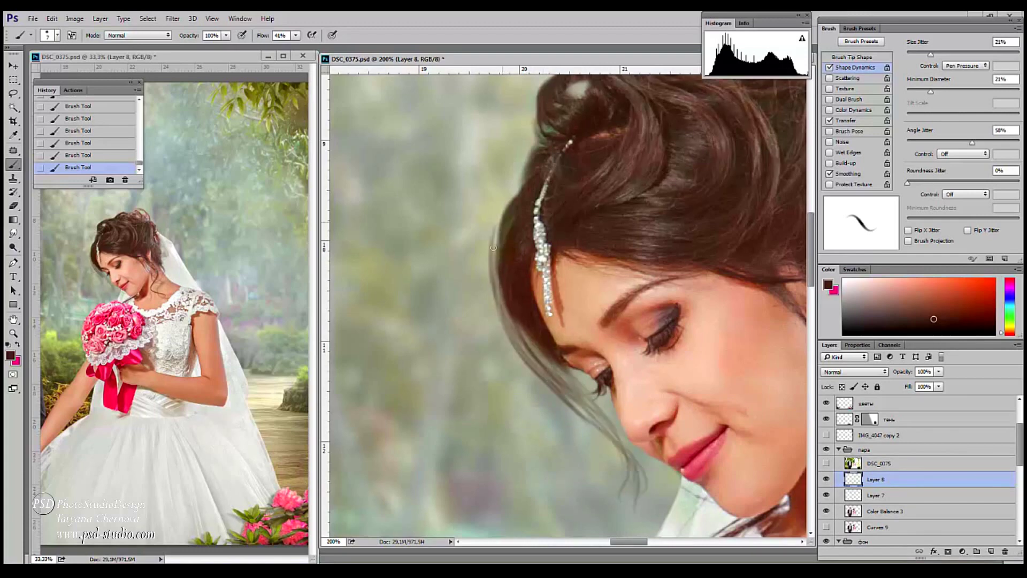
Paint another dark strand along the front of the bride's hair on Layer 8 and warp the strands closer to her face.
left_click_drag(493, 248, 513, 352)
key("ctrl+t")
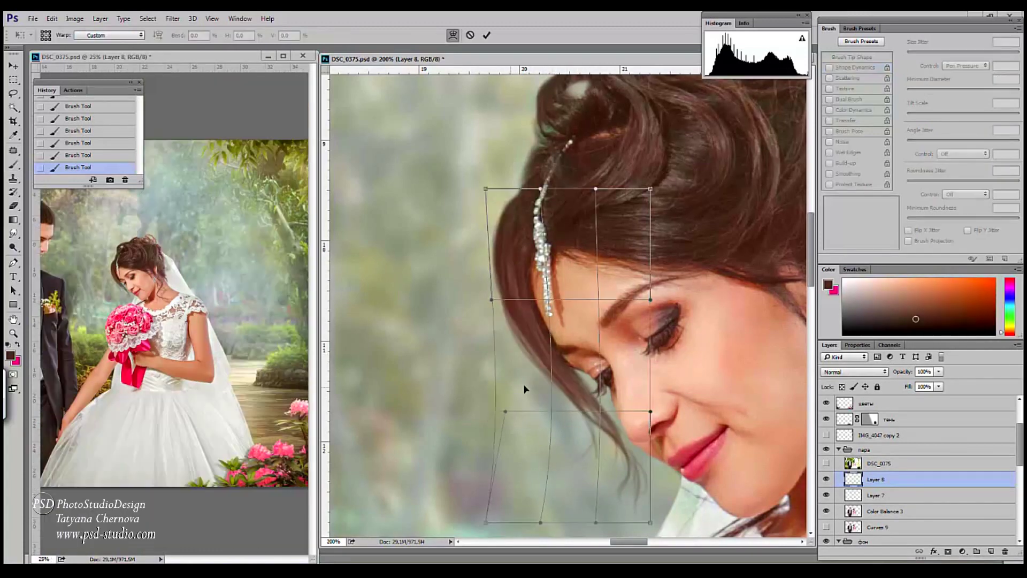
left_click_drag(525, 390, 596, 402)
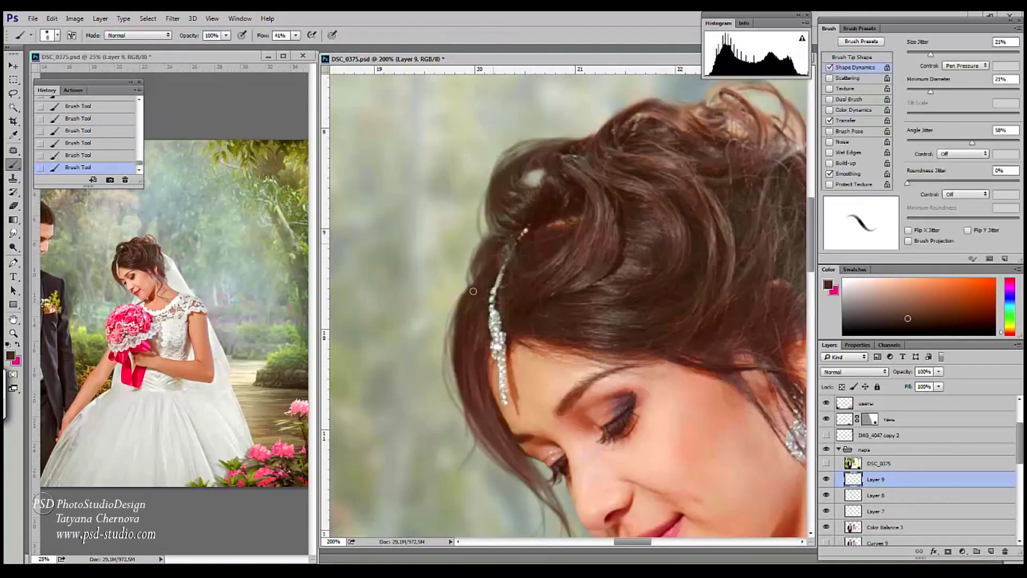
Paint fine flyaway hairs around the bride's hair outline, in dark brown on Layer 9 and pale yellow on Layer 10.
left_click_drag(636, 109, 490, 247)
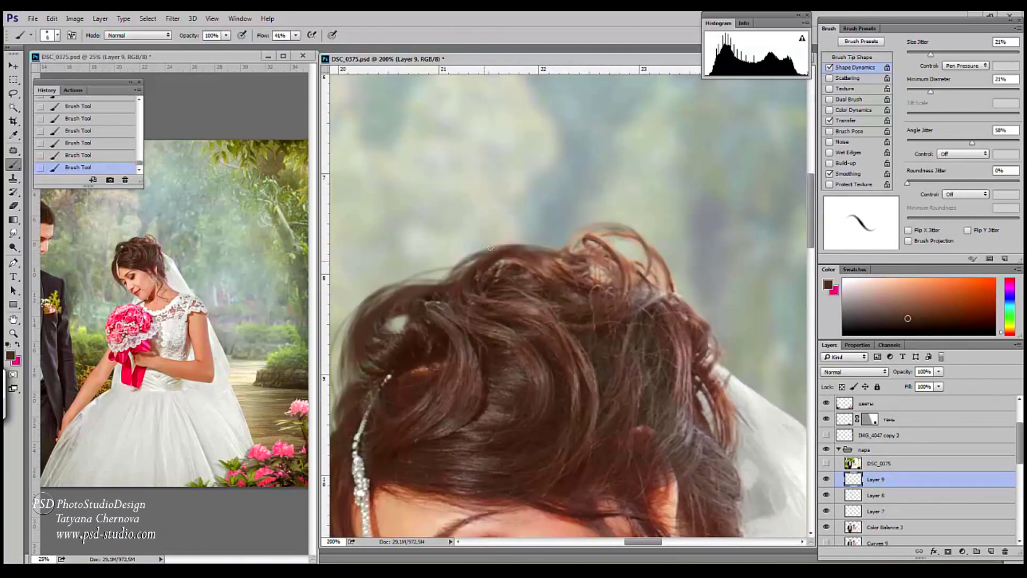
left_click_drag(743, 374, 579, 225)
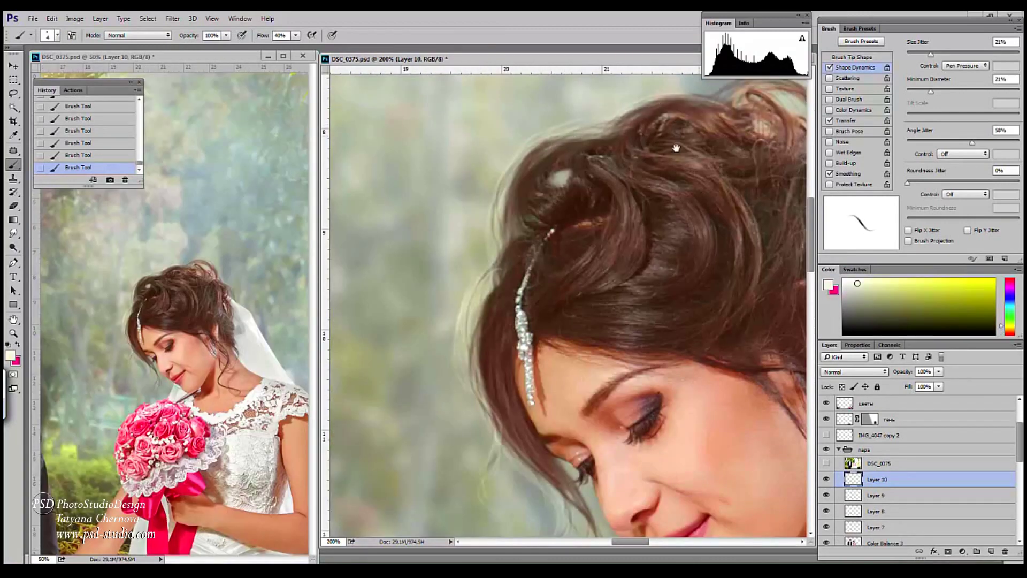
left_click_drag(676, 147, 497, 257)
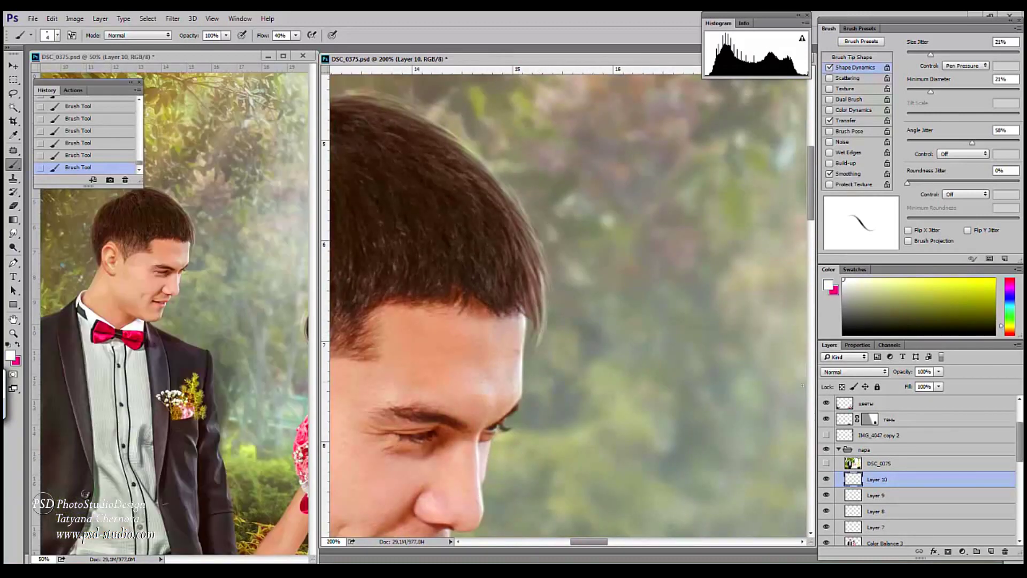
Merge the painted hair layers down into the couple's Color Balance 3 layer.
scroll(246, 329, "down", 3)
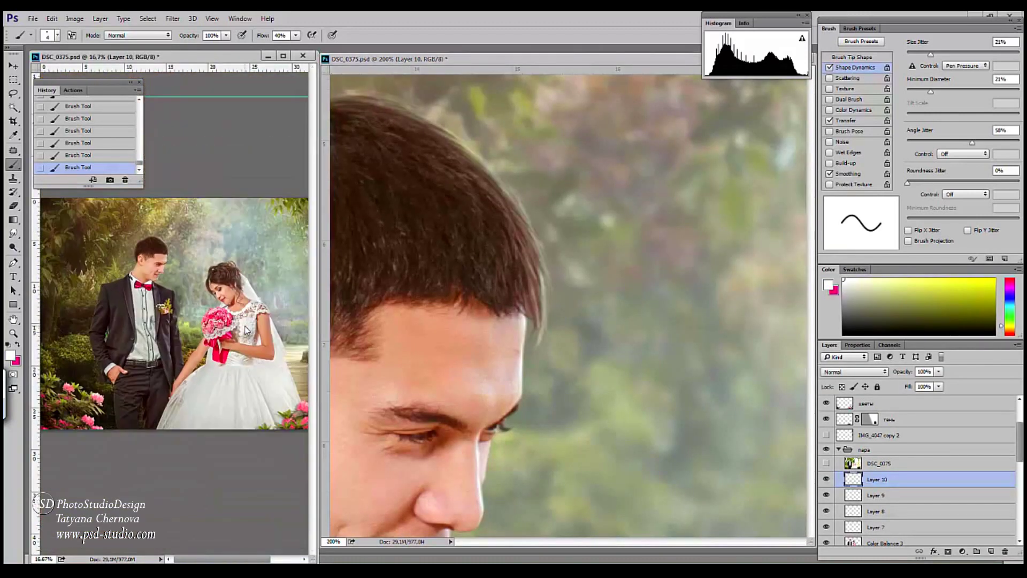
key("ctrl+e")
key("ctrl+e")
key("ctrl+e")
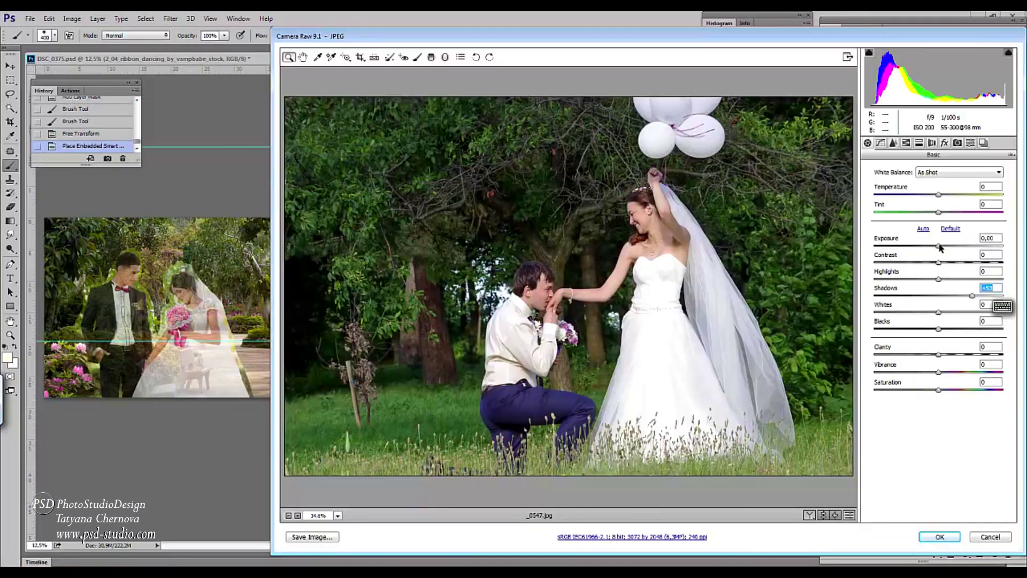
Adjust the exposure and temperature of _0547.jpg in Camera Raw, and restore the last selection on the cut-out veil in Layer 1.
left_click_drag(939, 246, 939, 249)
left_click_drag(940, 196, 937, 197)
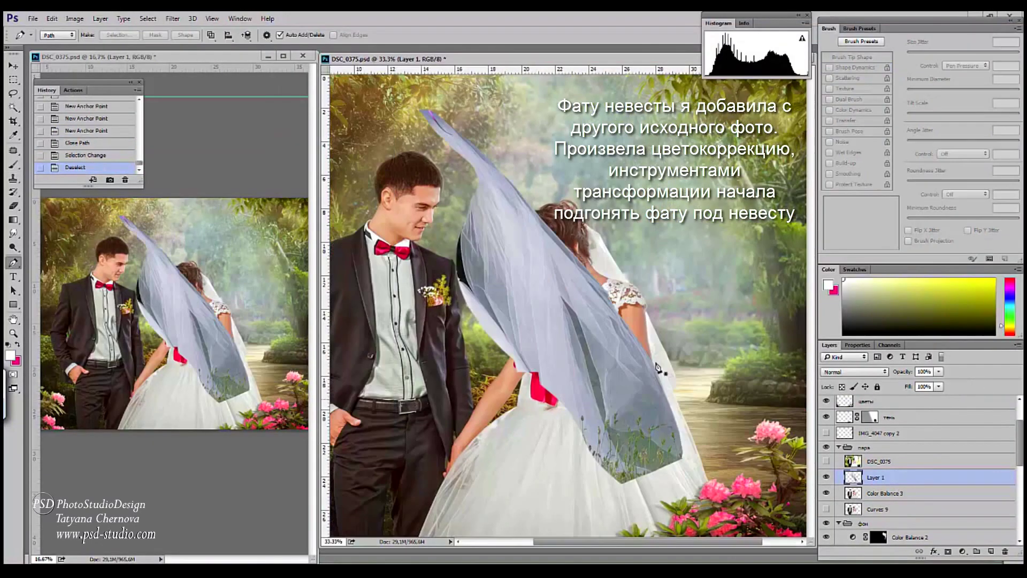
left_click(105, 155)
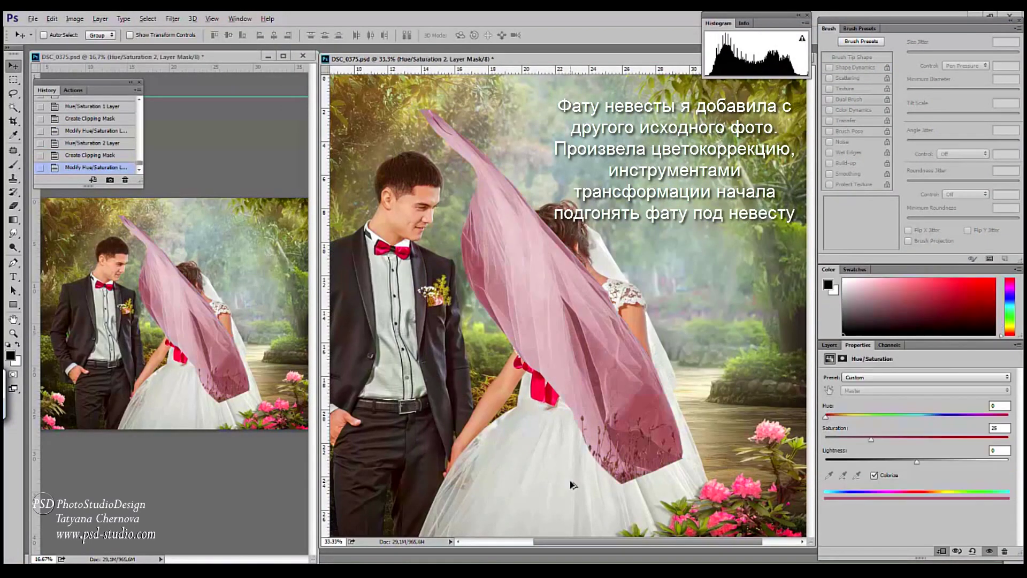
Tint the veil with the clipped, colorized Hue/Saturation 2 layer at hue 27, blended as Soft Light with reduced opacity.
left_click(989, 551)
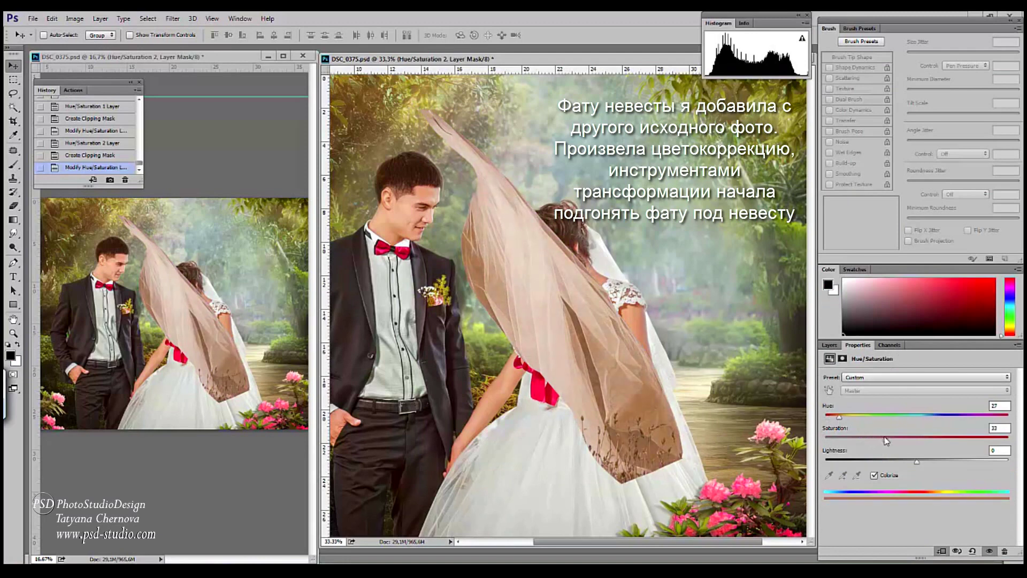
left_click(829, 345)
left_click(854, 371)
left_click(832, 483)
left_click(939, 371)
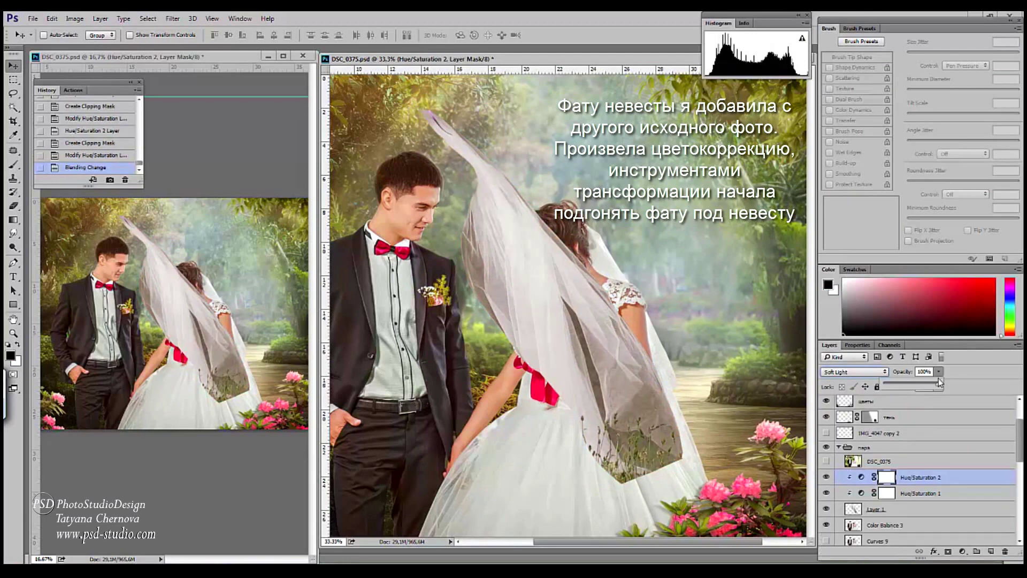
left_click_drag(940, 383, 906, 386)
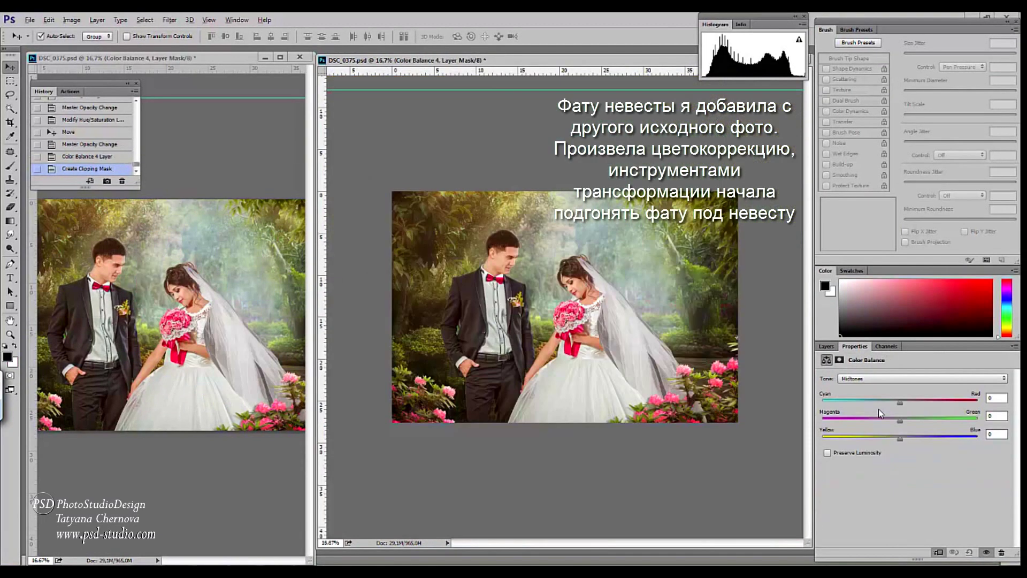
Merge the veil with its color adjustments and warp it so the fabric trails behind the bride's dress.
left_click(829, 345)
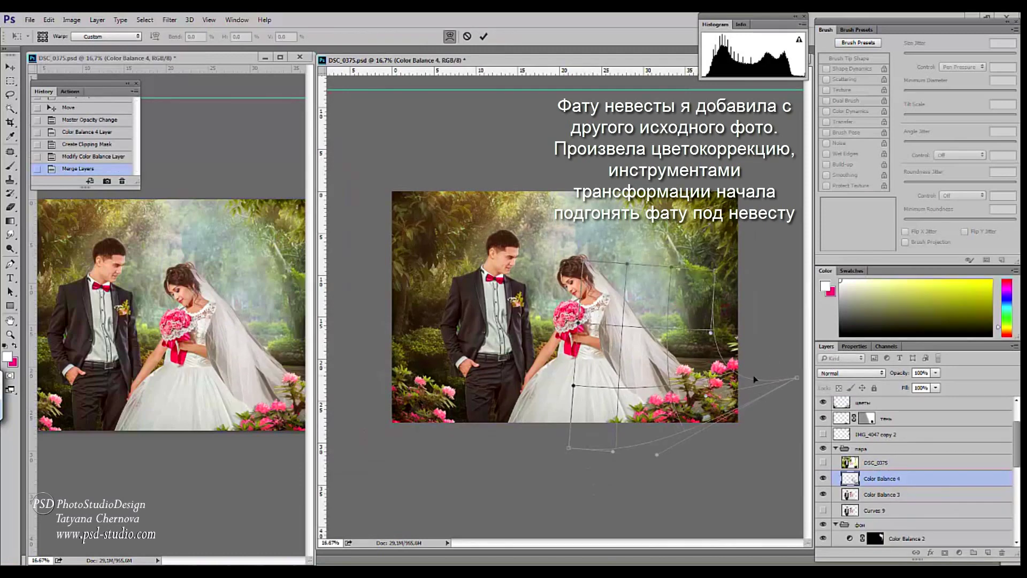
left_click_drag(753, 374, 630, 415)
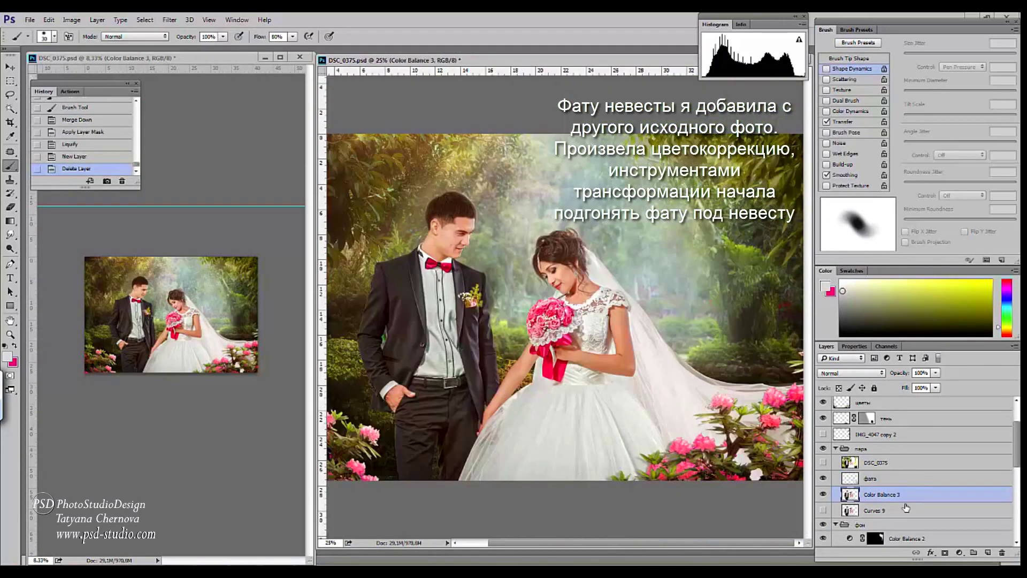
Add a Color Balance layer clipped to Color Balance 3, with midtones at red +14 and blue +16.
left_click(960, 553)
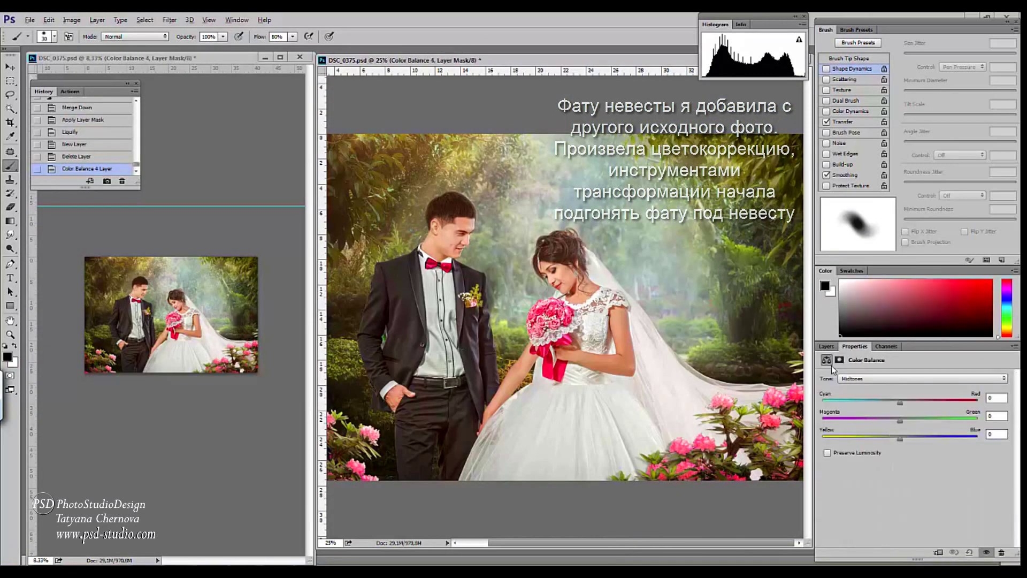
left_click_drag(899, 435, 913, 434)
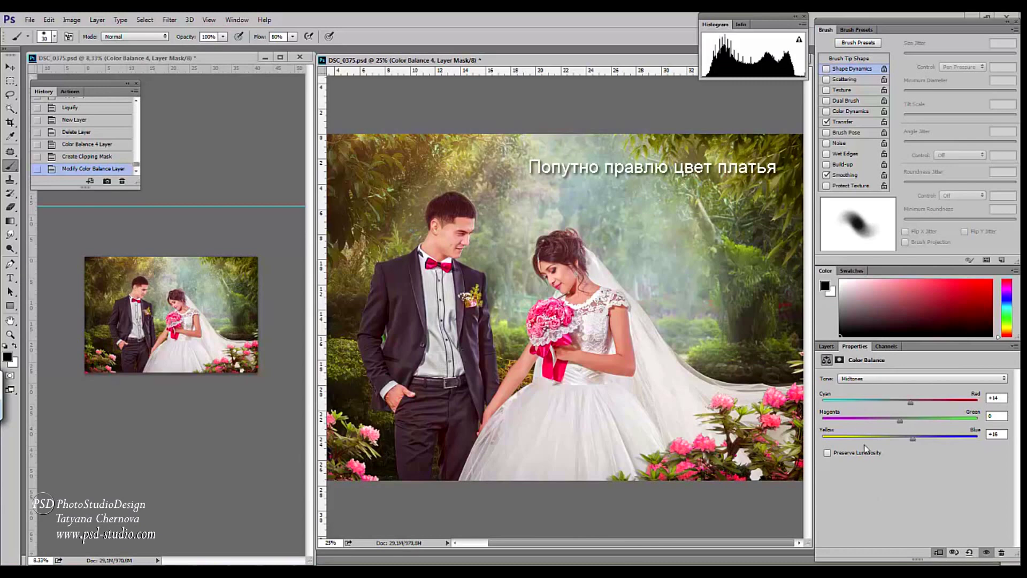
left_click(826, 346)
Invert the Color Balance 4 mask and paint the correction back over the bride's dress with a large soft white brush.
key("bracketright")
key("bracketright")
key("bracketright")
key("bracketright")
key("bracketright")
key("bracketright")
key("bracketright")
key("bracketright")
key("bracketright")
key("bracketright")
key("bracketright")
key("bracketright")
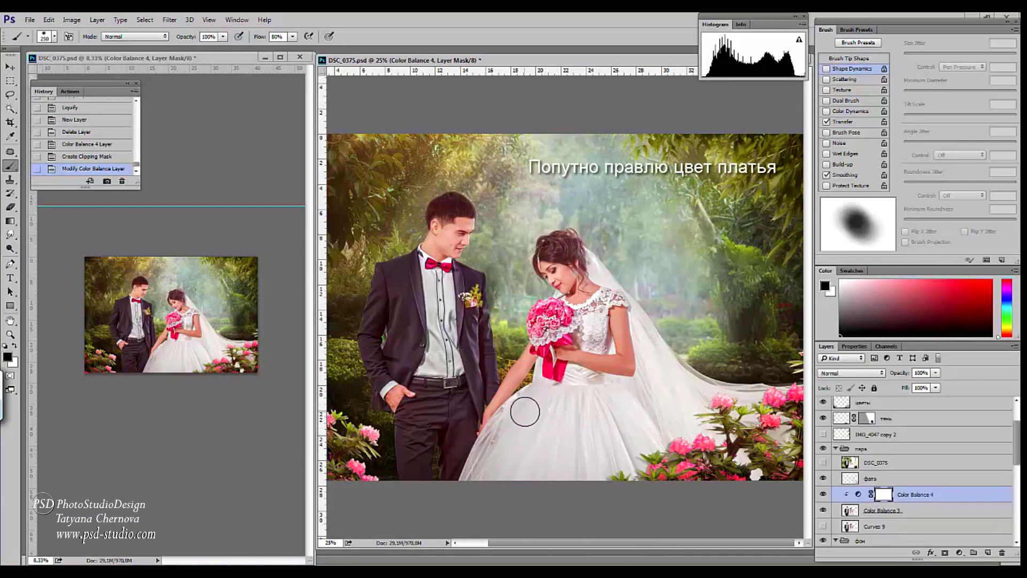
key("ctrl+i")
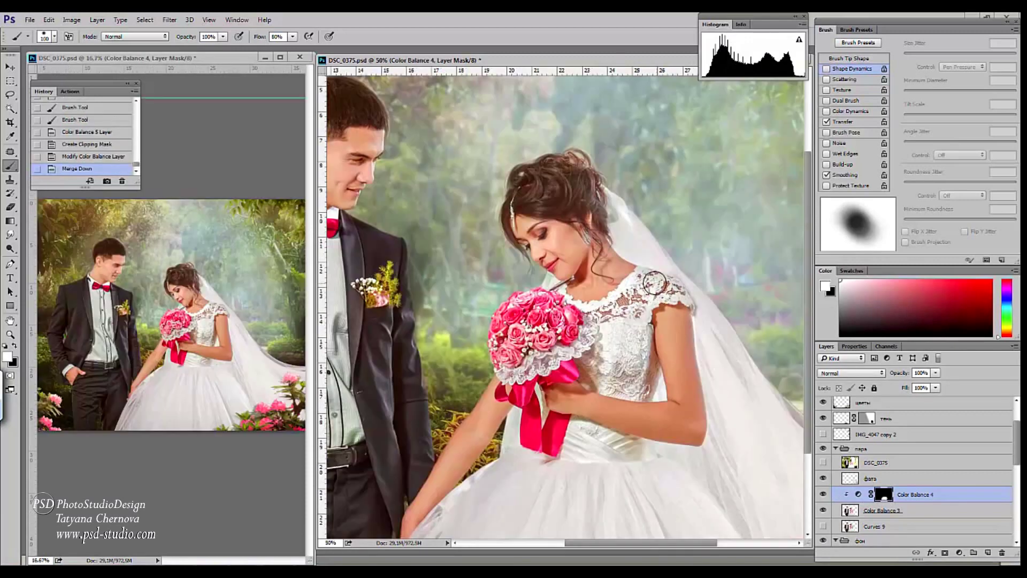
left_click_drag(620, 383, 615, 449)
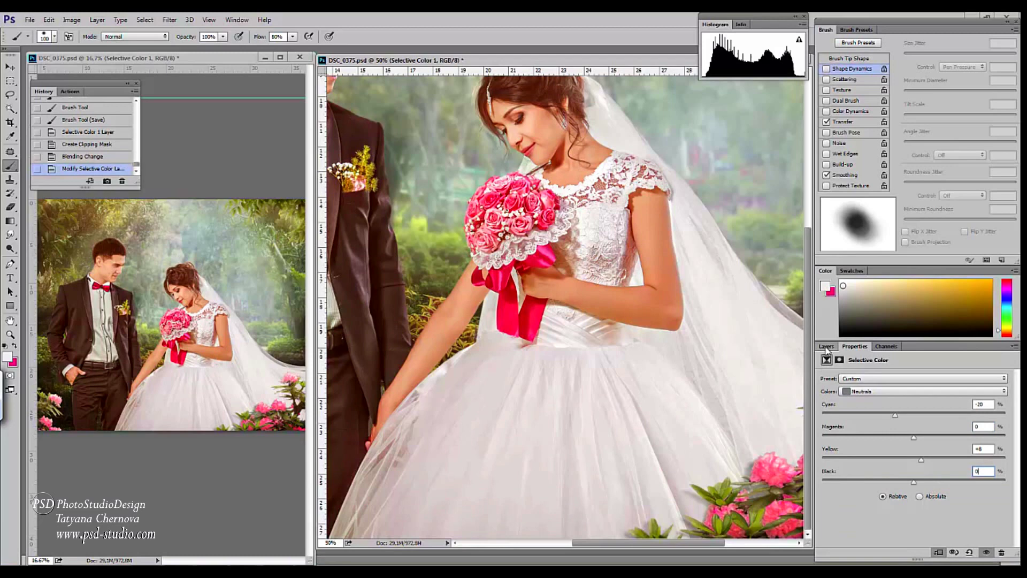
Correct the dress with clipped Selective Color 1, Neutrals at cyan -20% and yellow +8%, and check the brush settings for the veil.
left_click(827, 348)
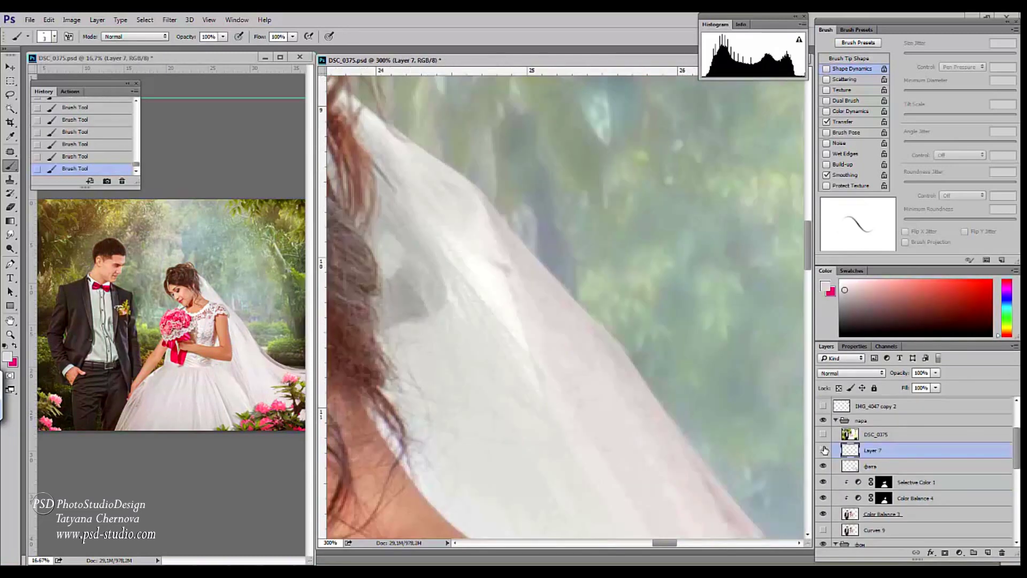
right_click(394, 279)
key("Escape")
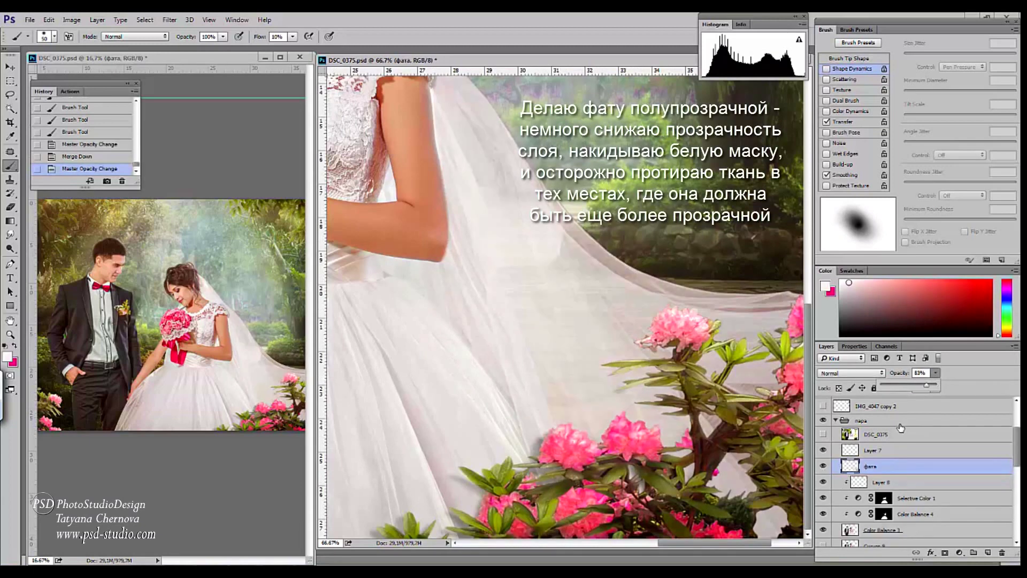
Mask the фата layer, thin the veil fabric with a soft black brush at 10% flow, and raise the layer's opacity.
left_click(945, 553)
key("d")
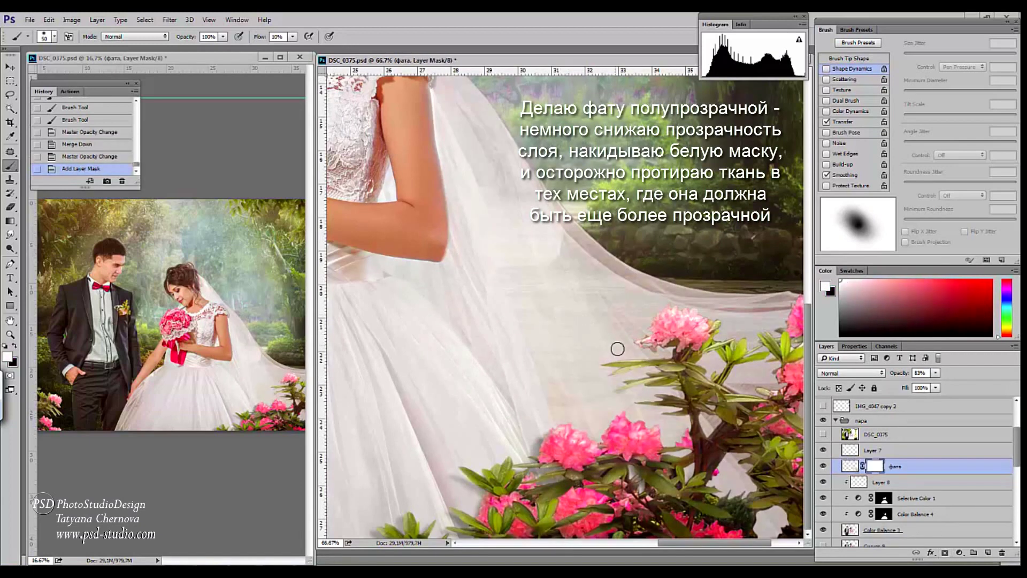
left_click(575, 233)
key("x")
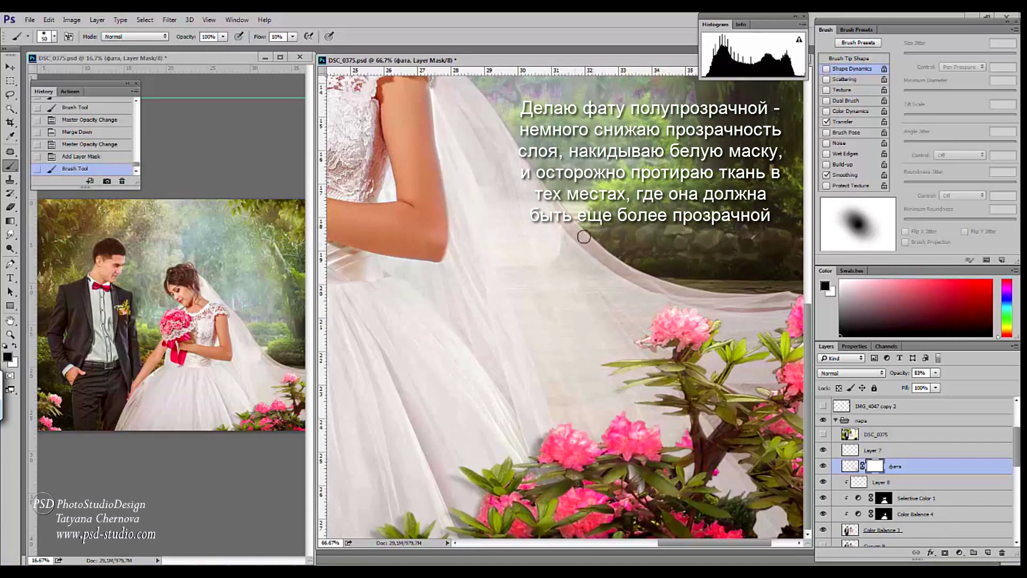
left_click_drag(642, 275, 786, 315)
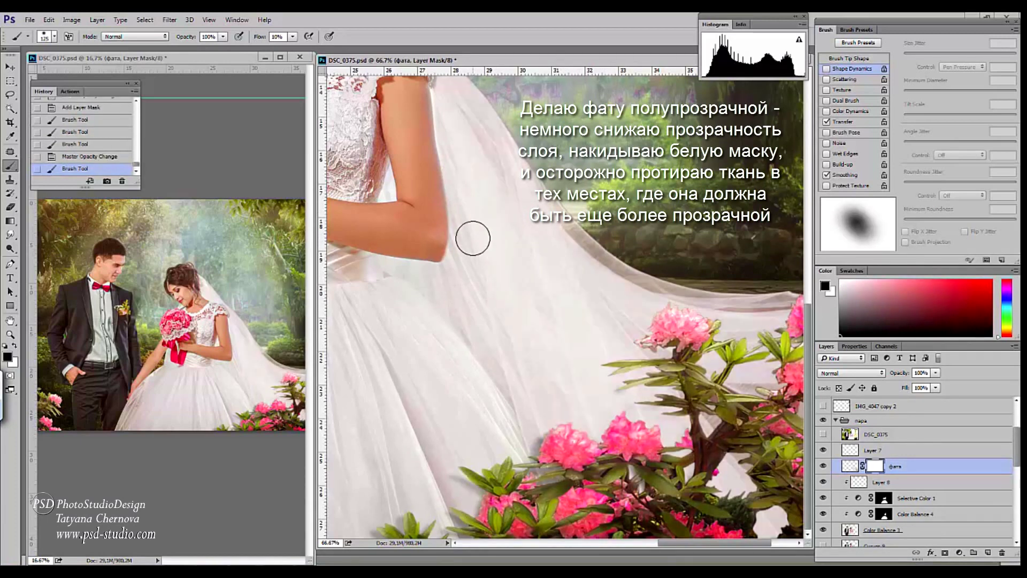
mouse_move(473, 238)
left_mouse_down()
mouse_move(510, 303)
mouse_move(502, 201)
mouse_move(478, 184)
mouse_move(537, 340)
left_mouse_up()
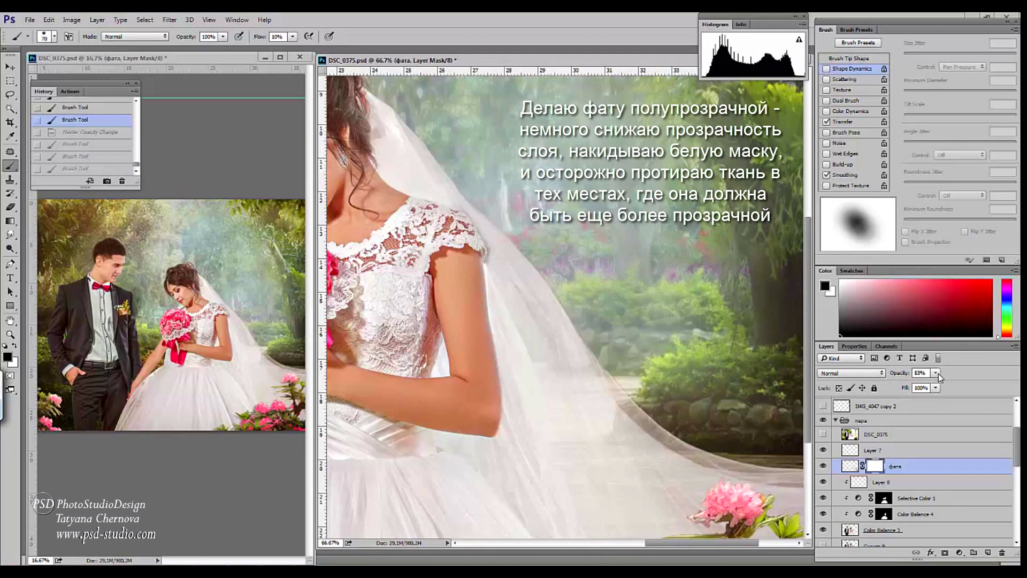
left_click(936, 373)
left_click_drag(938, 384, 938, 385)
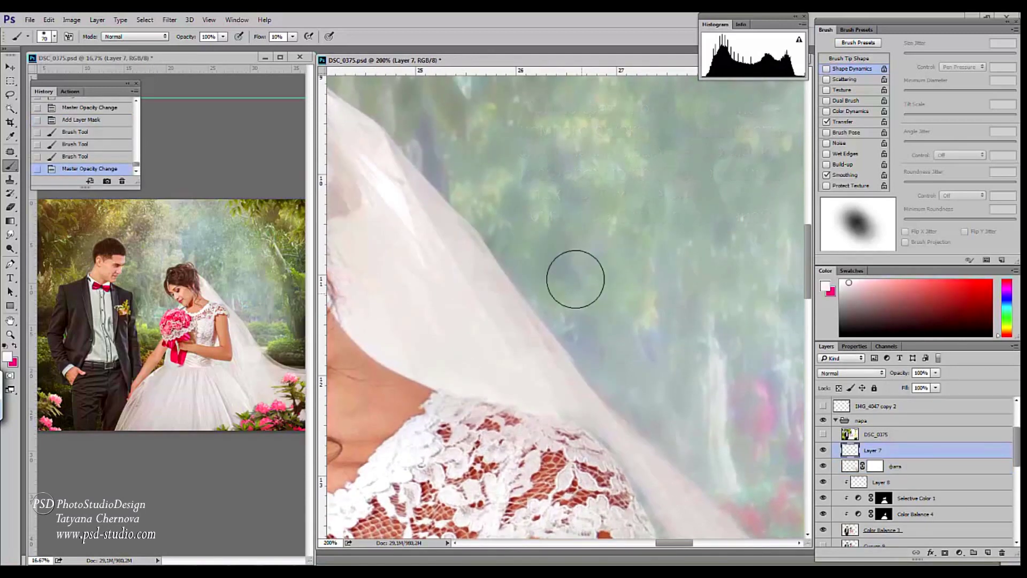
Paint fine light lines along the veil's edge on Layer 7 with a 4 px brush at 100% flow in a sampled veil color.
right_click(453, 224)
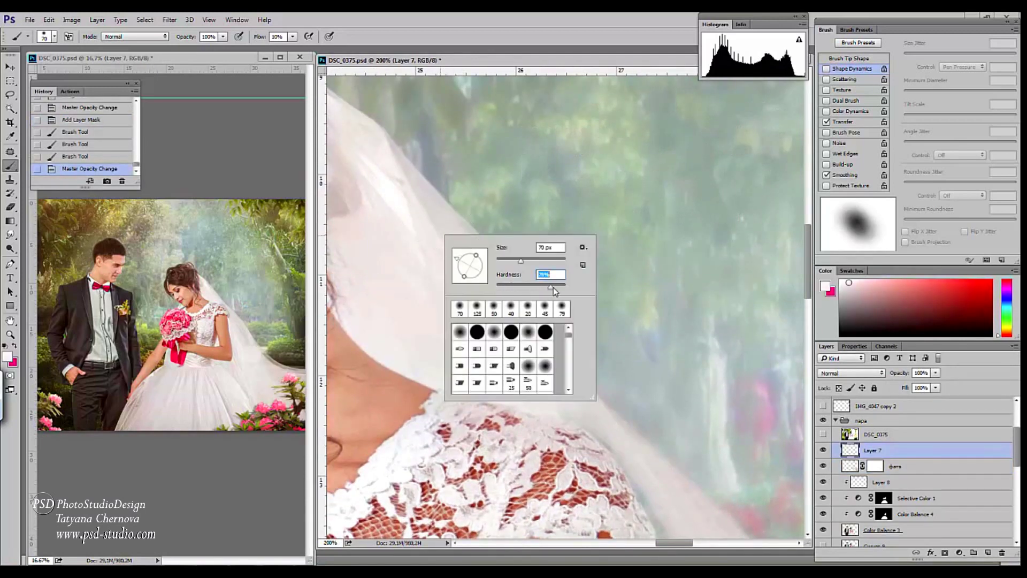
left_click(550, 247)
type("18")
key("Return")
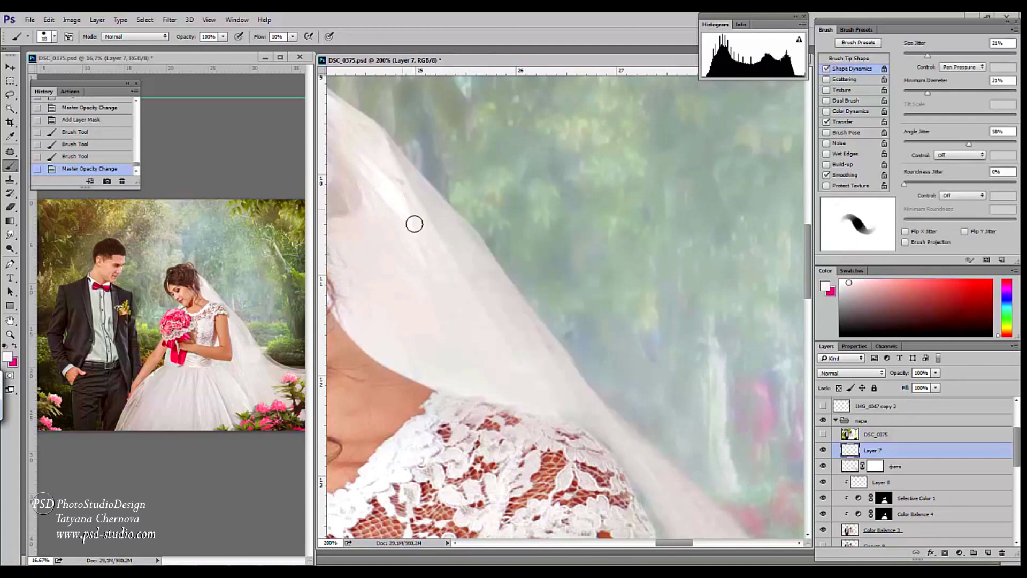
left_click(293, 37)
left_click(388, 140, "alt")
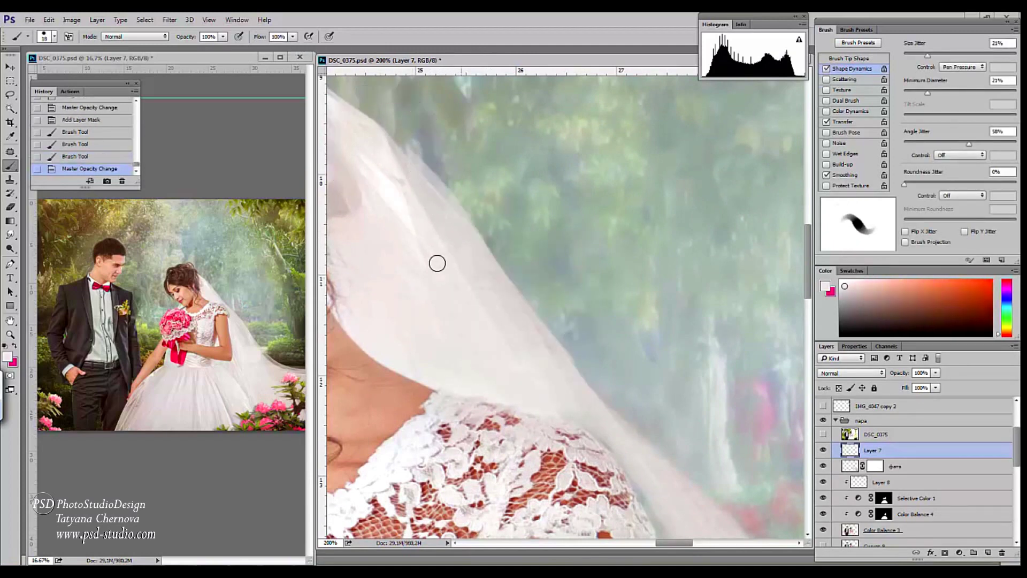
key("bracketleft")
key("bracketleft")
key("bracketleft")
key("bracketleft")
key("bracketleft")
key("bracketleft")
key("bracketleft")
left_click_drag(428, 169, 499, 261)
left_click(491, 238)
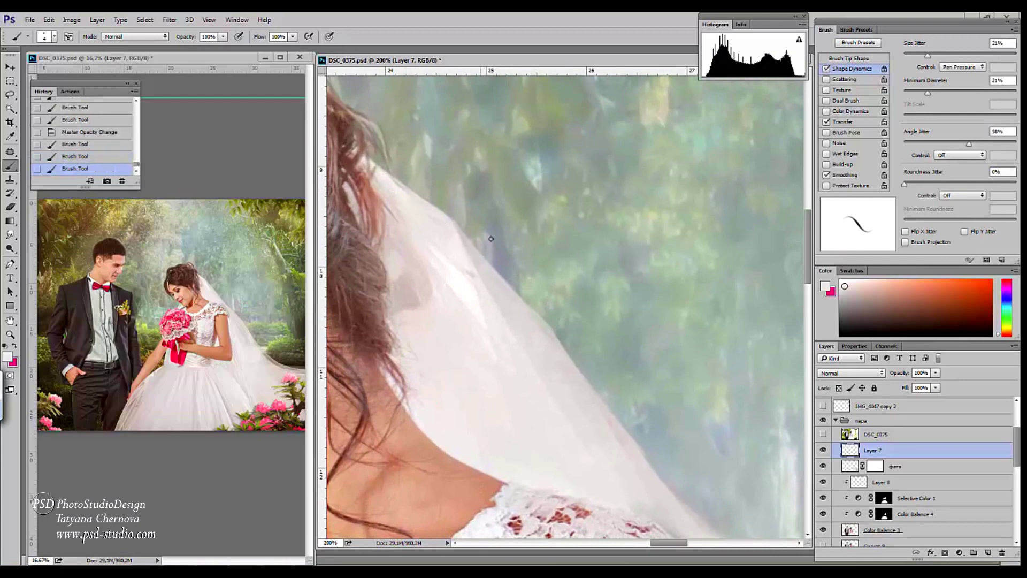
Draw and clean up the veil's folds and edge down past the bride's shoulder on Layer 7, using sampled veil colors.
left_click(527, 380, "alt")
left_click(428, 335)
key("e")
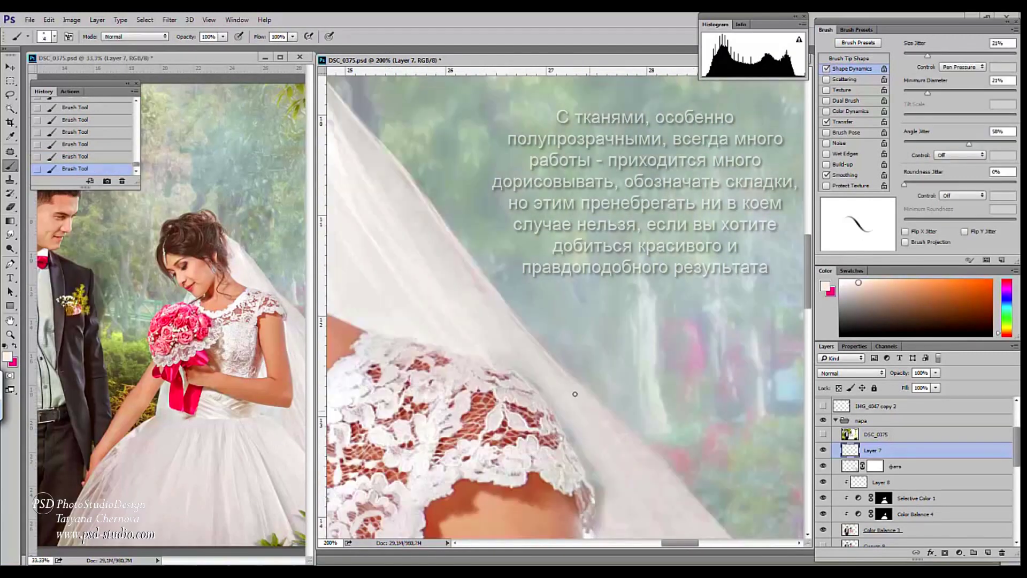
left_click_drag(614, 362, 510, 260)
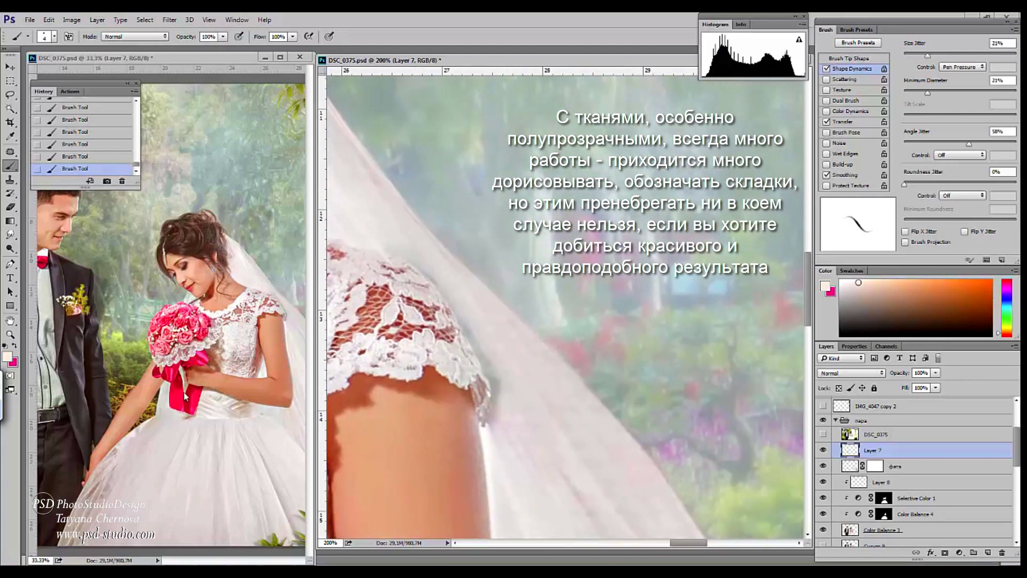
left_click(486, 321, "alt")
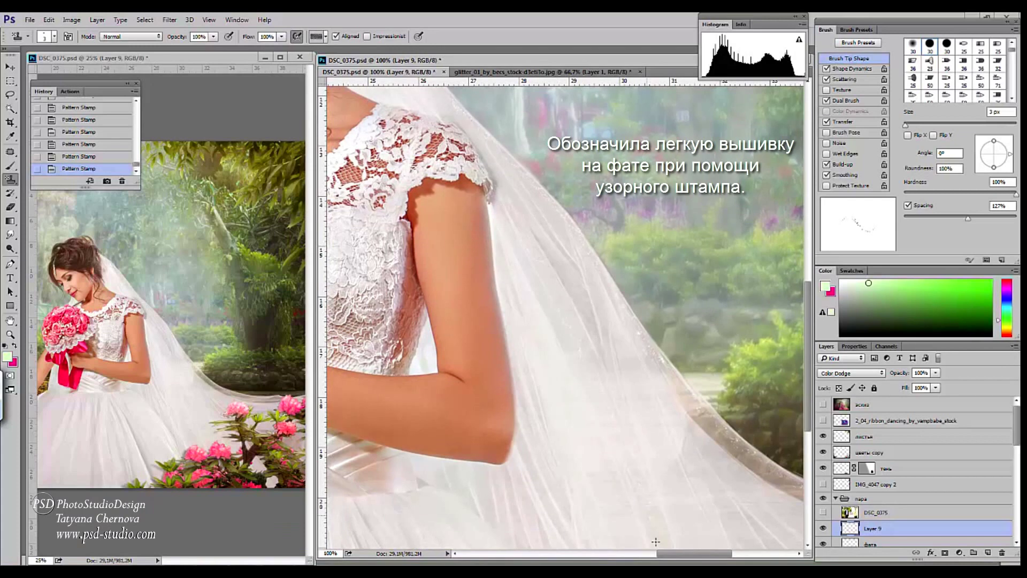
Stamp light embroidery dots onto the veil with a 3 px Pattern Stamp on Layer 9 in Color Dodge mode.
left_click_drag(655, 542, 573, 305)
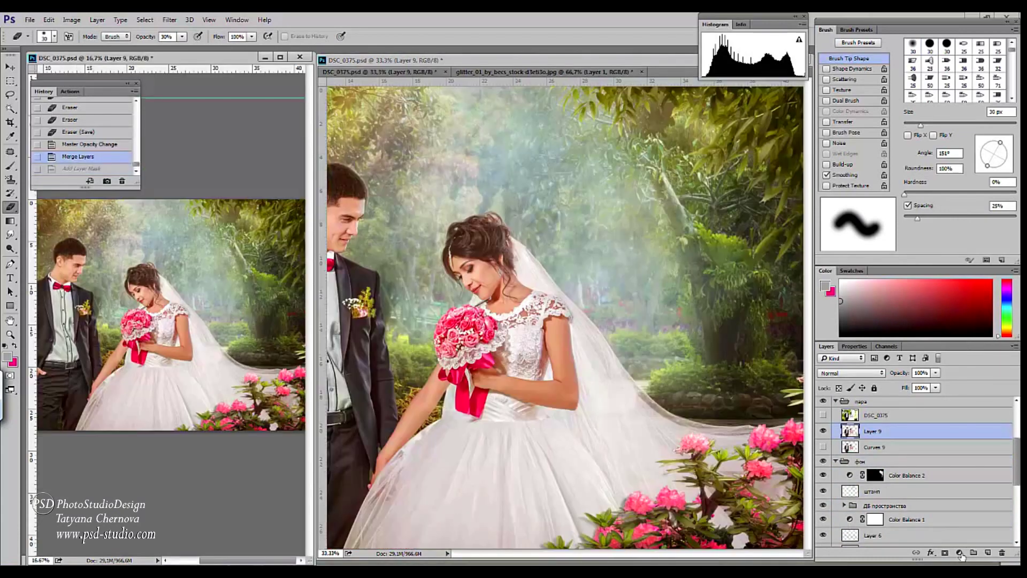
Add a Vibrance adjustment clipped to Layer 9 and lower Vibrance to -10.
left_click(959, 552)
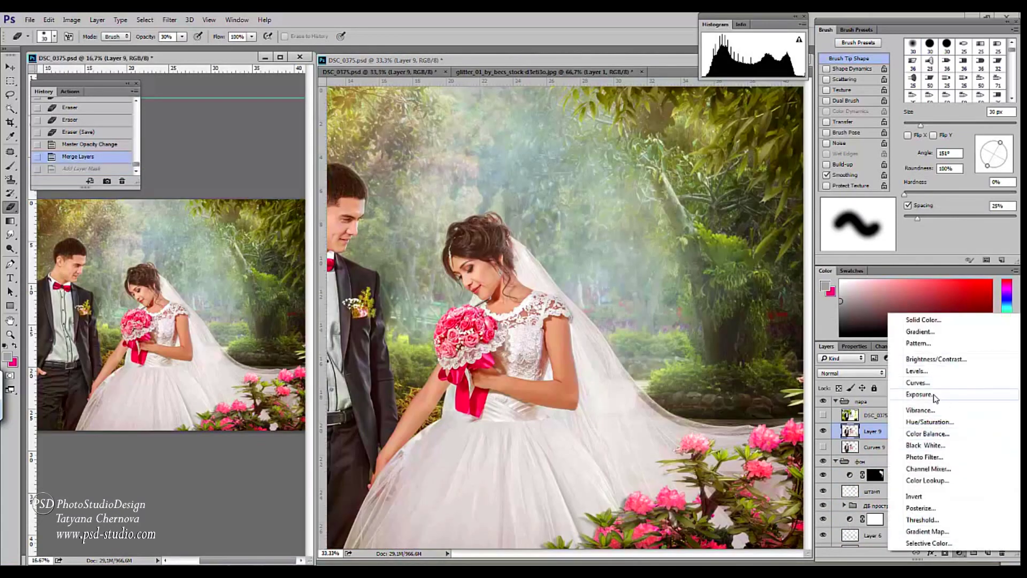
left_click(910, 409)
key("ctrl+alt+g")
left_click_drag(896, 393, 903, 389)
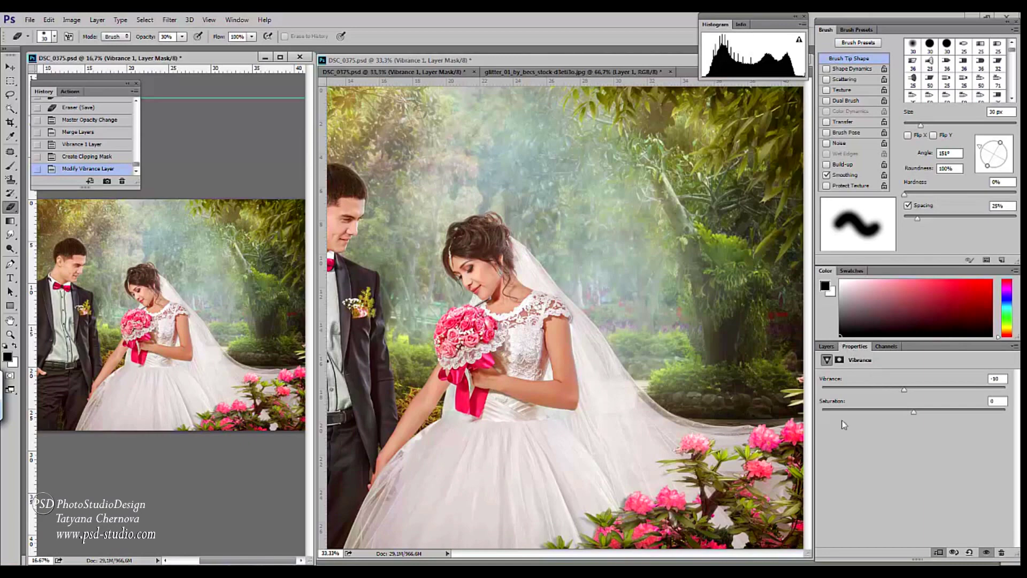
left_click(827, 347)
Mask the Vibrance adjustment off the bride's lips with a soft 25 px black brush and compare the effect.
scroll(454, 316, "up", 2)
key("b")
left_click(500, 257)
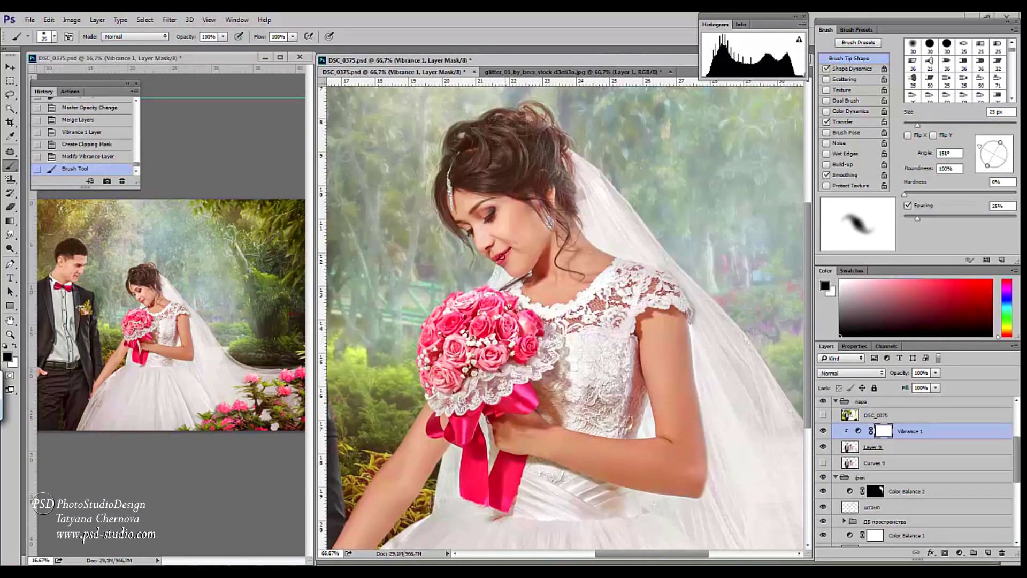
left_click(501, 265)
left_click(823, 430)
left_click(823, 431)
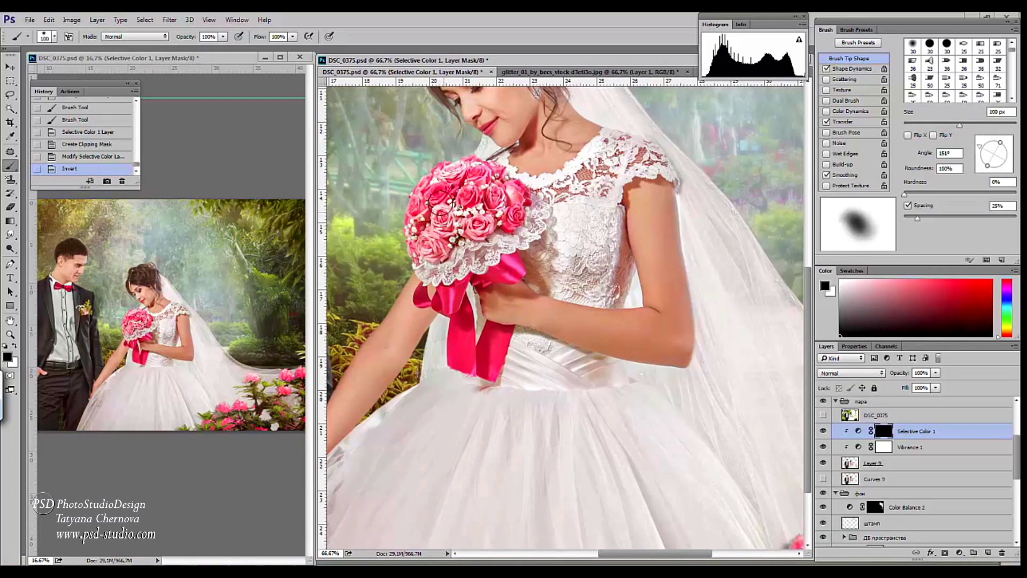
Paint black on Layer 9's mask along the skirt's upper edge beside the bride's arm, using a 20 px brush at 10% flow.
key("x")
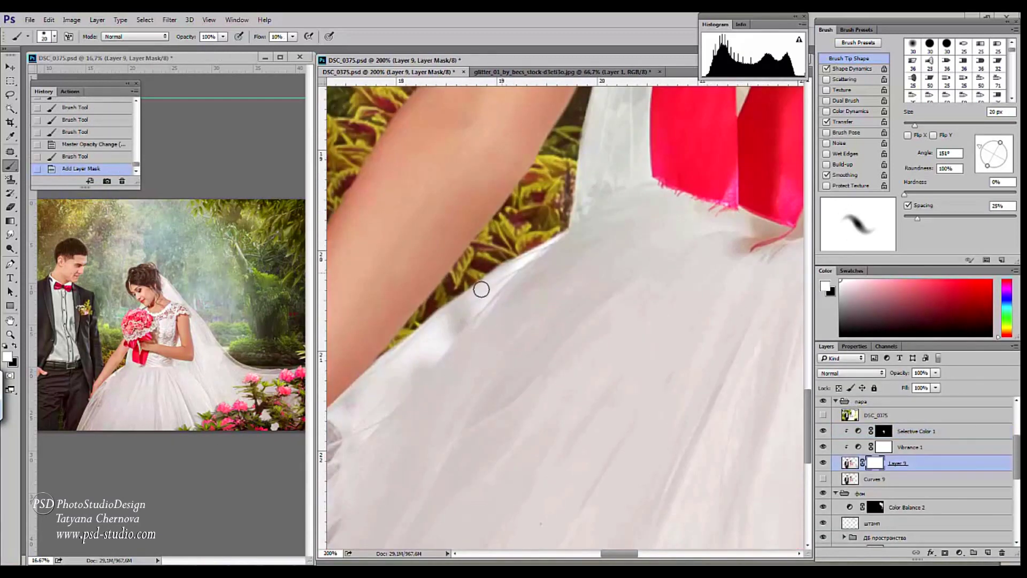
left_click(481, 289)
key("x")
mouse_move(513, 268)
left_mouse_down()
mouse_move(454, 318)
mouse_move(550, 246)
mouse_move(354, 376)
left_mouse_up()
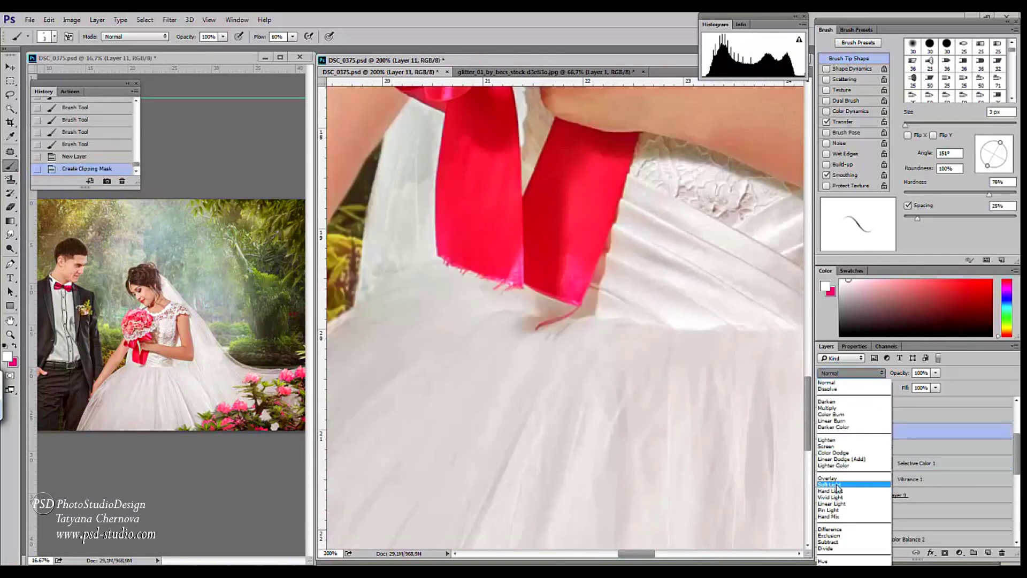
Set Layer 11 to Soft Light, shade the bride's chin and jaw with a soft black brush at 5% flow, and hide the original DSC_0375 layer.
left_click(850, 487)
right_click(616, 305)
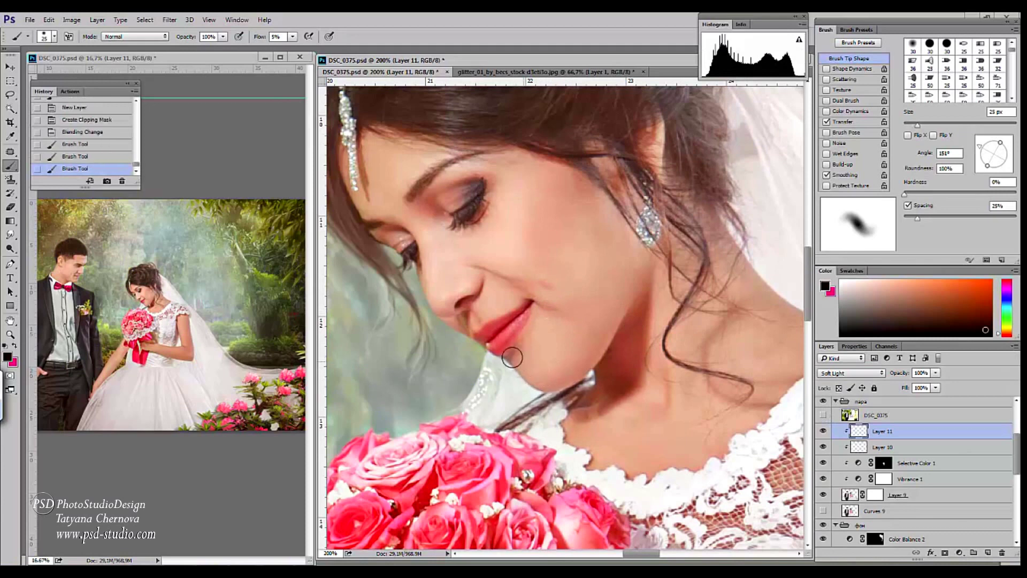
left_click_drag(512, 357, 536, 369)
left_click_drag(540, 370, 578, 373)
key("bracketright")
key("bracketright")
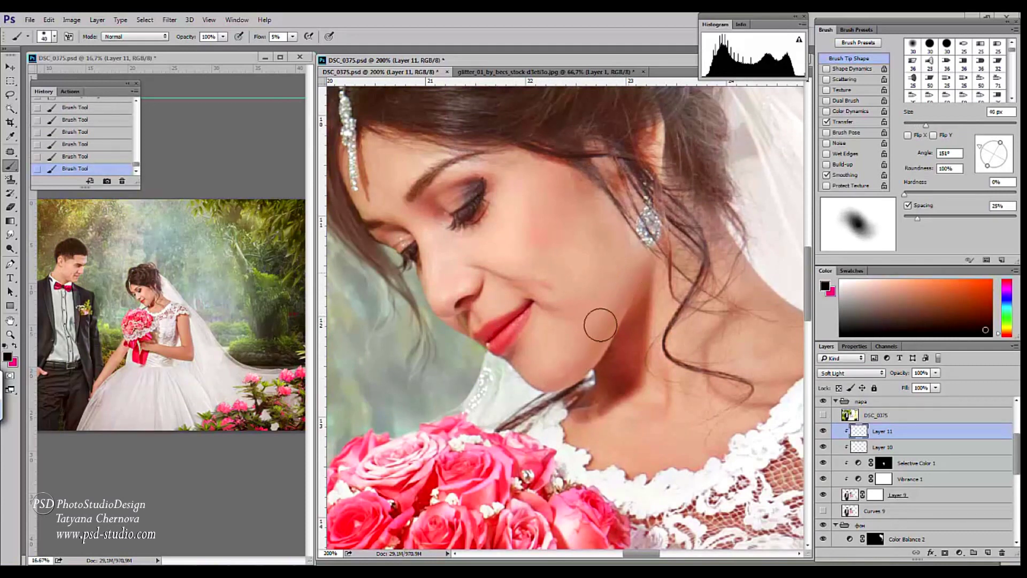
mouse_move(598, 321)
left_mouse_down()
mouse_move(588, 237)
mouse_move(619, 240)
left_mouse_up()
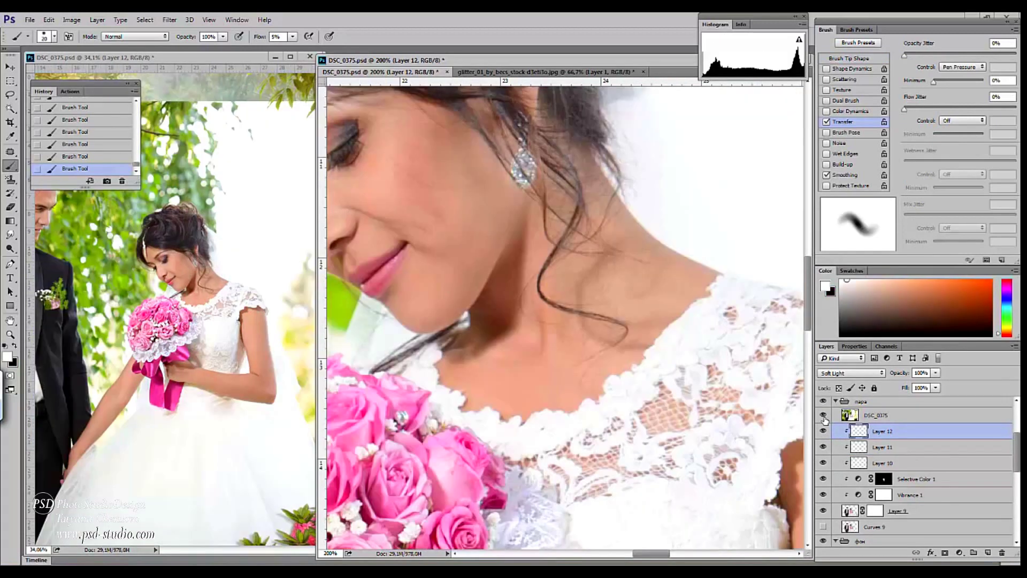
left_click(823, 414)
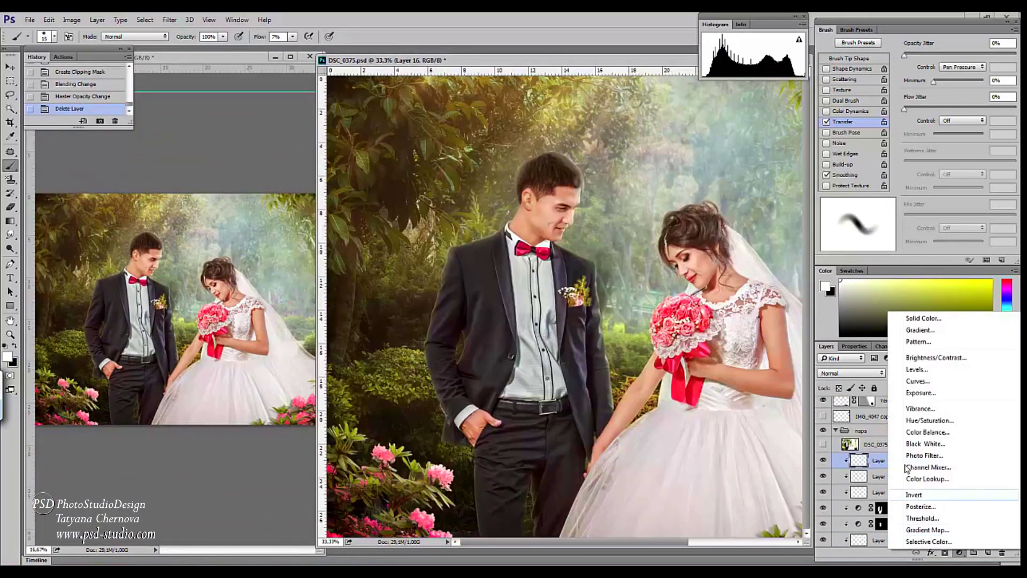
Add a darkening Curves adjustment clipped above Layer 16 and paint its effect onto the lower skirt with a large soft white brush at 20% flow.
left_click(919, 383)
left_click_drag(899, 492, 899, 502)
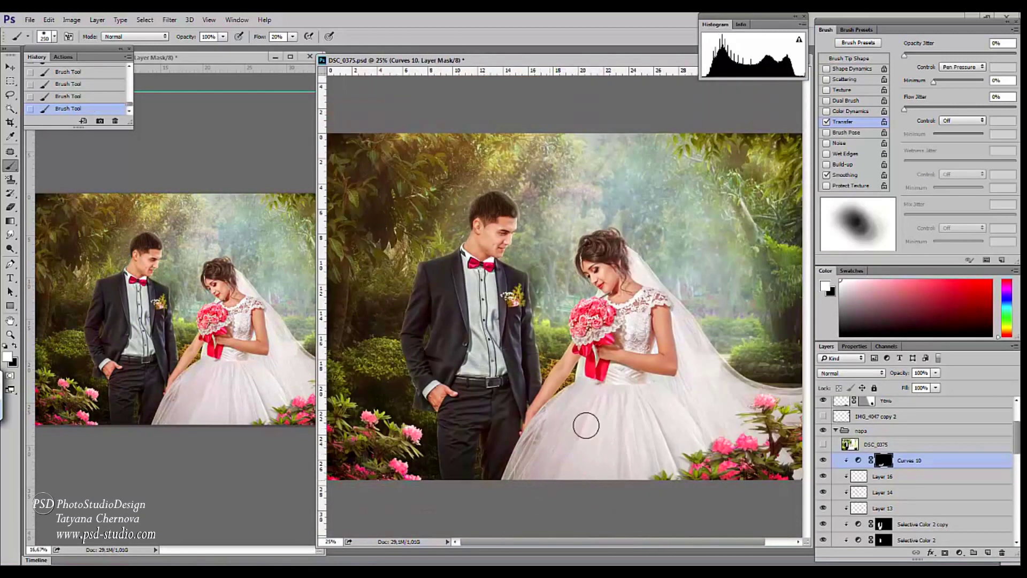
key("bracketright")
key("bracketright")
key("bracketright")
key("bracketright")
left_click_drag(669, 490, 634, 476)
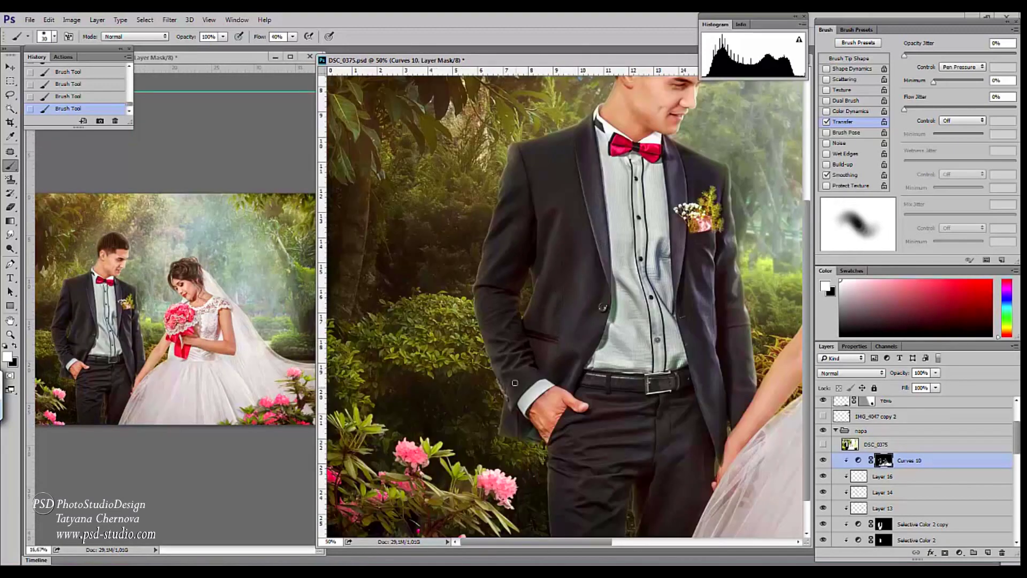
Add another clipped Curves adjustment above Curves 10 and raise its RGB curve to brighten the couple.
left_click(959, 552)
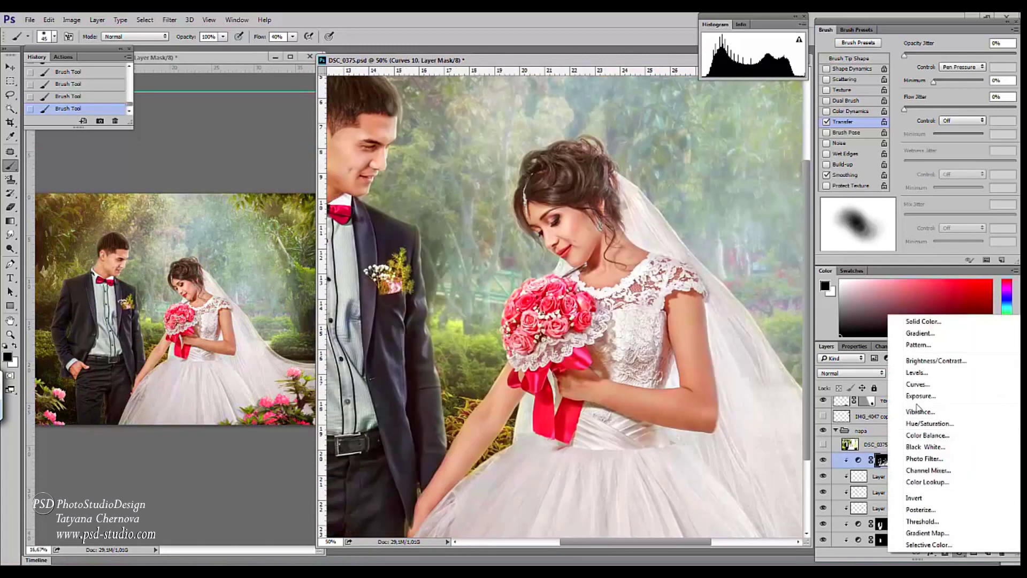
left_click(921, 390)
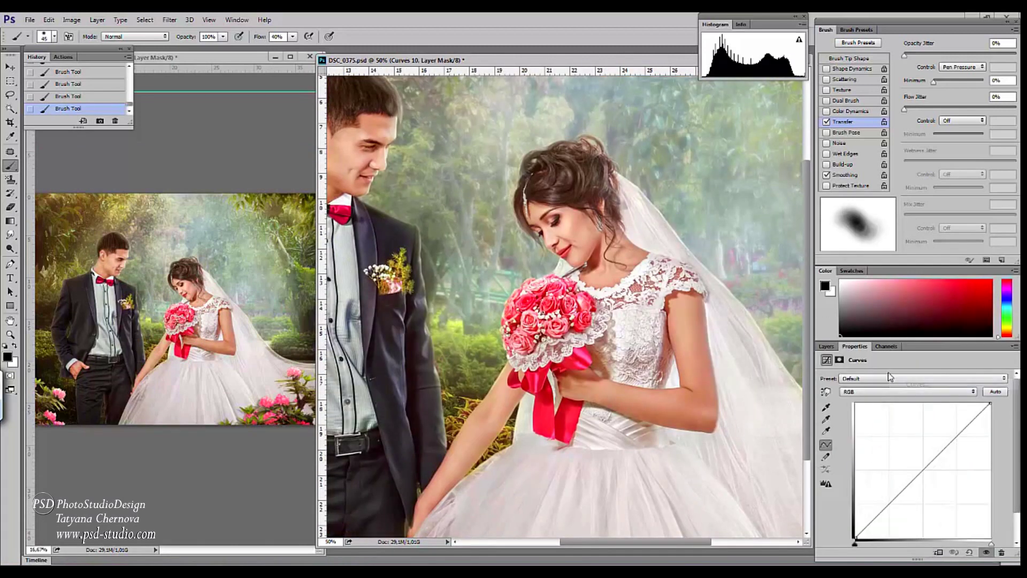
key("ctrl+alt+g")
left_click_drag(941, 451, 930, 436)
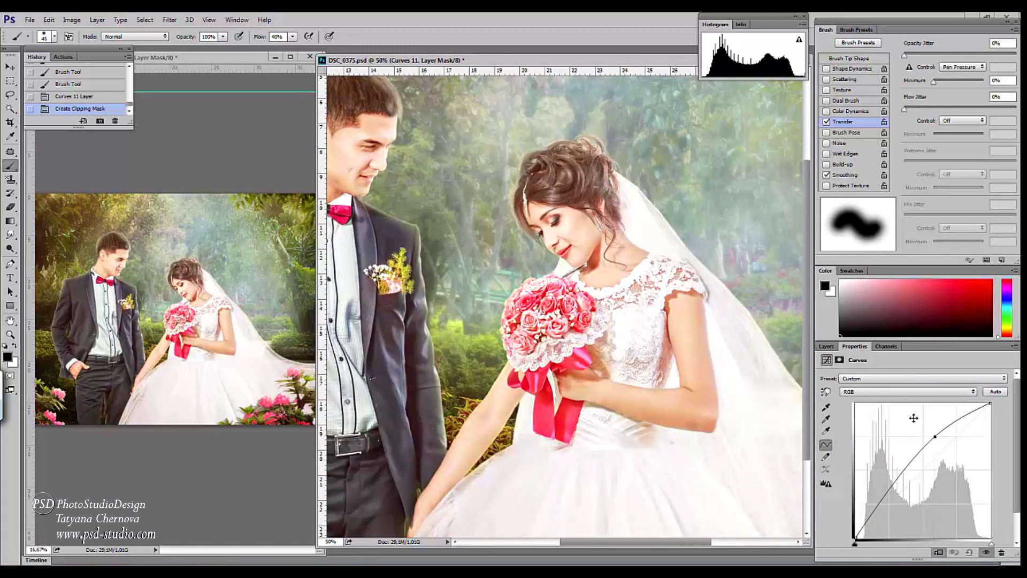
left_click(826, 346)
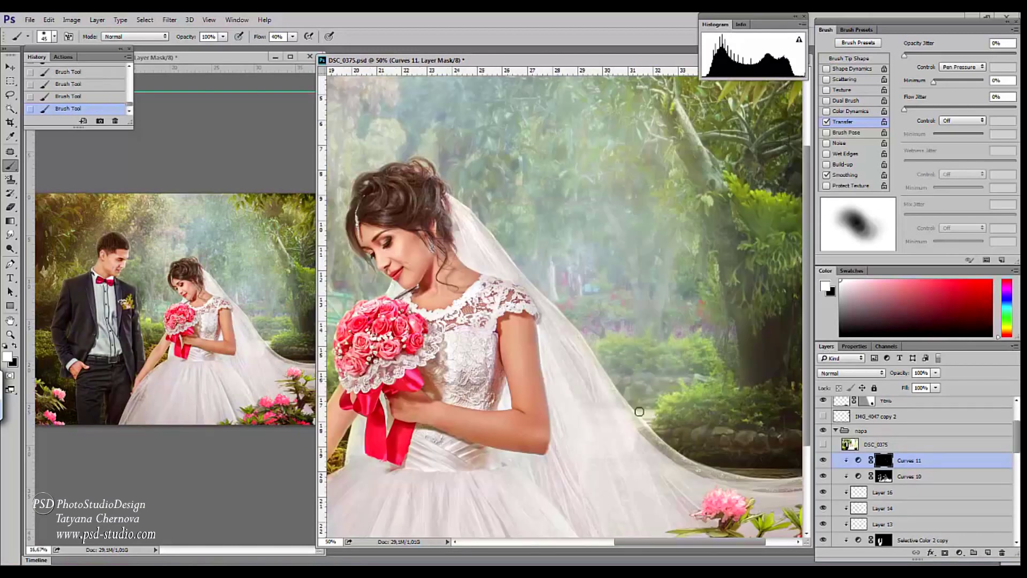
Paint white on the Curves 11 mask to highlight the veil's edge, the skirt folds and the groom's shirt and jacket.
left_click_drag(789, 492, 567, 245)
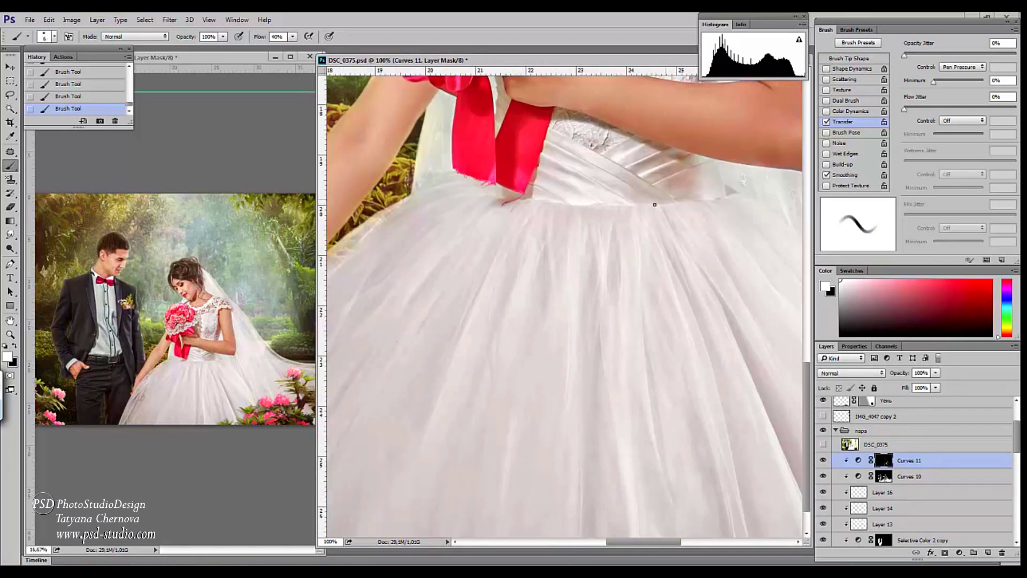
left_click_drag(654, 205, 504, 154)
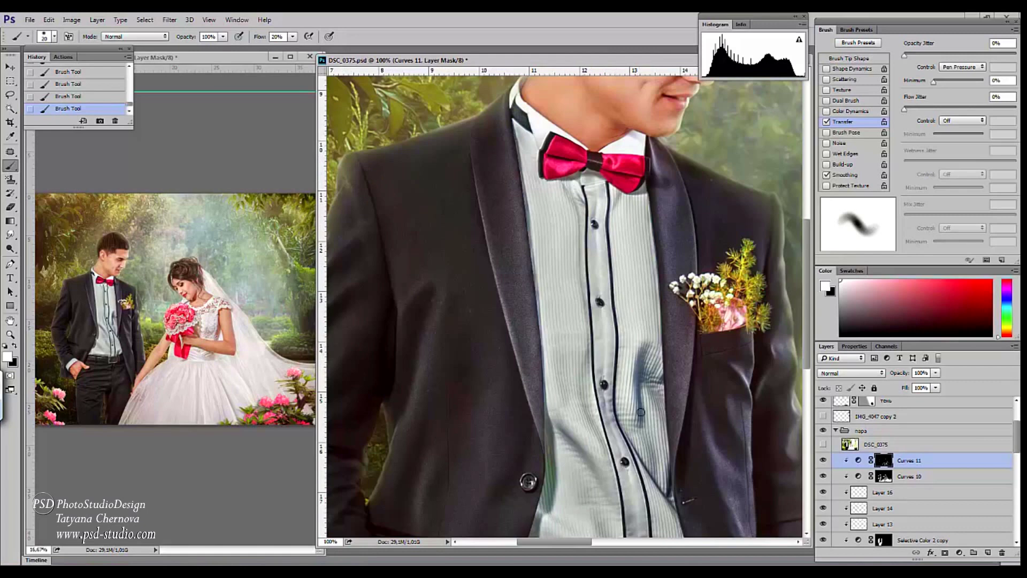
scroll(674, 182, "down", 4)
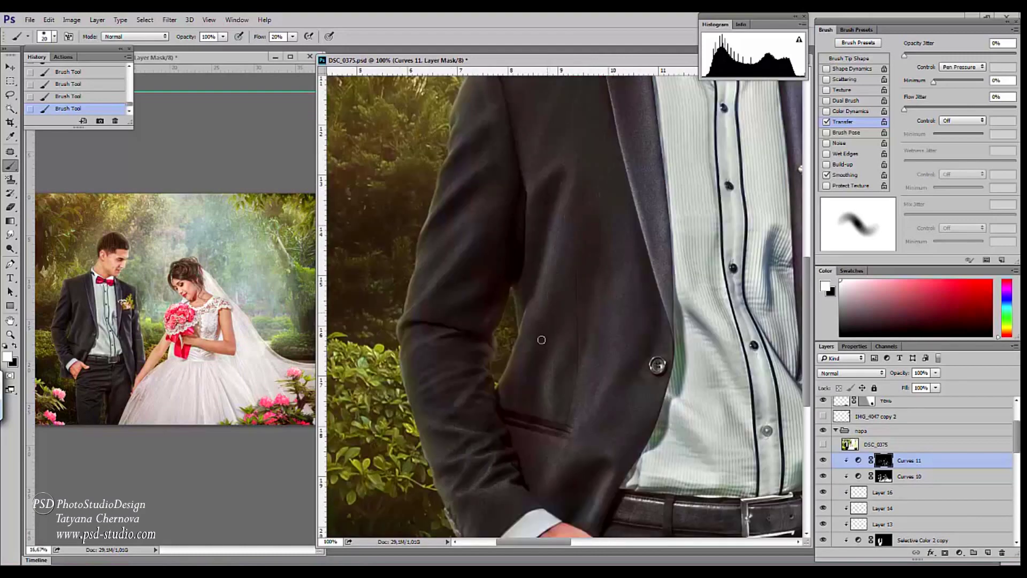
scroll(535, 332, "down", 8)
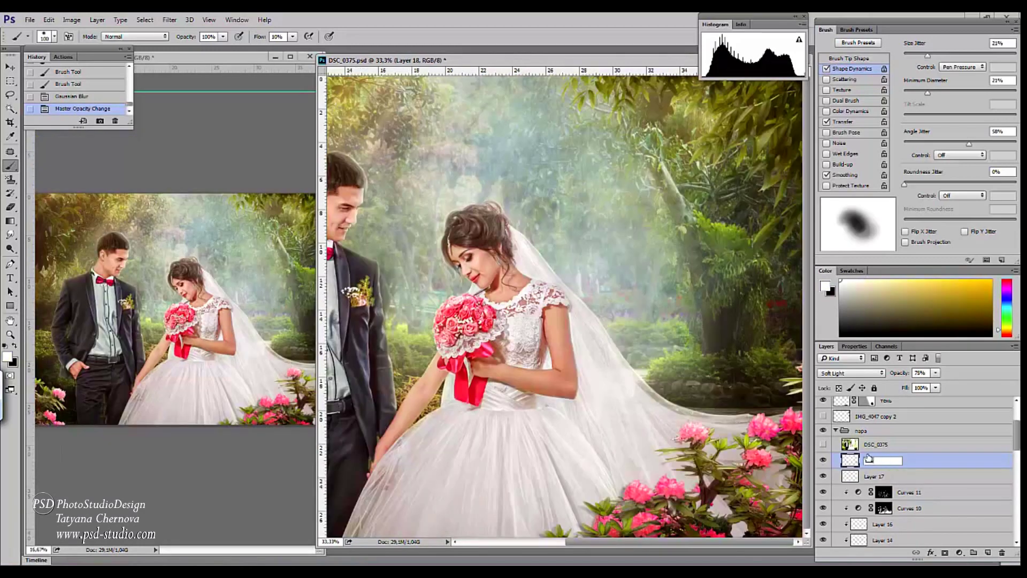
Rename the Soft Light layer above Layer 17 as свет.
double_click(867, 459)
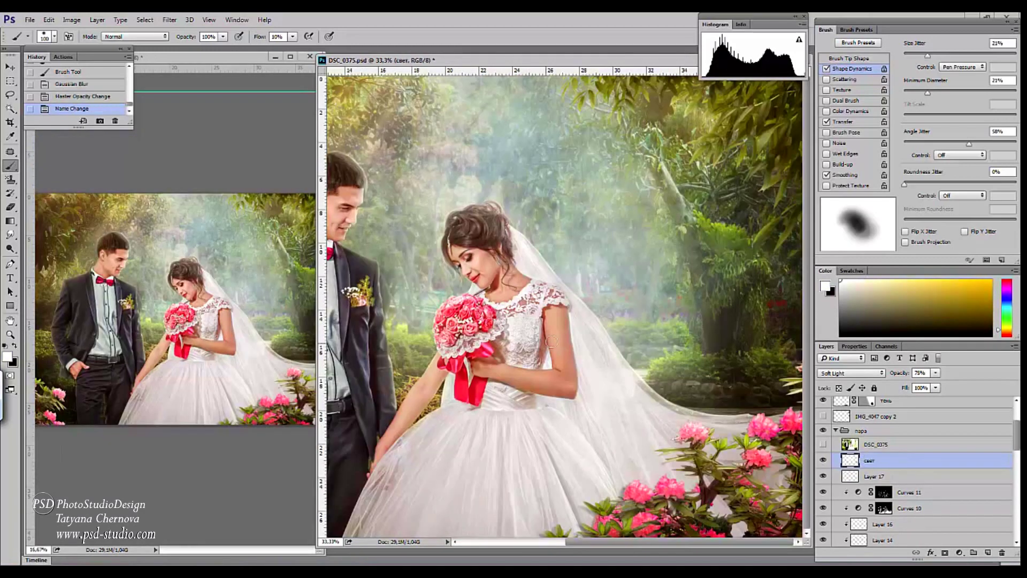
key("ctrl+minus")
key("ctrl+minus")
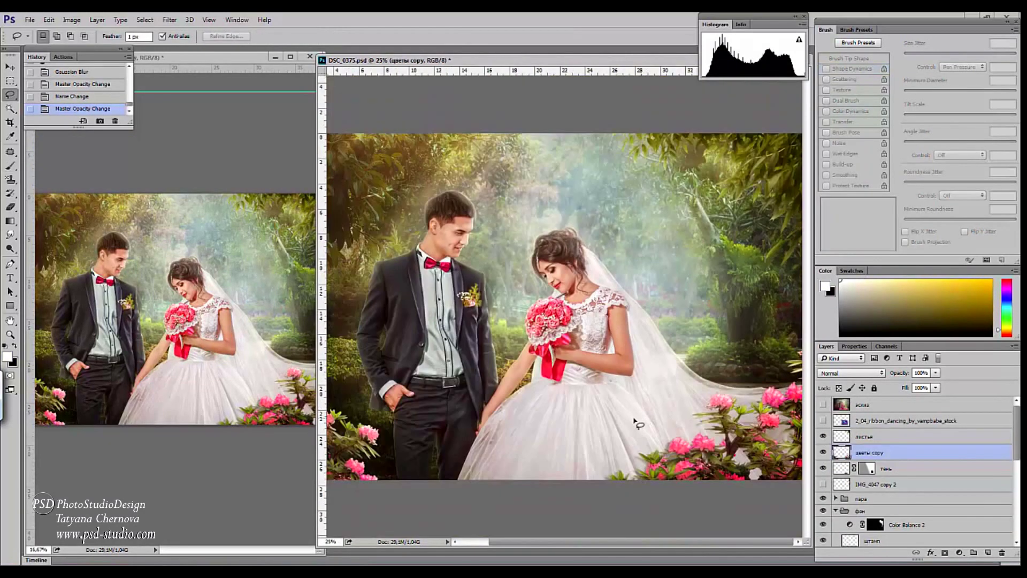
Copy parts of the flower bushes behind цветы copy, scale the groom-side copy to 108.48% by 120.37%, rotate it 8.02°, and merge it into задние.
mouse_move(637, 419)
left_mouse_down()
mouse_move(767, 532)
mouse_move(620, 424)
left_mouse_up()
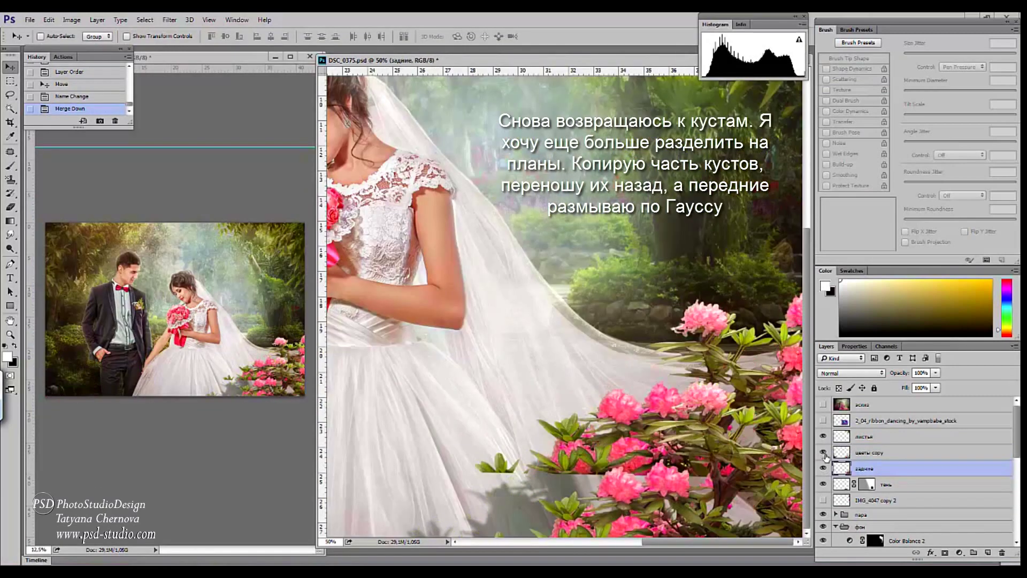
left_click(824, 453)
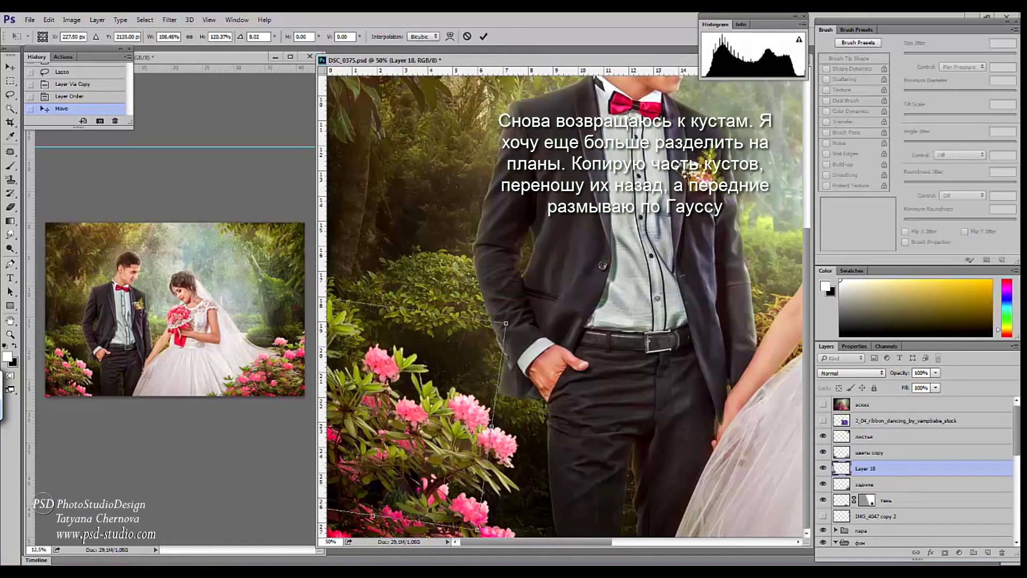
key("Return")
key("ctrl+e")
Convert цветы copy to a smart object, apply a 5-pixel Gaussian Blur, and compare with the задние layer toggled off and on.
right_click(856, 453)
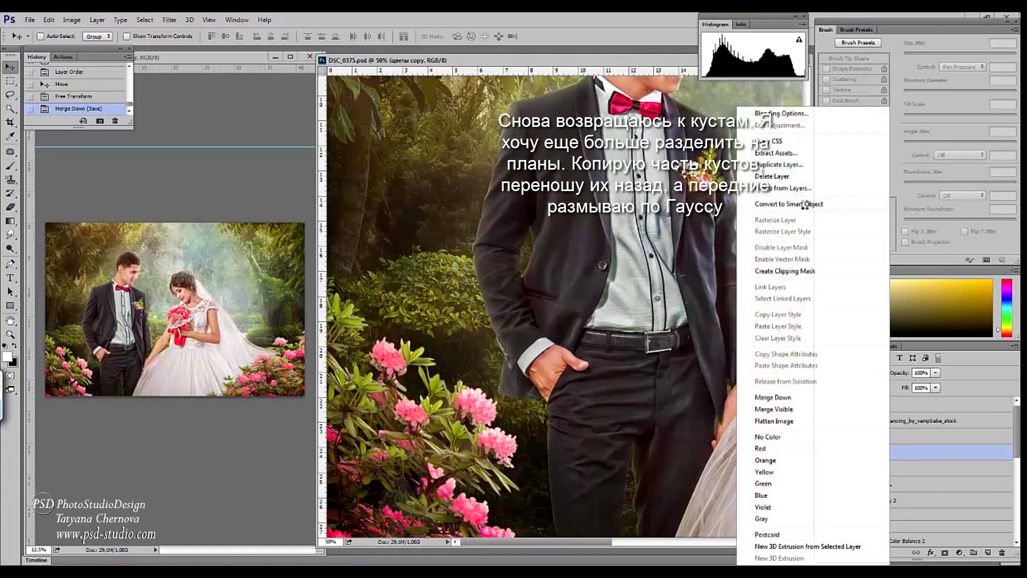
left_click(800, 204)
left_click(169, 20)
mouse_move(177, 137)
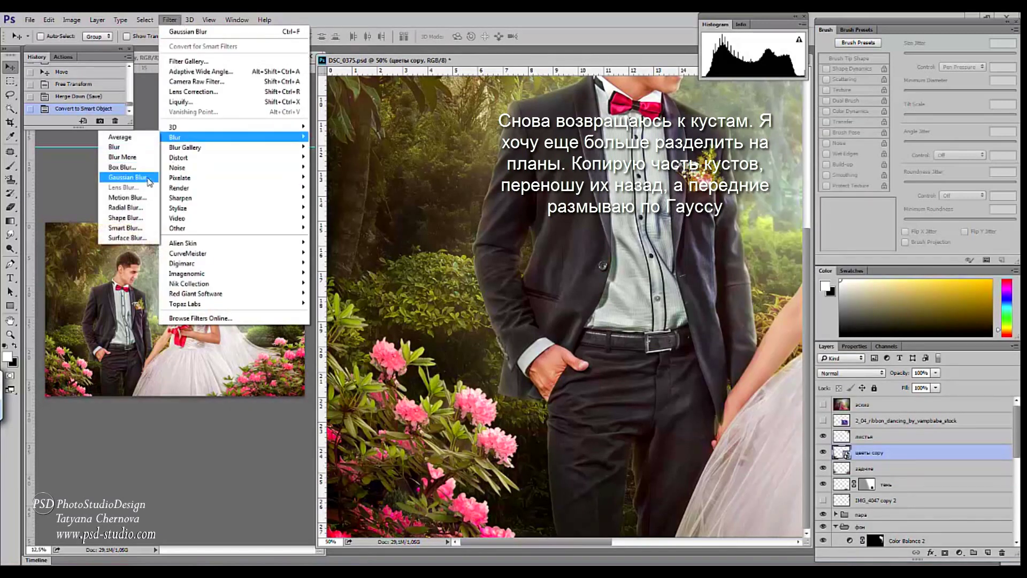
left_click(147, 178)
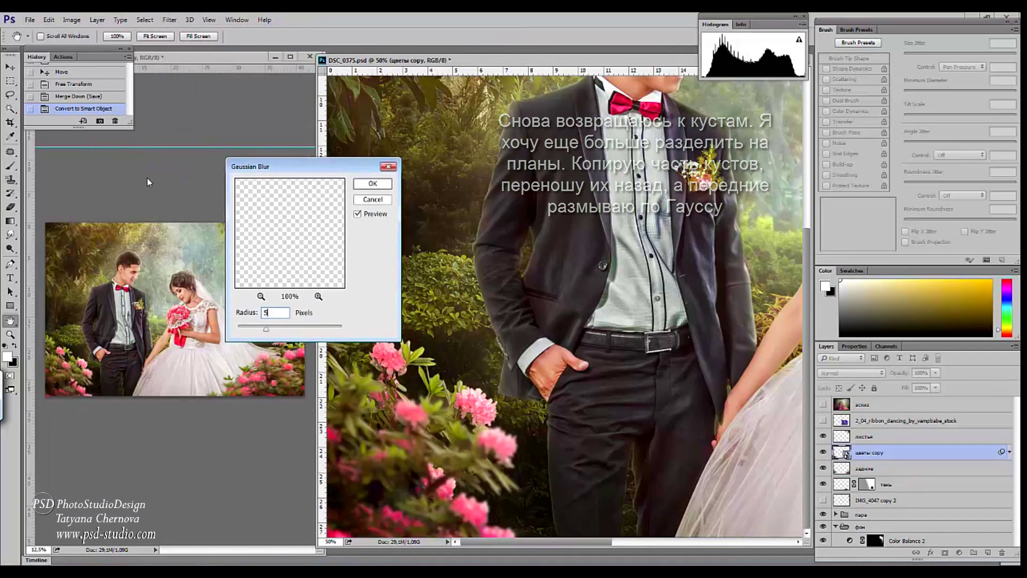
key("Return")
left_click(824, 493)
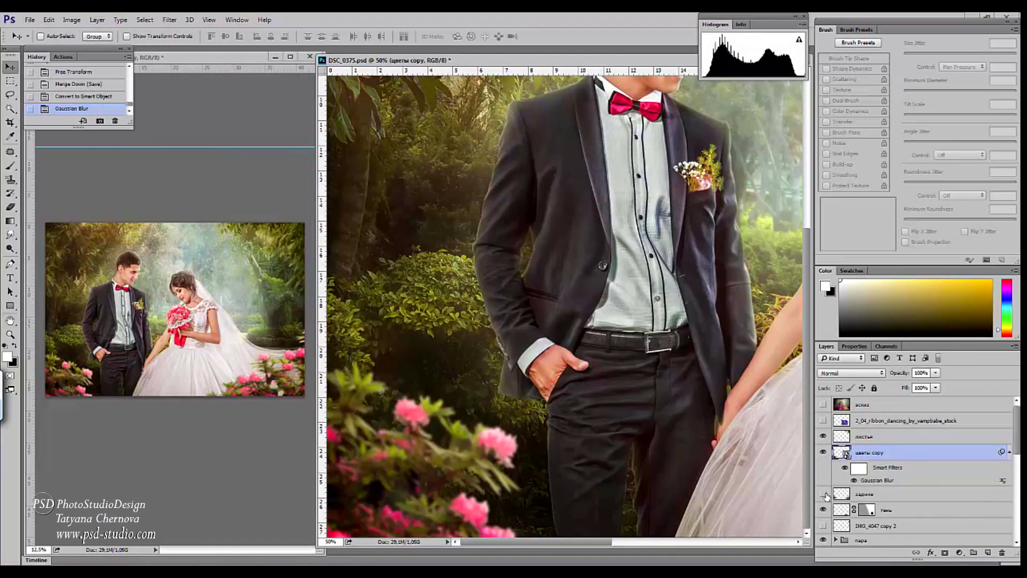
left_click(824, 493)
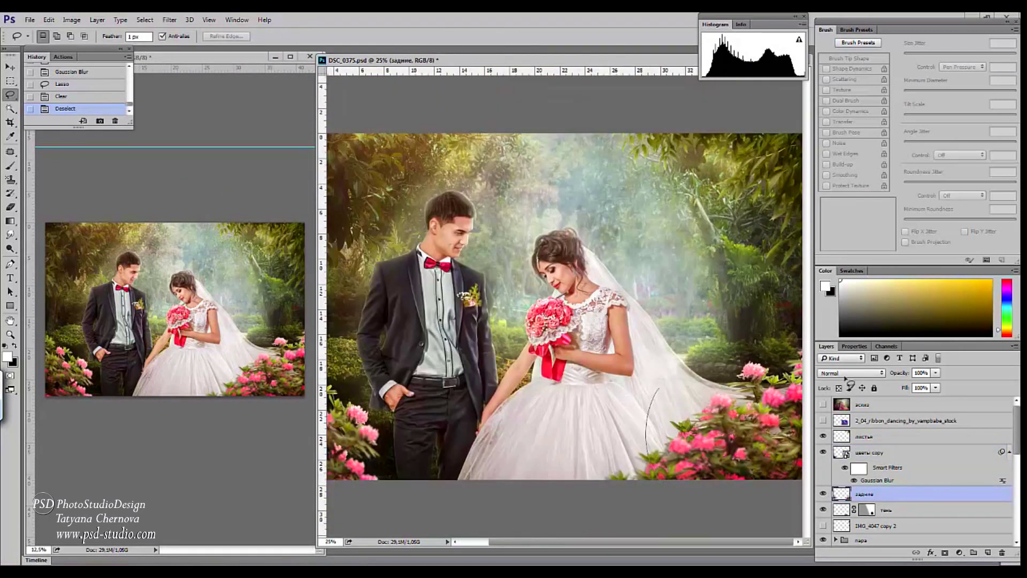
Lasso the flower bush beside the veil on the задние layer and shift it slightly upward with Free Transform.
left_click_drag(658, 388, 655, 478)
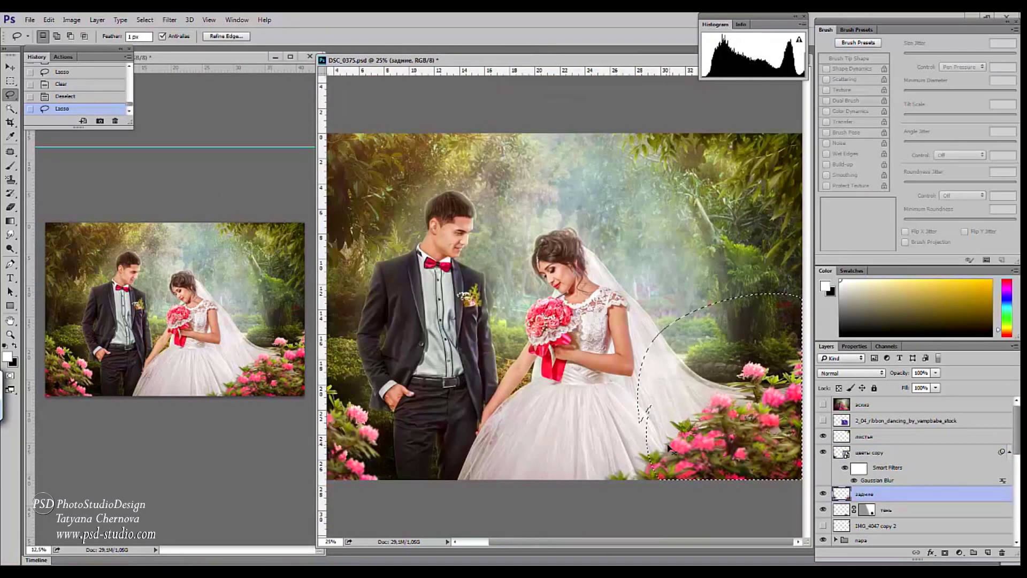
key("ctrl+t")
left_click_drag(771, 429, 772, 417)
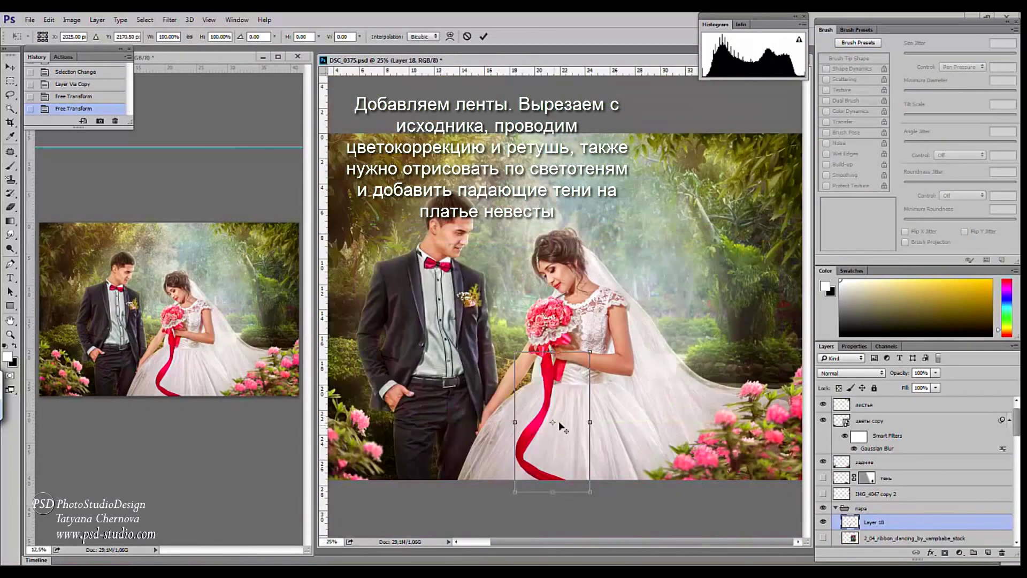
Transform the red ribbon below the bouquet and bend its loops with Liquify at brush size 305, density 23 and pressure 28.
right_click(558, 420)
left_click(564, 416)
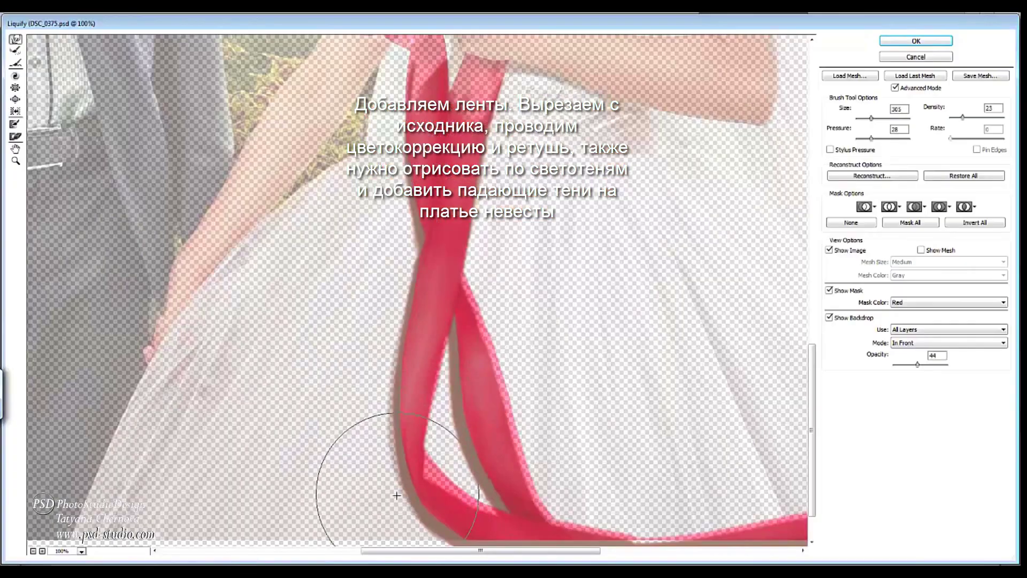
left_click_drag(396, 495, 412, 535)
scroll(412, 535, "down", 1)
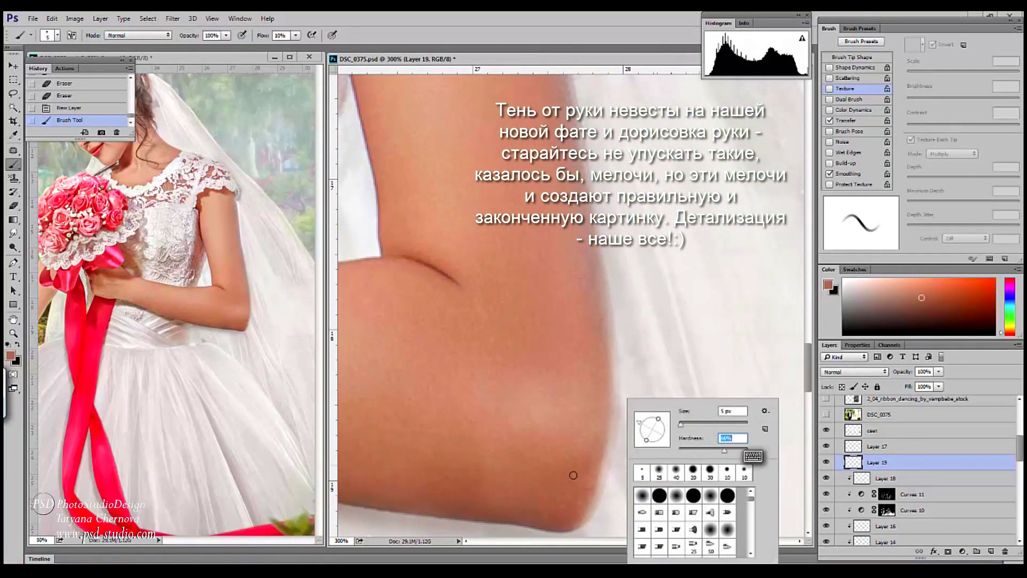
Redraw the outer edge of the bride's elbow on Layer 19 with a 5 px skin-toned brush at 10% flow.
left_click(586, 517)
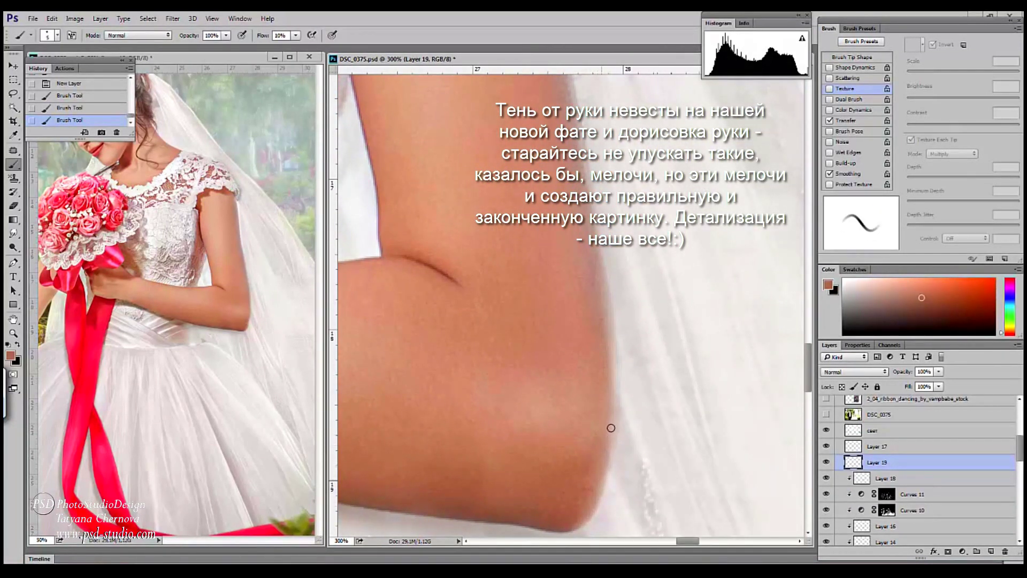
mouse_move(572, 527)
left_mouse_down()
mouse_move(611, 435)
mouse_move(614, 357)
left_mouse_up()
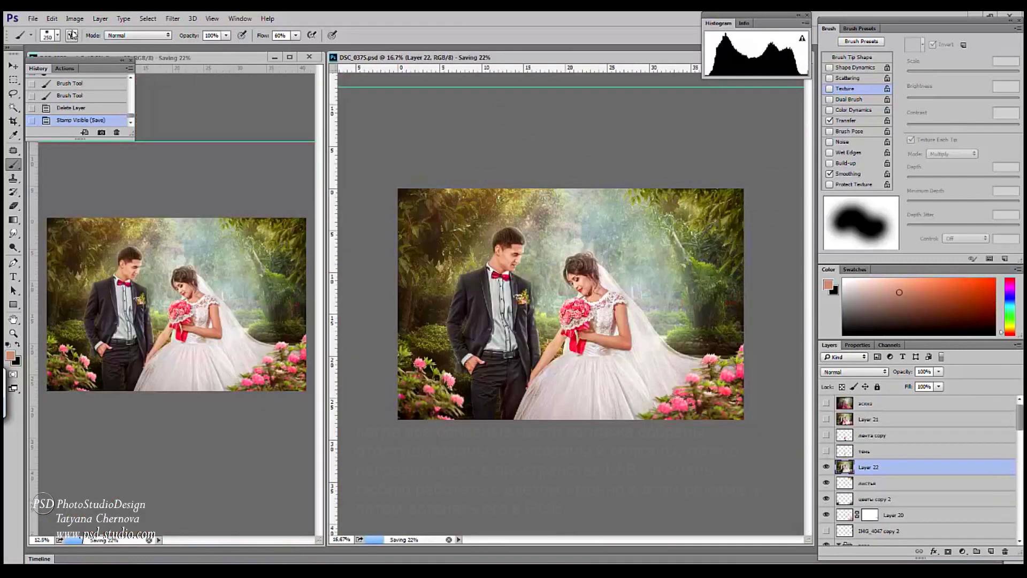
Convert the document to Lab Color while keeping the layers unmerged.
left_click(74, 18)
mouse_move(161, 30)
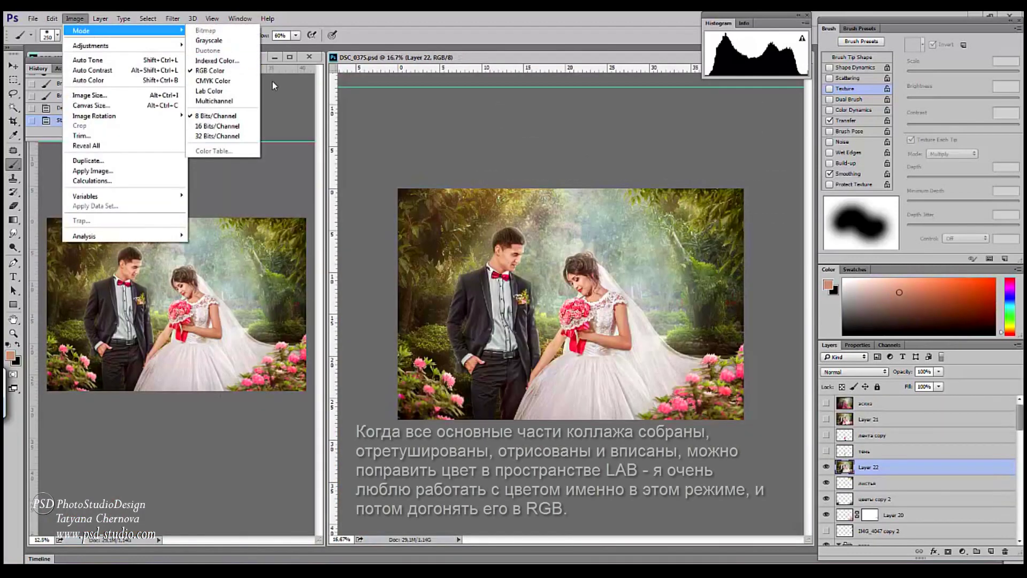
left_click(240, 93)
left_click(468, 223)
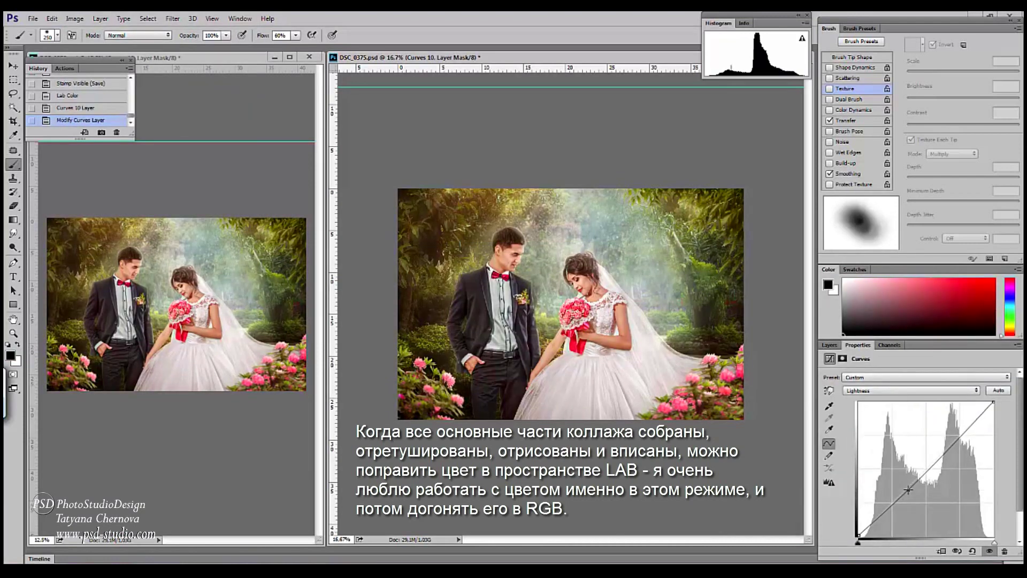
Steepen the a and b curves of the Curves 10 layer with inward endpoints, and mask the effect over both flower bushes.
key("alt+4")
left_click_drag(858, 535, 873, 535)
left_click_drag(994, 402, 978, 401)
left_click(976, 390)
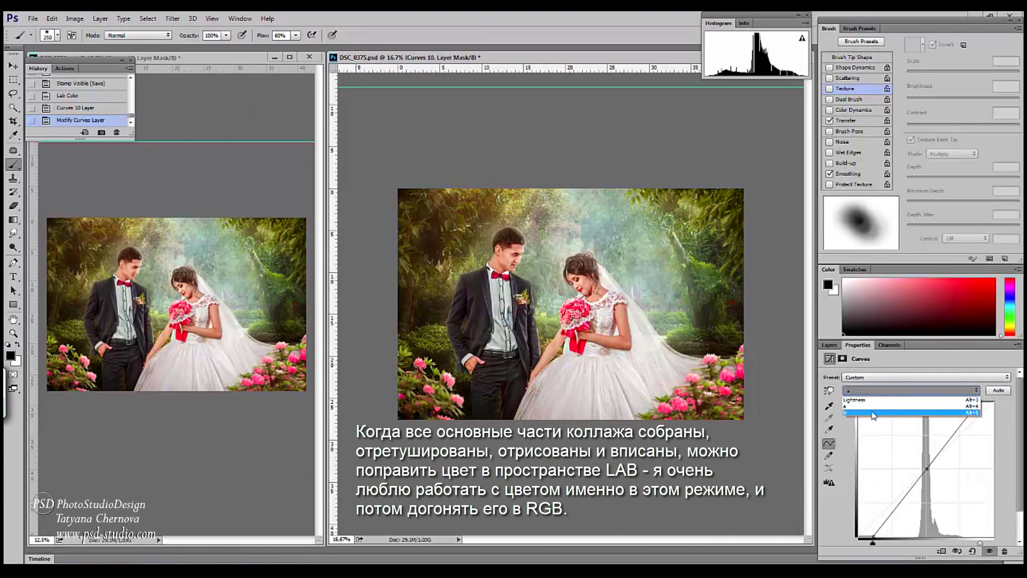
left_click(909, 418)
left_click(829, 345)
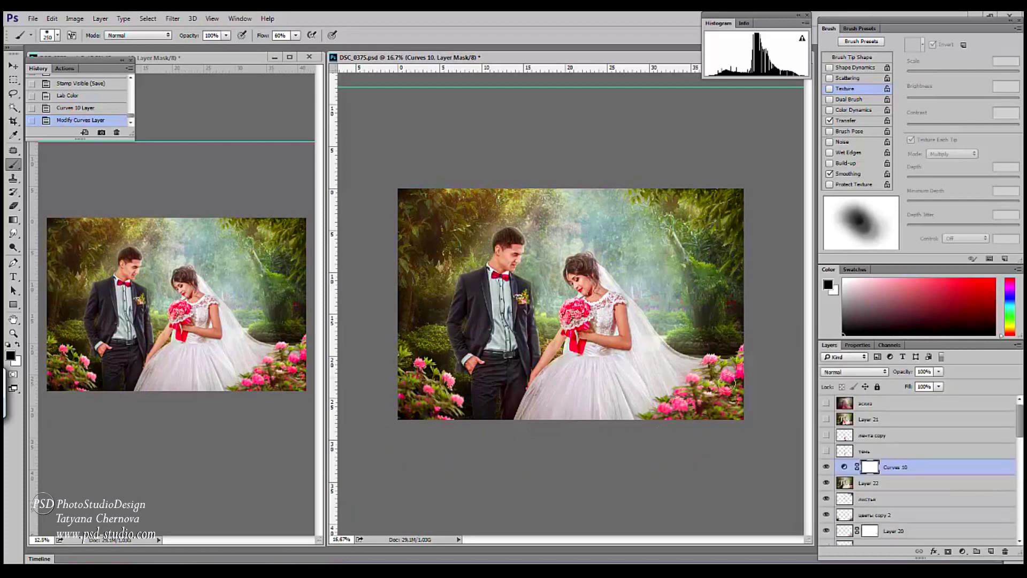
left_click_drag(669, 398, 692, 409)
mouse_move(465, 401)
left_mouse_down()
mouse_move(428, 387)
mouse_move(419, 363)
mouse_move(408, 377)
mouse_move(444, 407)
left_mouse_up()
Add a second Curves adjustment layer and slightly shift a midpoint of its curve.
left_click(963, 551)
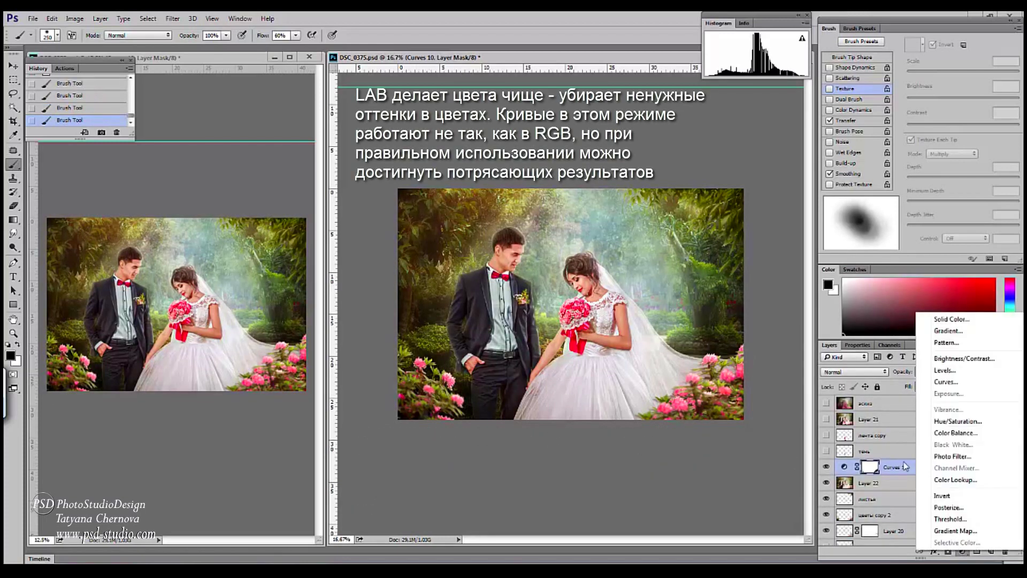
left_click(945, 381)
left_click_drag(919, 479, 919, 477)
left_click(829, 345)
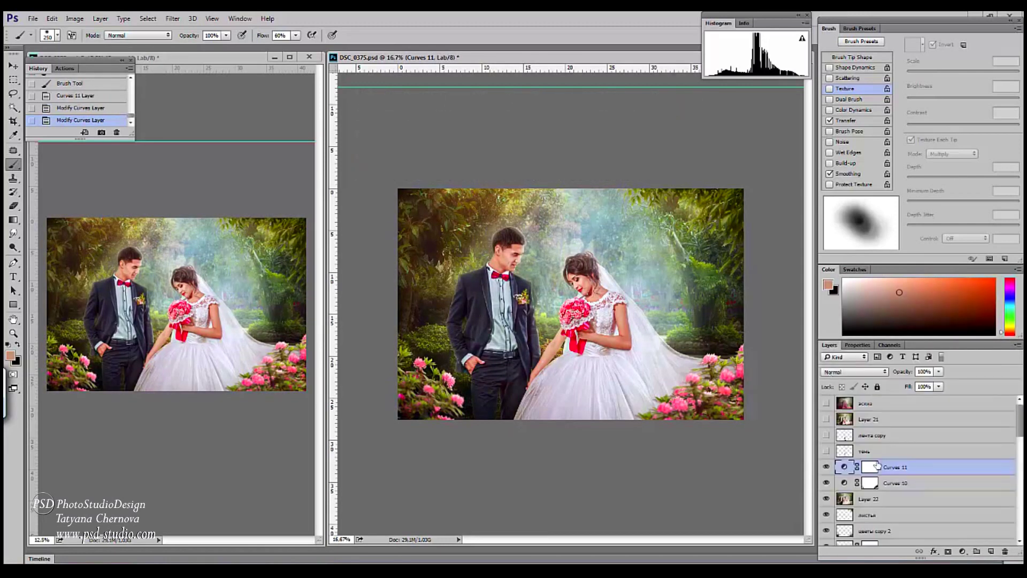
Add a third Curves adjustment layer and move the b channel's black endpoint inward for cooler, bluer tones.
left_click(962, 551)
left_click(944, 383)
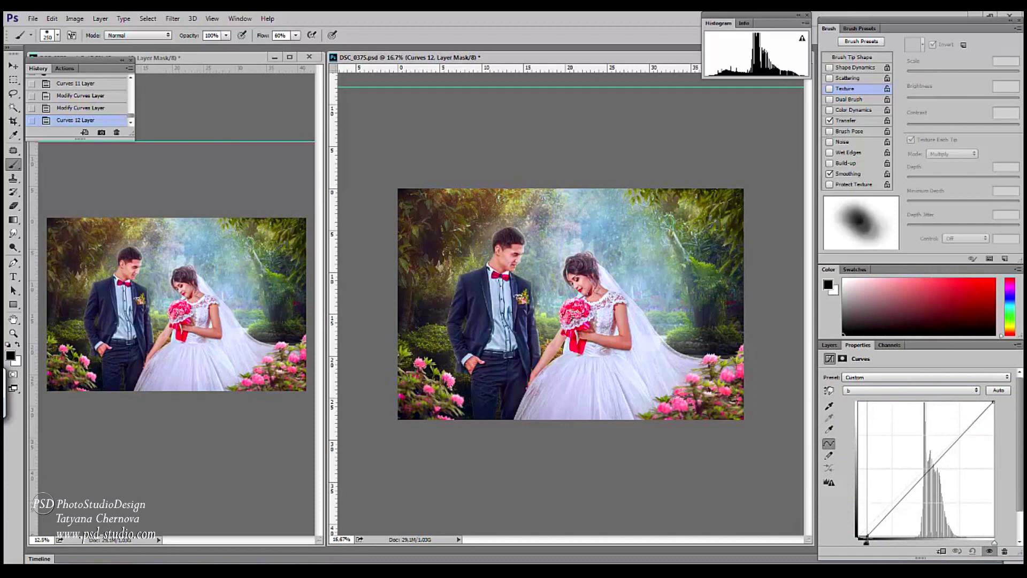
left_click_drag(866, 542, 867, 541)
left_click(829, 345)
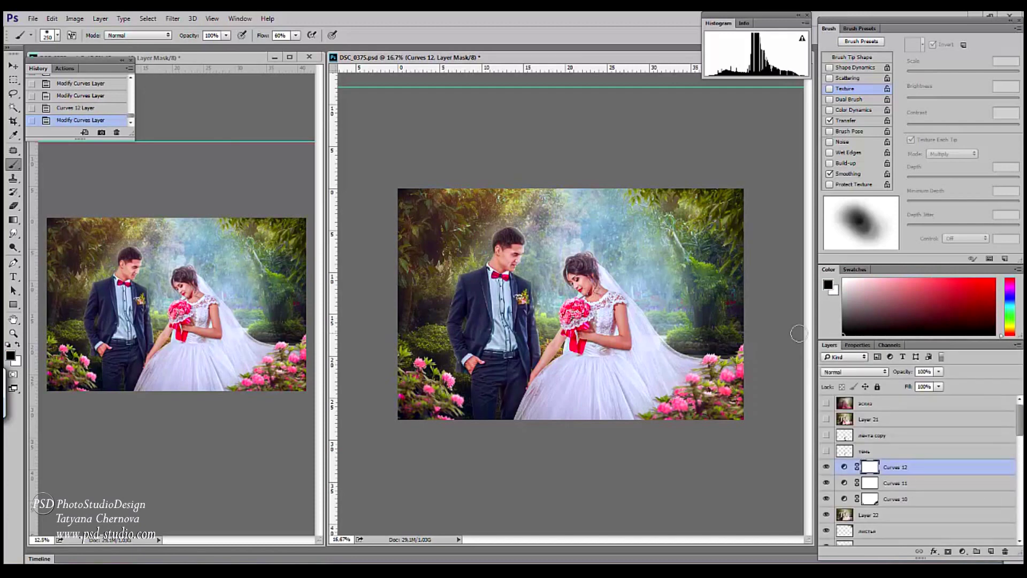
Limit the bluish Curves 12 effect to the groom's suit and shirt with an inverted, painted mask, and lower the layer's opacity.
key("ctrl+i")
key("ctrl+plus")
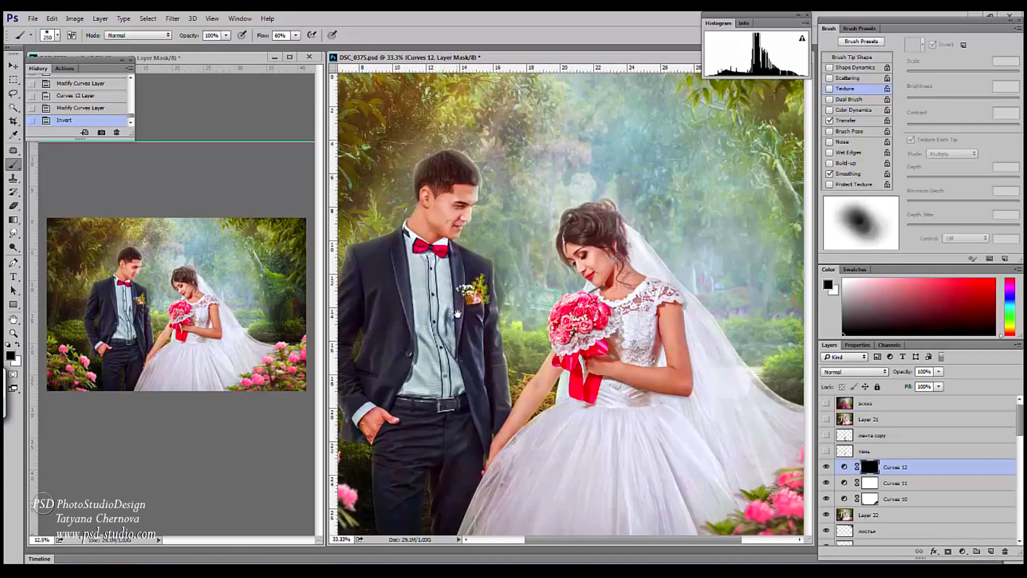
left_click_drag(457, 313, 538, 313)
key("x")
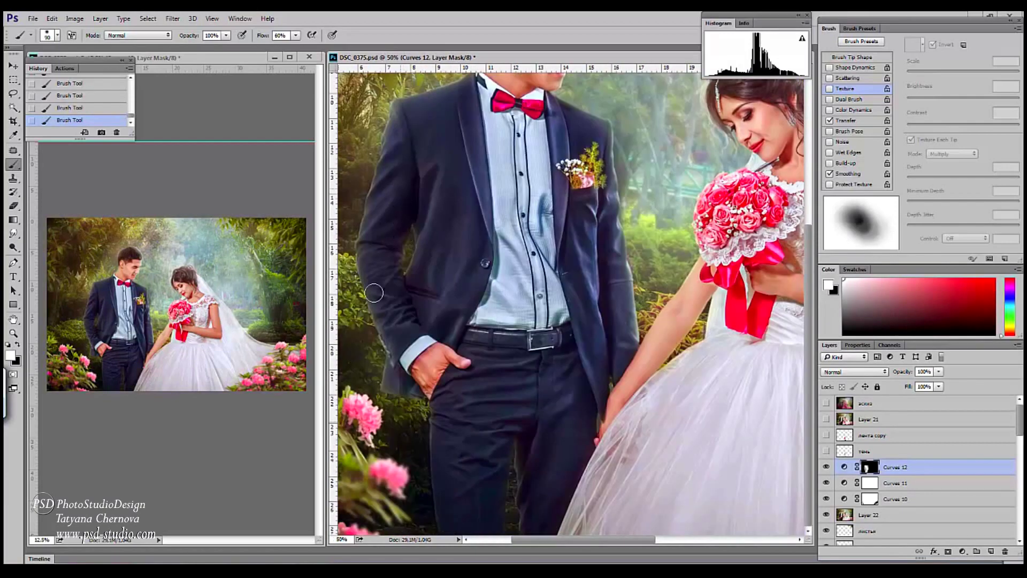
left_click_drag(939, 372, 939, 386)
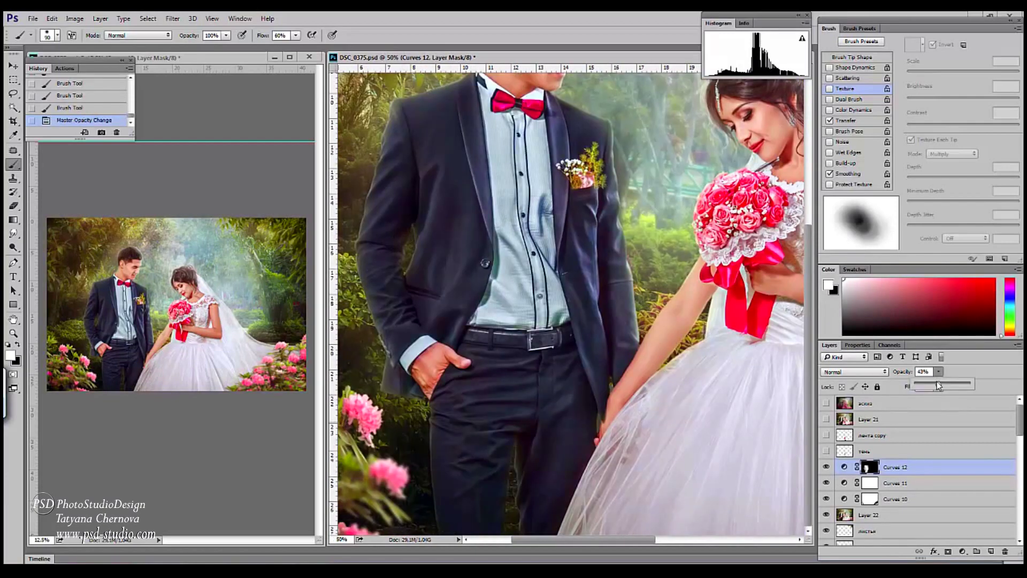
Add a warming Curves layer: raise the black and lower the white endpoint in channel a, and move b's white endpoint inward.
key("ctrl+minus")
key("ctrl+minus")
left_click(962, 551)
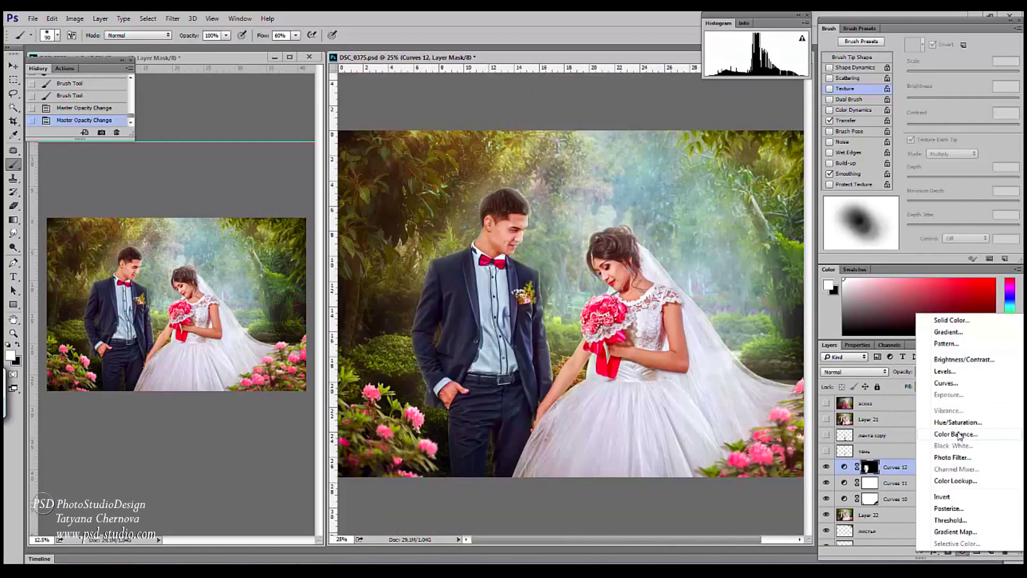
left_click(946, 382)
left_click_drag(858, 537, 860, 519)
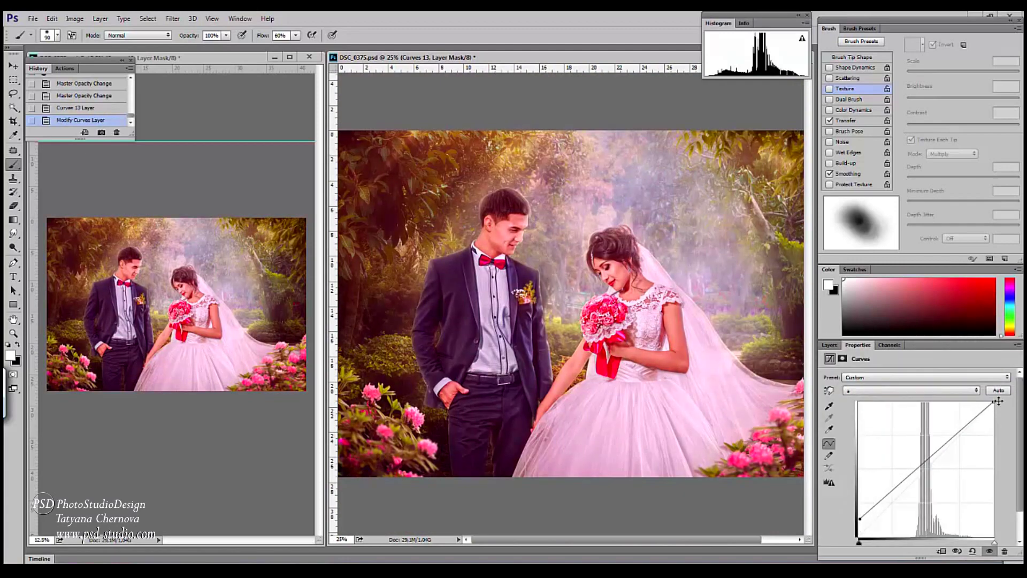
left_click_drag(993, 401, 993, 420)
left_click(877, 393)
left_click(845, 412)
left_click_drag(993, 402, 981, 402)
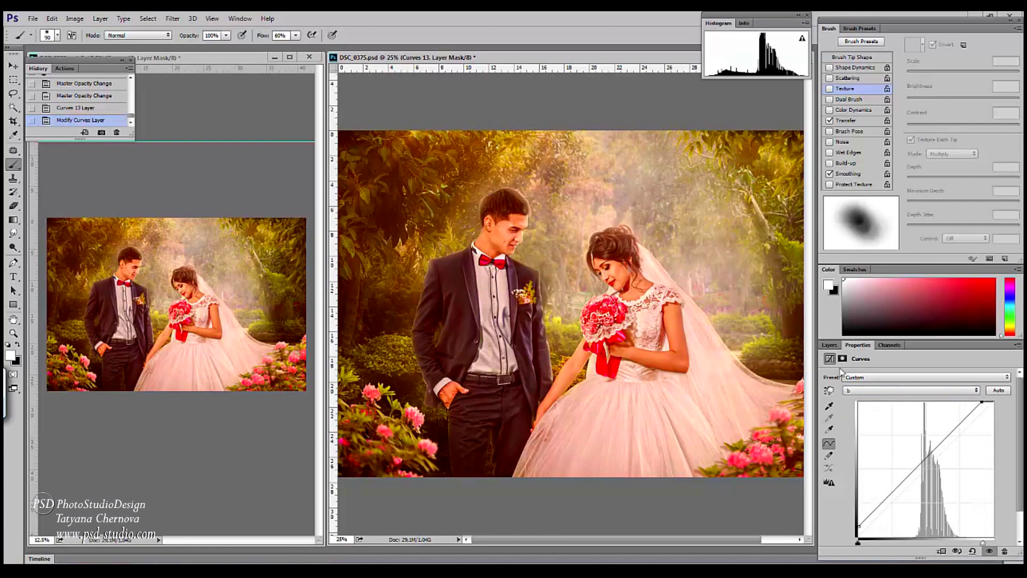
left_click(829, 345)
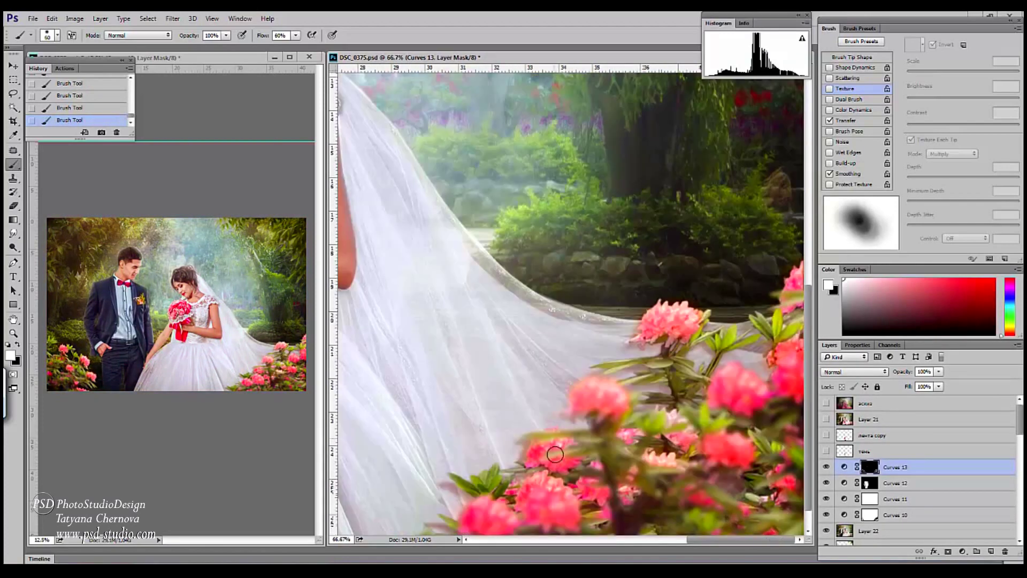
Add a Curves layer with a slightly darkened Lightness curve, and set it to Luminosity blending at 43% opacity.
key("ctrl+0")
key("x")
left_click(962, 552)
left_click(944, 384)
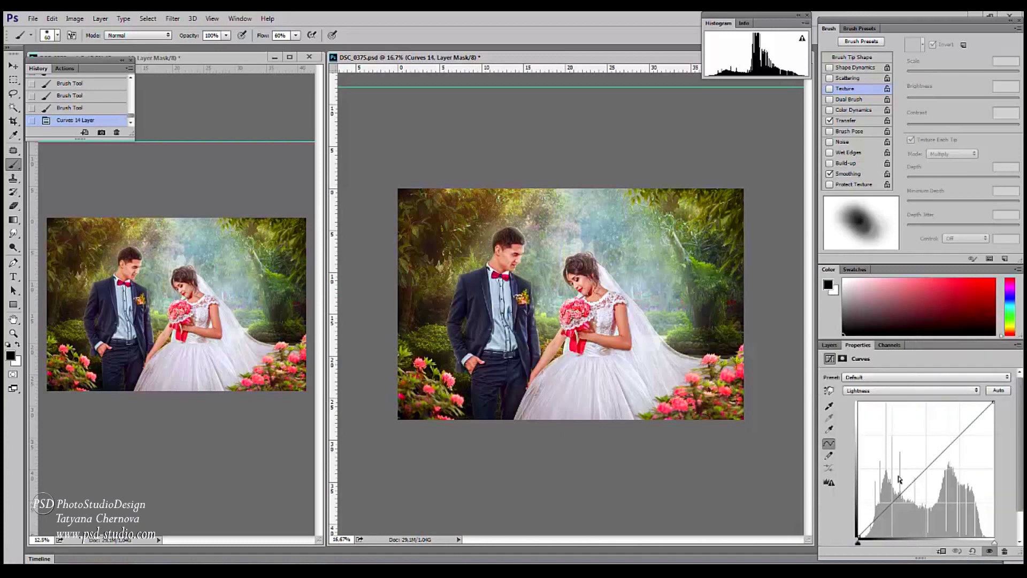
left_click_drag(899, 479, 914, 484)
key("F7")
key("shift+alt+y")
key("4")
key("3")
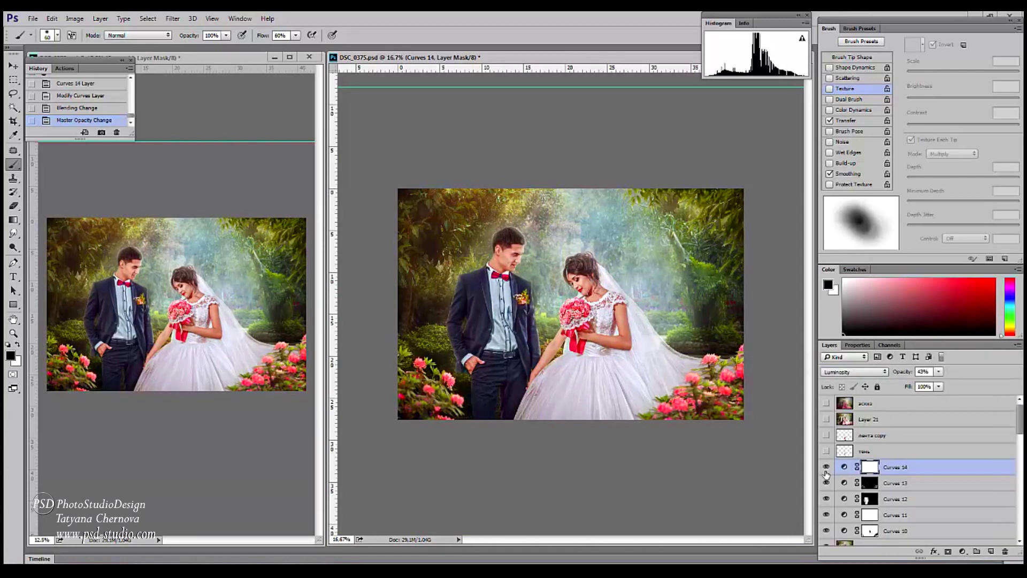
Stamp all visible layers into a new layer and convert the document back to RGB Color.
key("ctrl+shift+alt+e")
left_click(74, 18)
mouse_move(85, 30)
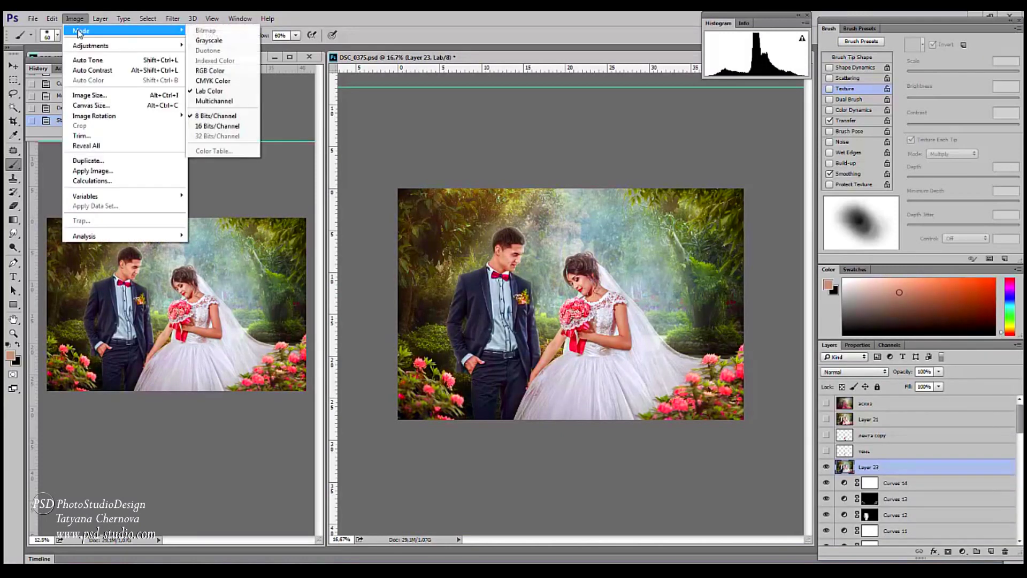
left_click(212, 71)
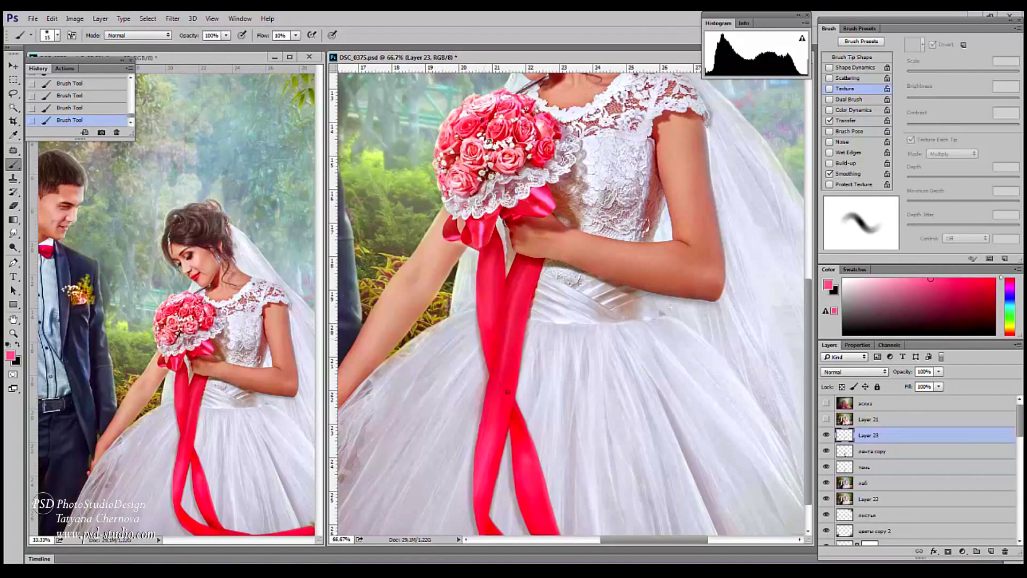
Paint pink tones along the red ribbon on Layer 23 with a 15 px brush at 10% flow.
left_click_drag(522, 441, 474, 399)
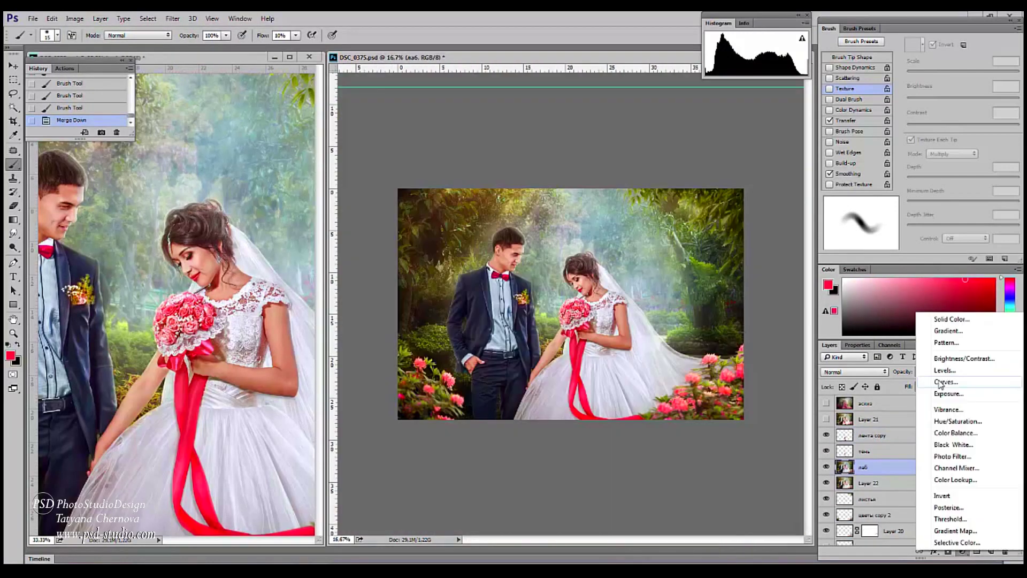
Add a Curves layer above лаб and soften its contrast by raising the black endpoint and lowering the white endpoint.
left_click(942, 384)
left_click_drag(857, 537, 857, 525)
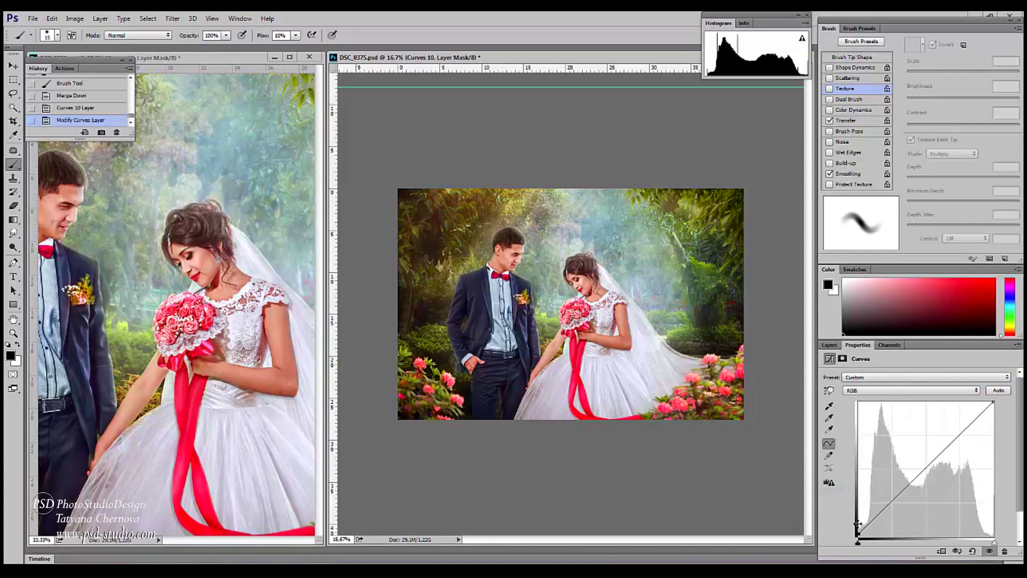
left_click_drag(993, 403, 995, 409)
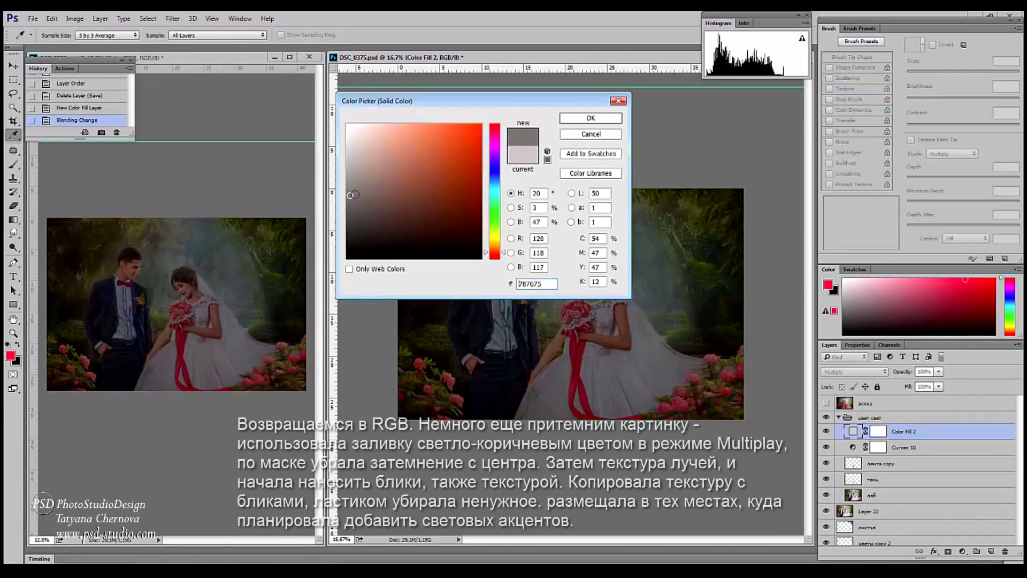
Recolor the Multiply fill layer Color Fill 2 to a greyish brown at 61% opacity, and inspect its effect and mask.
left_click_drag(375, 195, 383, 197)
left_click(591, 118)
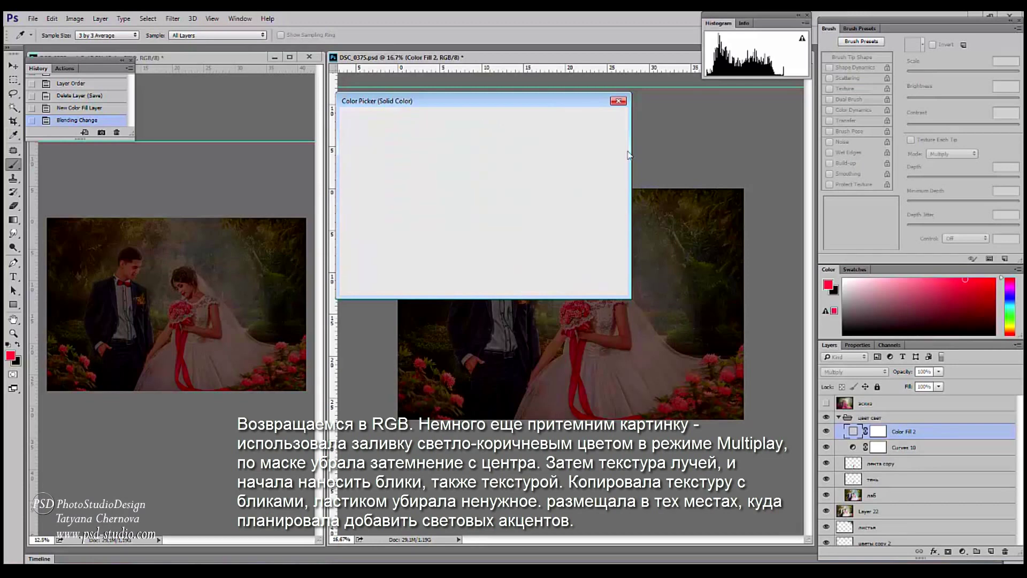
left_click(938, 372)
left_click_drag(939, 384, 917, 386)
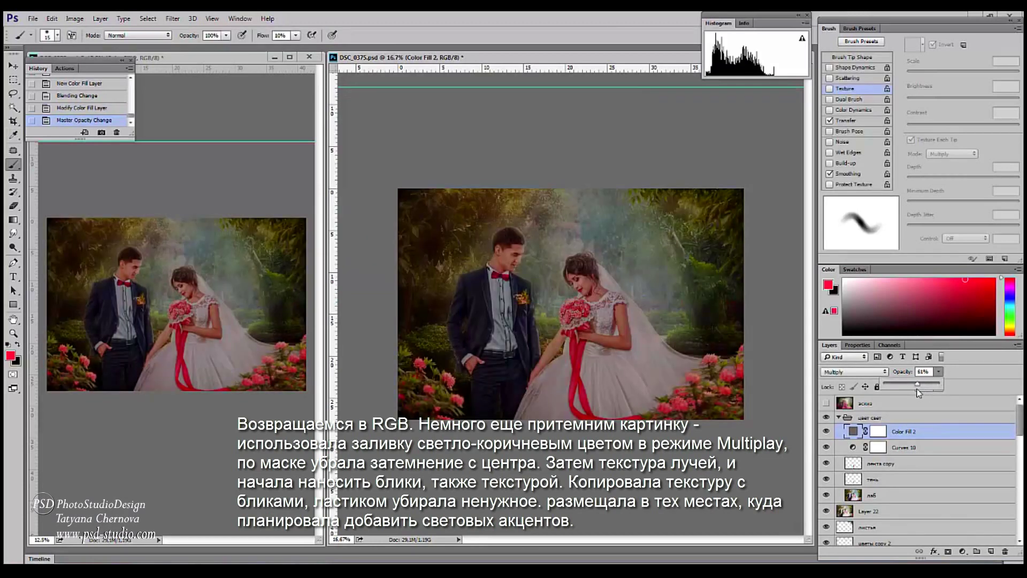
left_click(826, 431)
left_click(826, 431)
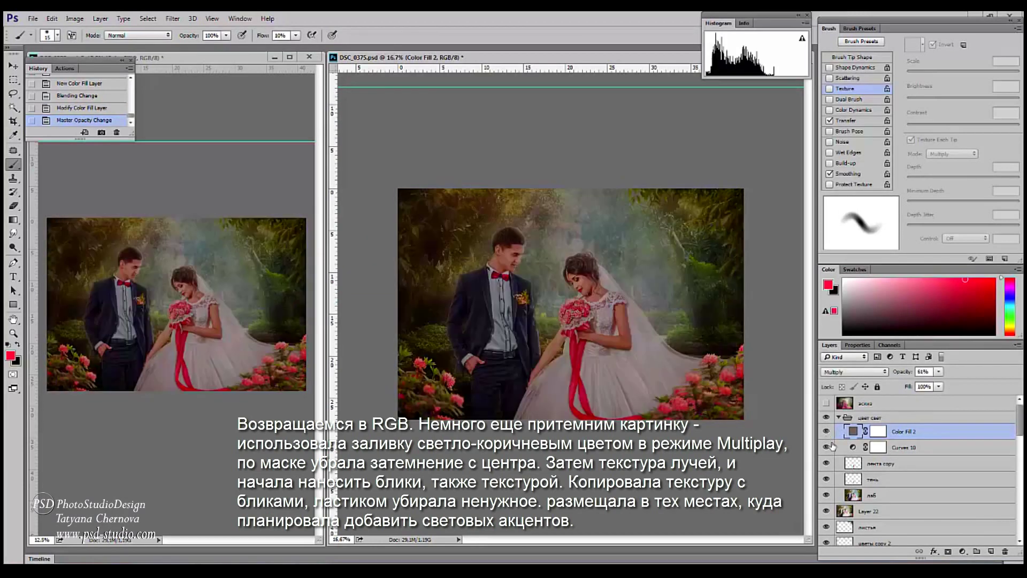
left_click(879, 431, "alt")
left_click(879, 432, "alt")
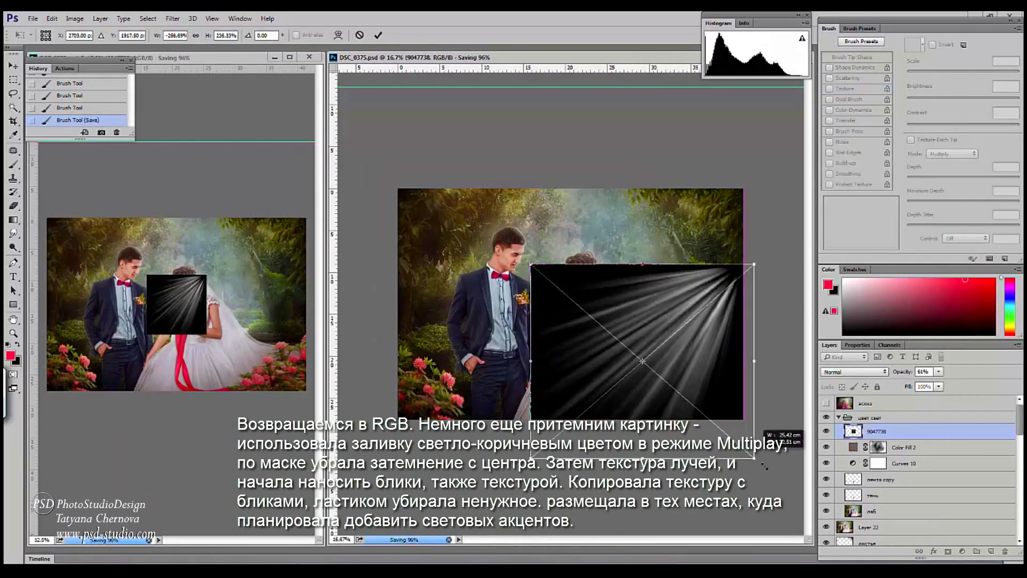
Fit the enlarged 9047738 light-ray texture over the garden and soften it with a 4-pixel Gaussian Blur.
left_click_drag(786, 299, 730, 327)
left_click(172, 18)
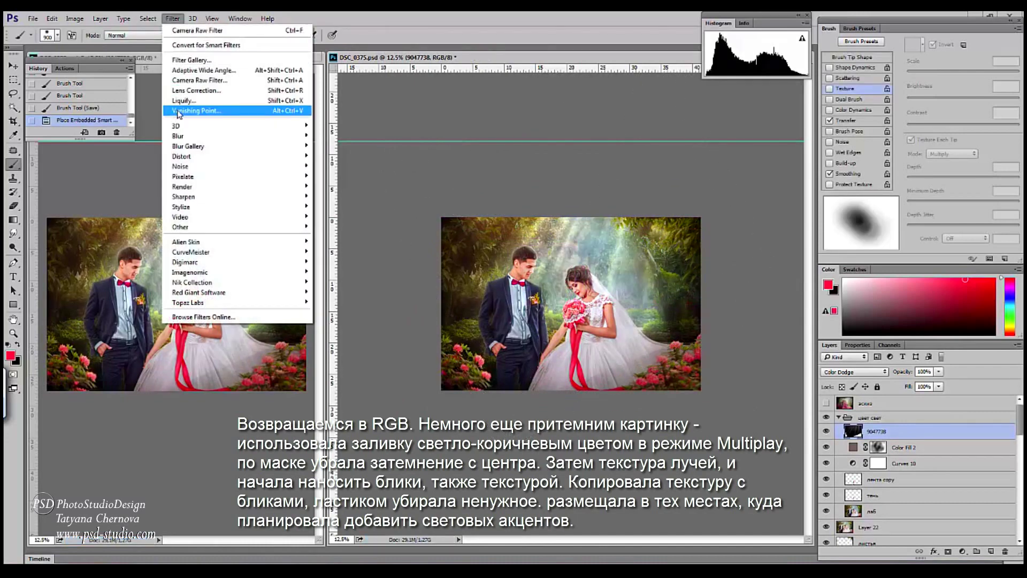
mouse_move(177, 136)
left_click(131, 176)
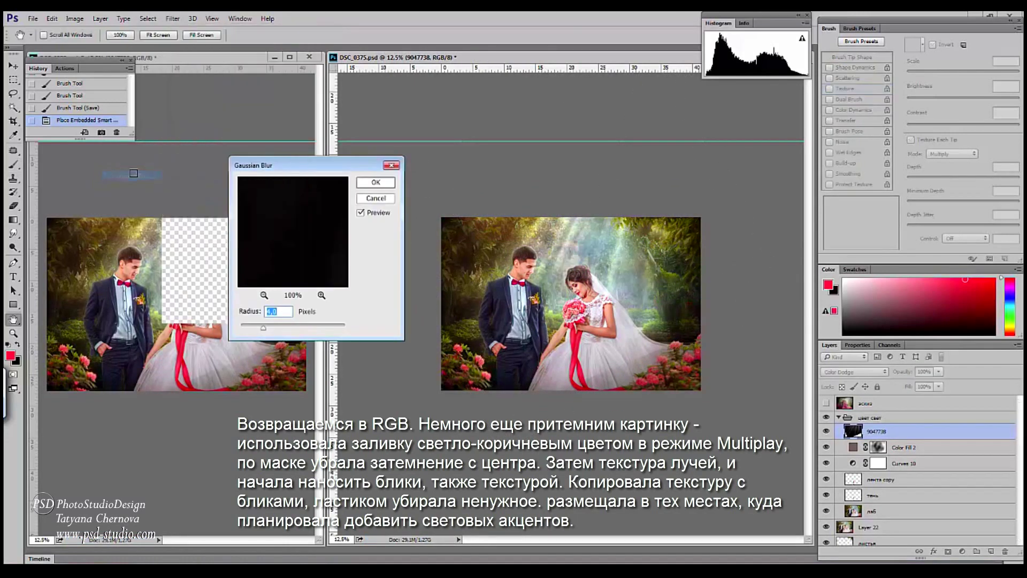
key("Return")
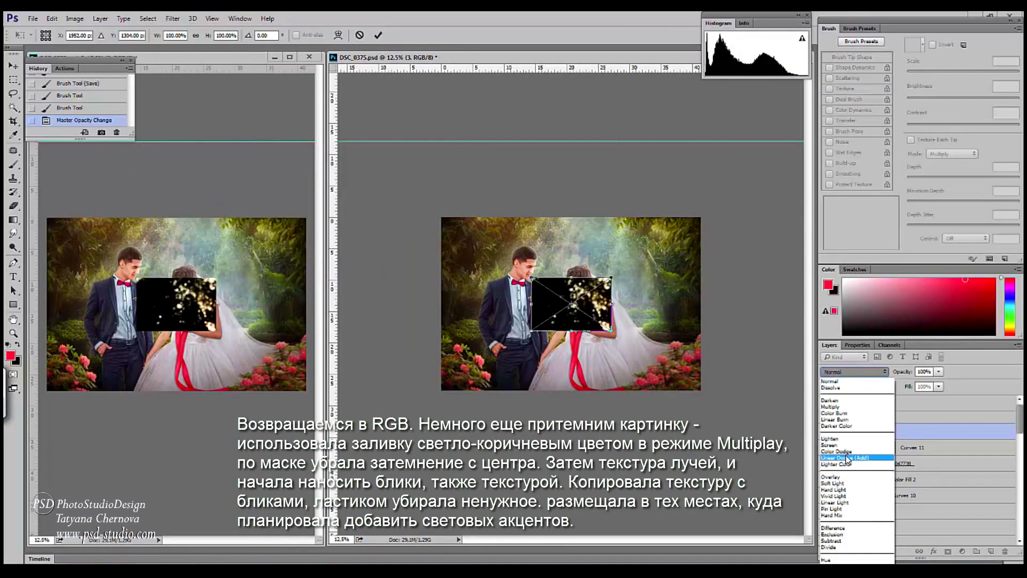
Set the bokeh texture to Color Dodge, reduce its fill to 32%, and move it to the photo's upper-right corner.
left_click(836, 451)
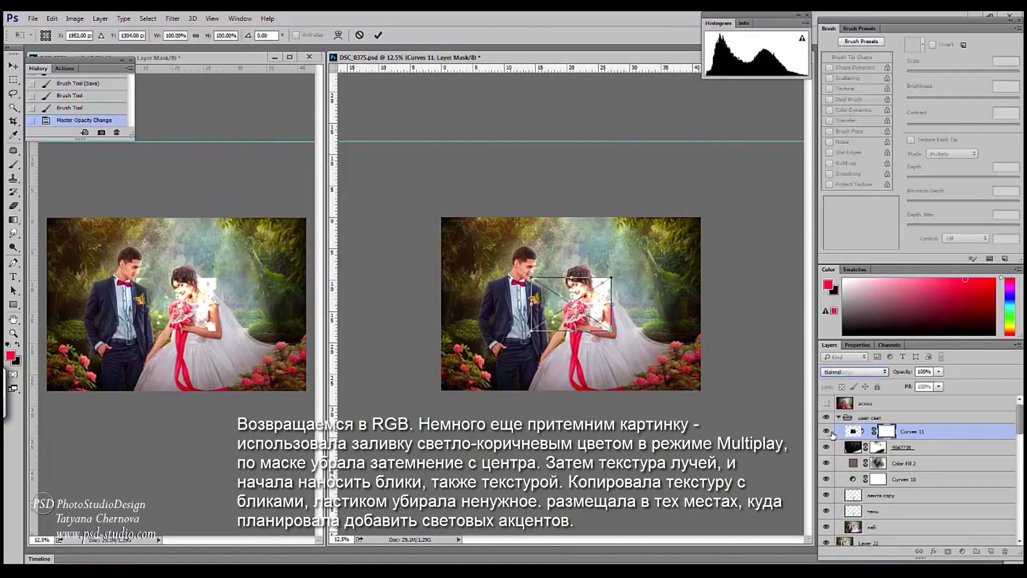
left_click(939, 371)
left_click_drag(926, 383, 908, 383)
left_click_drag(600, 309, 722, 222)
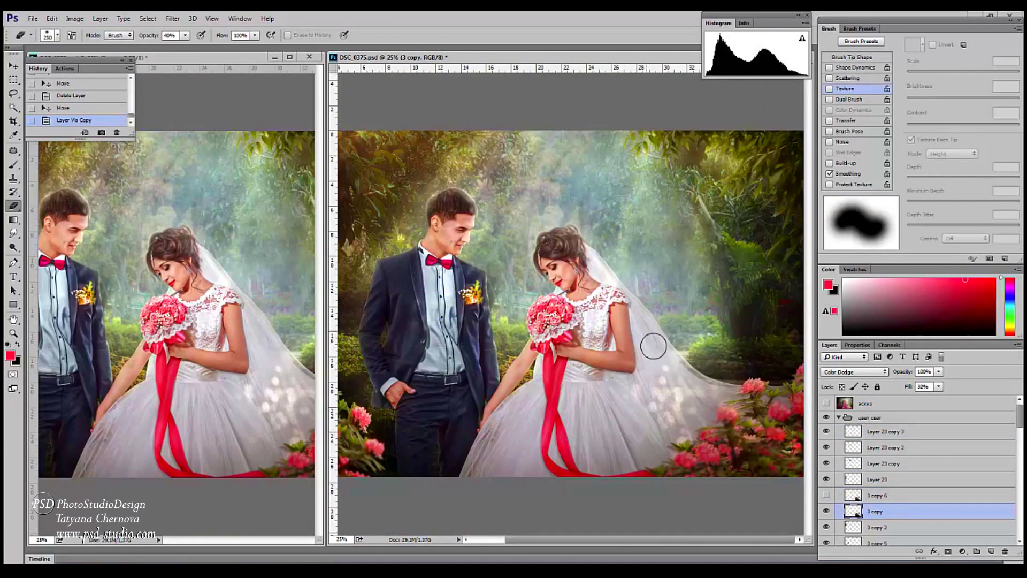
Erase excess bokeh over the veil beside the bride's arm on 3 copy with a 250 px eraser at 40% opacity.
left_click_drag(653, 344, 631, 344)
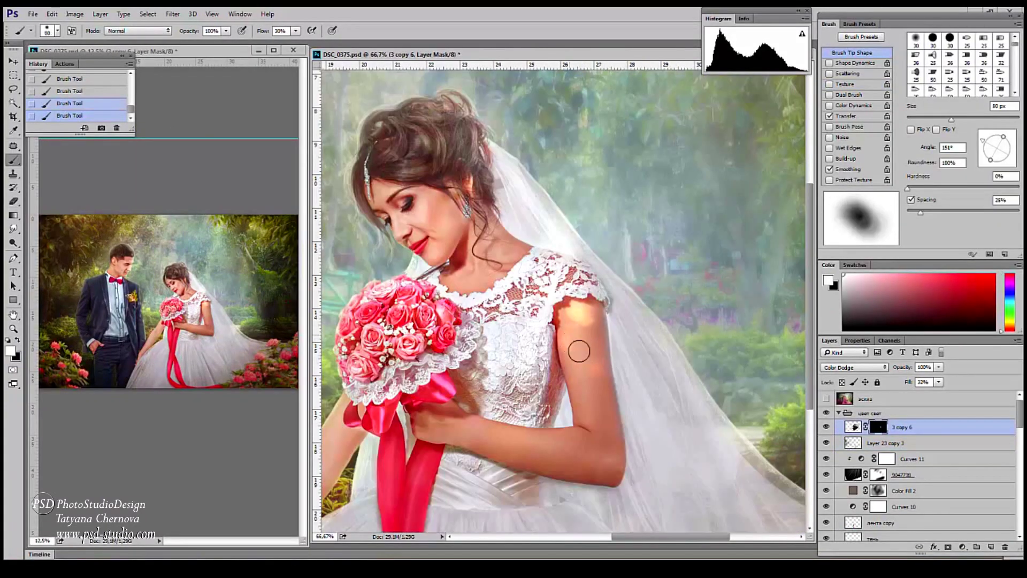
Move the duplicated light-highlight layers onto the bride's forearm near the elbow and onto her face.
key("x")
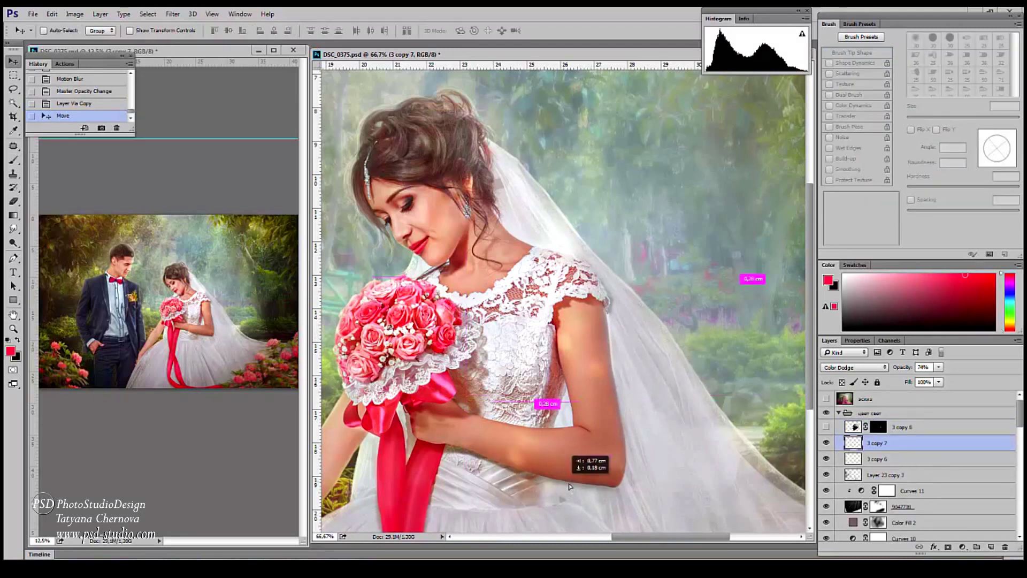
left_click_drag(555, 456, 597, 492)
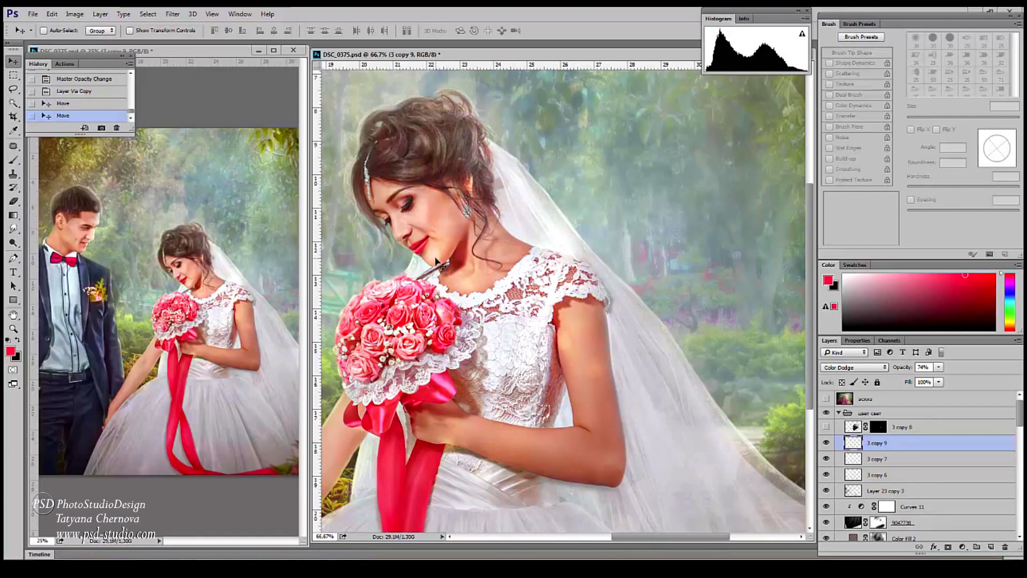
mouse_move(436, 260)
left_mouse_down()
mouse_move(423, 206)
mouse_move(428, 227)
left_mouse_up()
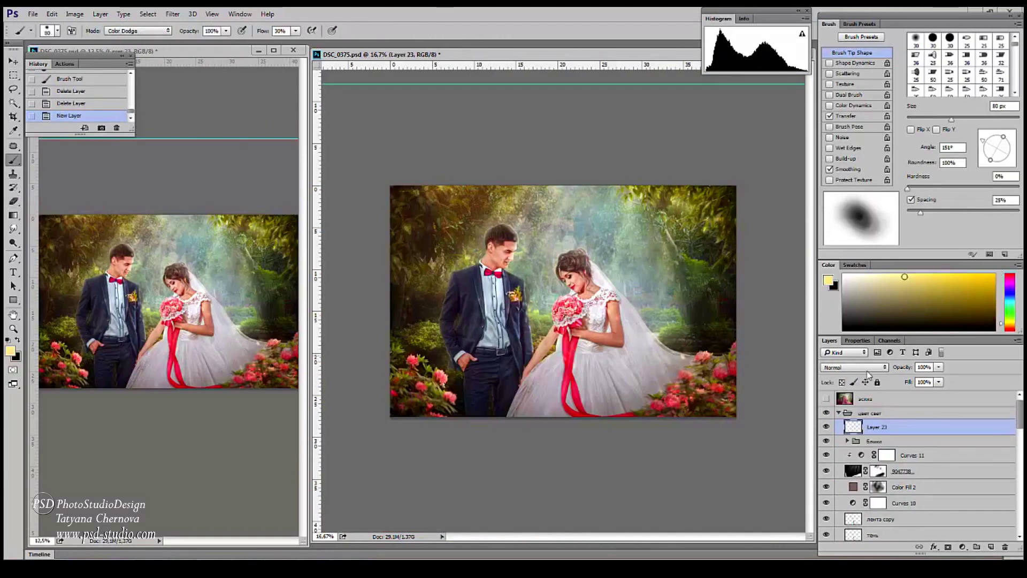
Set Layer 23 to Overlay blending and fill it with 50% Gray in Normal mode at 100% opacity.
left_click(854, 367)
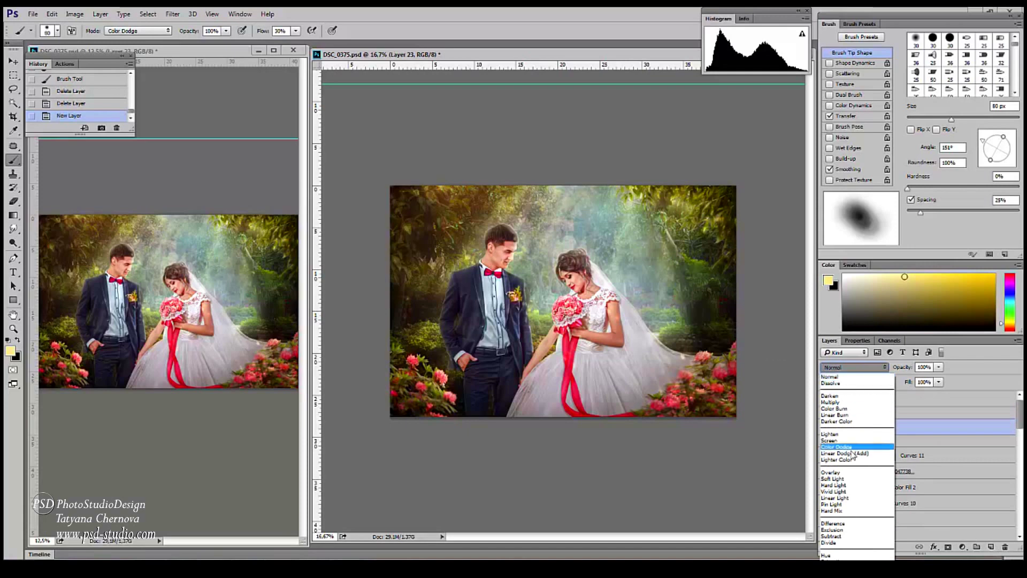
left_click(831, 472)
left_click(52, 14)
left_click(69, 166)
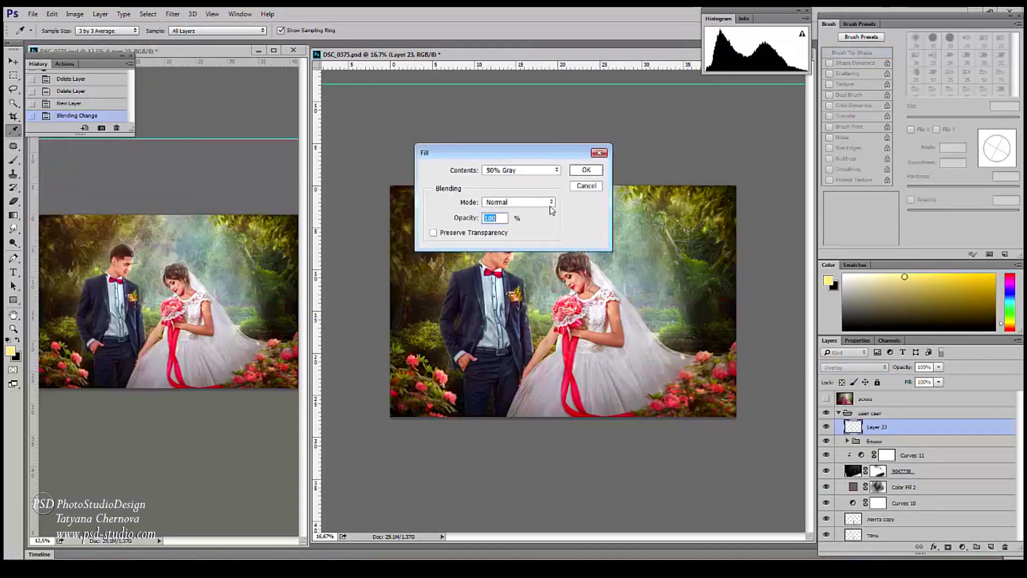
left_click(586, 170)
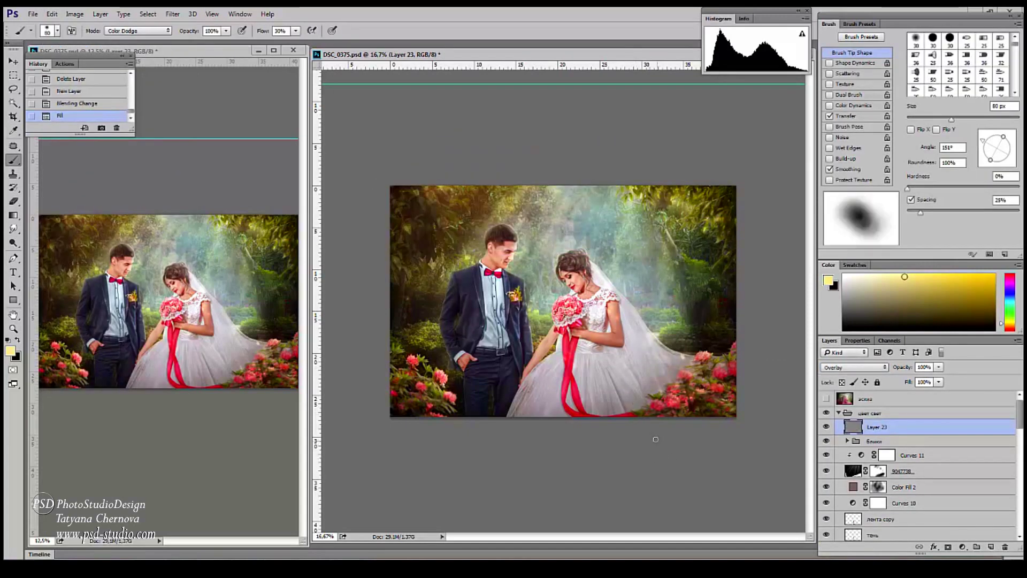
Lighten the greenery beside the bride's veil on Layer 23 with a 45 px sampled-yellow brush in Overlay mode at 10% flow.
left_click(138, 30)
left_click(152, 168)
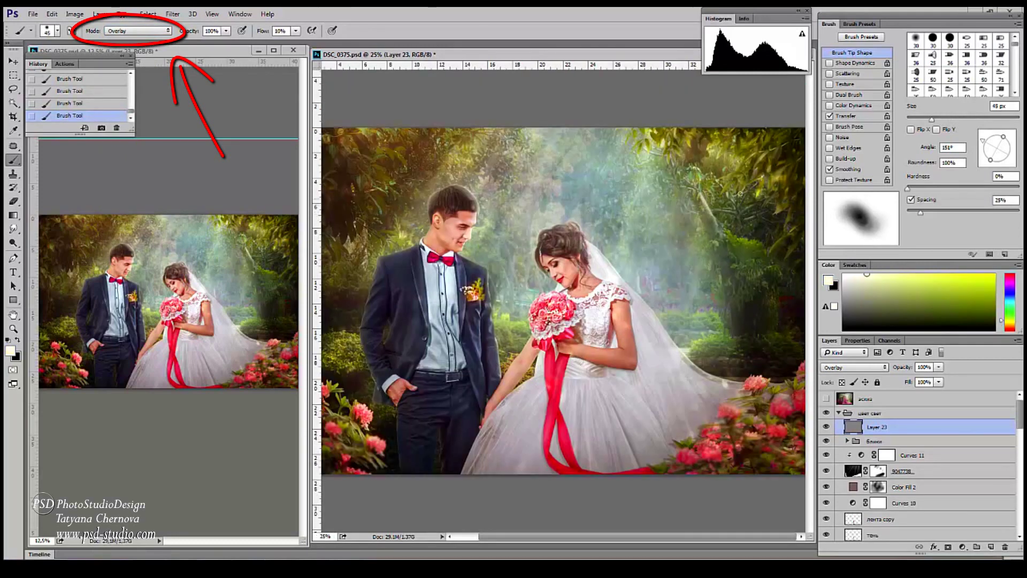
left_click(742, 158, "alt")
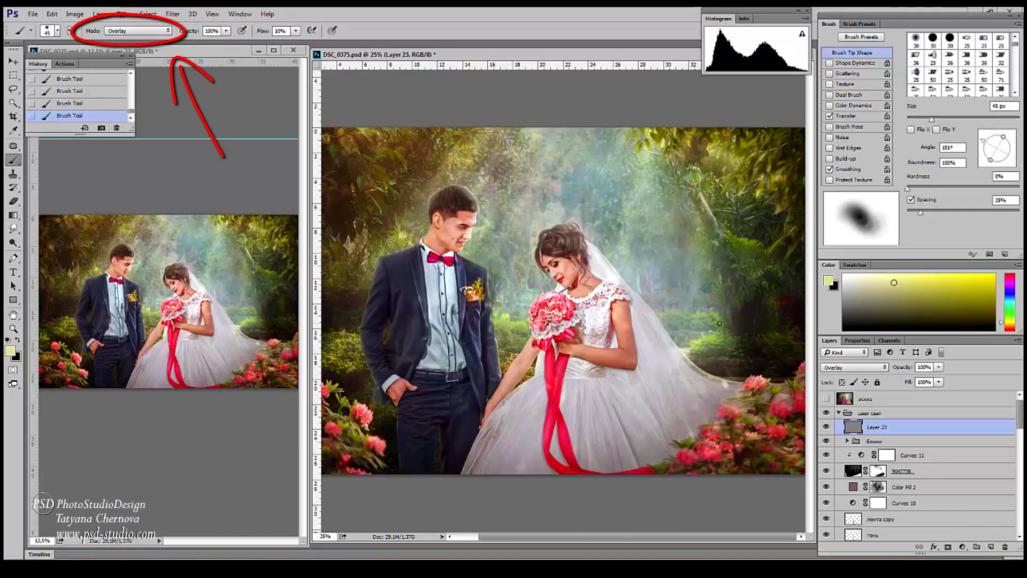
left_click_drag(695, 360, 731, 360)
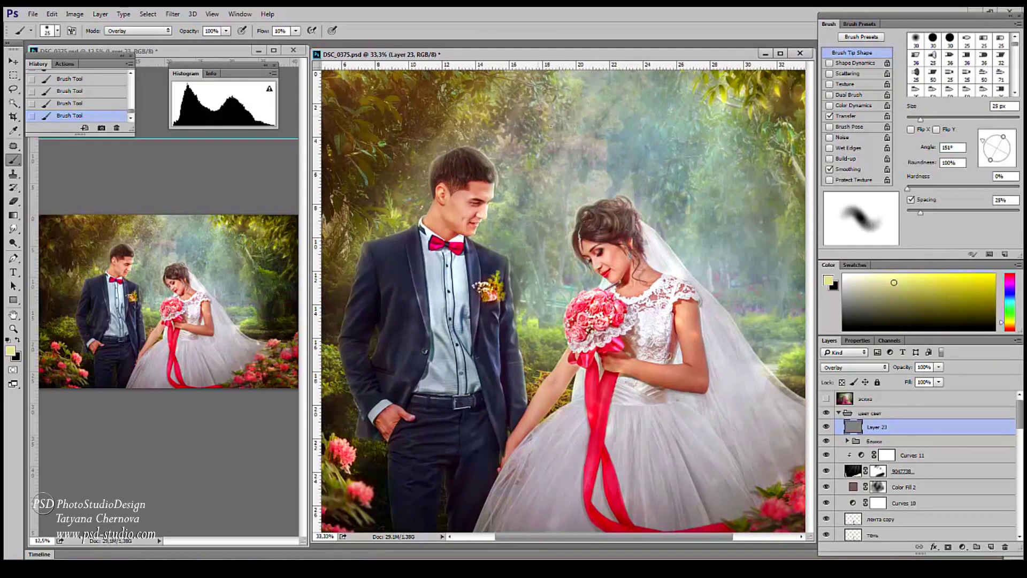
Brighten the leaves, trunks and shrubs around and behind the groom with a 35 px Overlay brush on Layer 23.
key("bracketright")
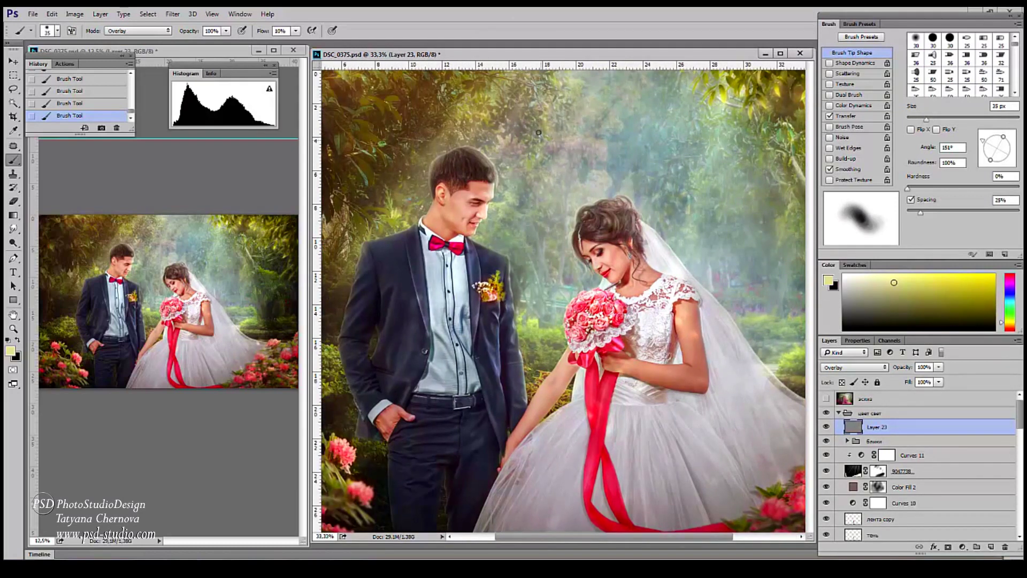
left_click_drag(543, 90, 622, 91)
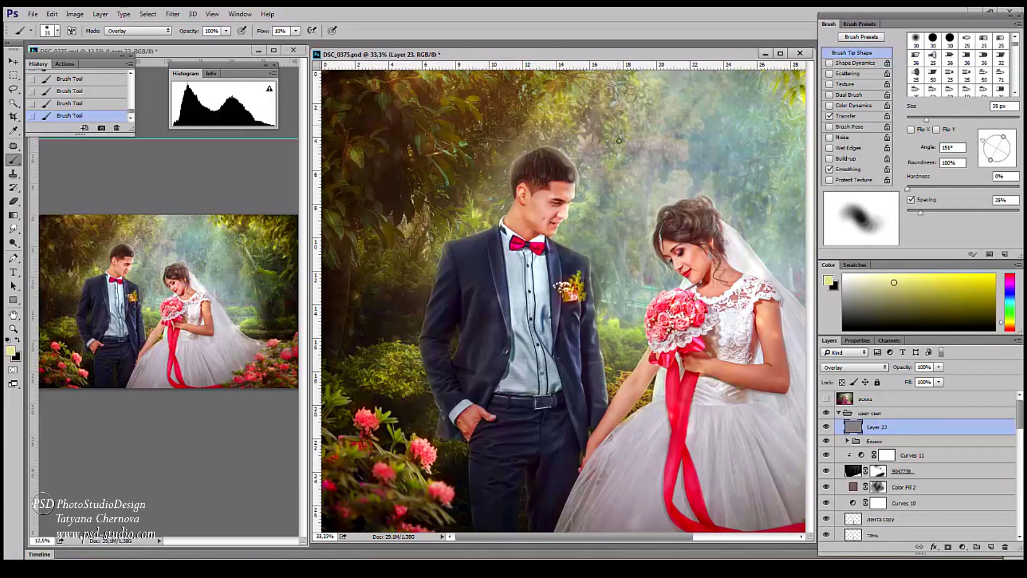
mouse_move(465, 193)
left_mouse_down()
mouse_move(481, 153)
mouse_move(550, 97)
left_mouse_up()
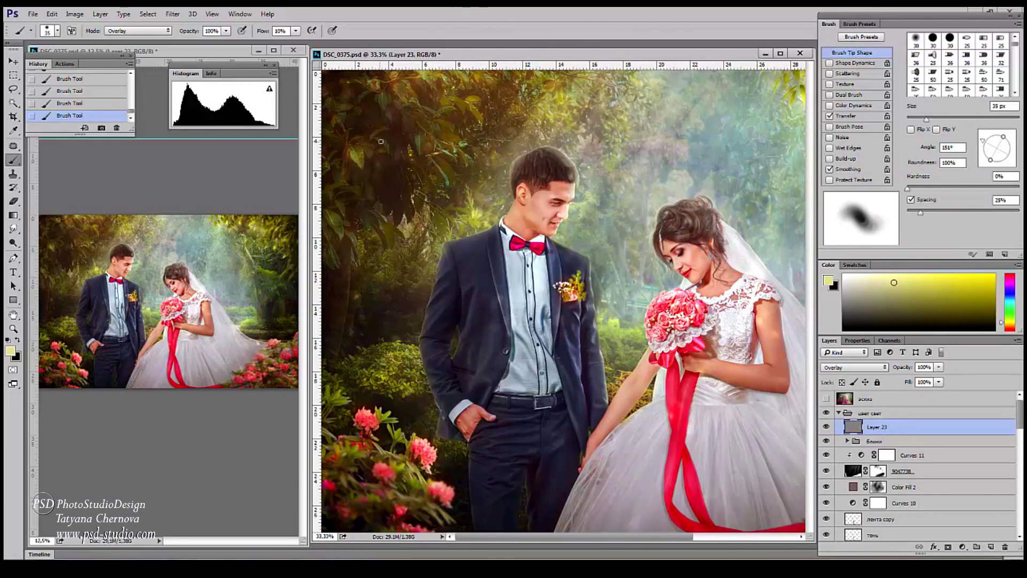
left_click_drag(348, 305, 353, 256)
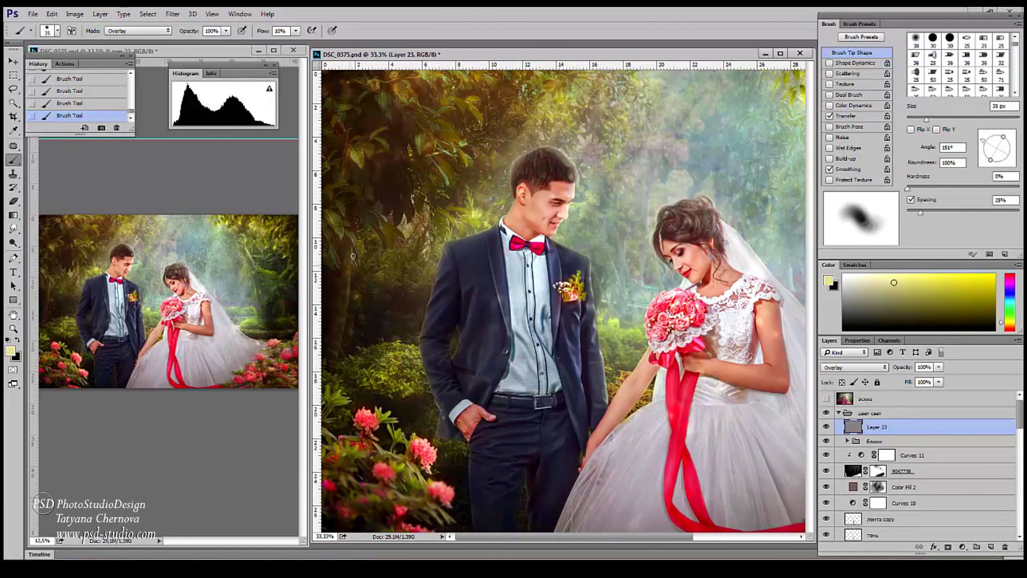
left_click_drag(352, 324, 356, 363)
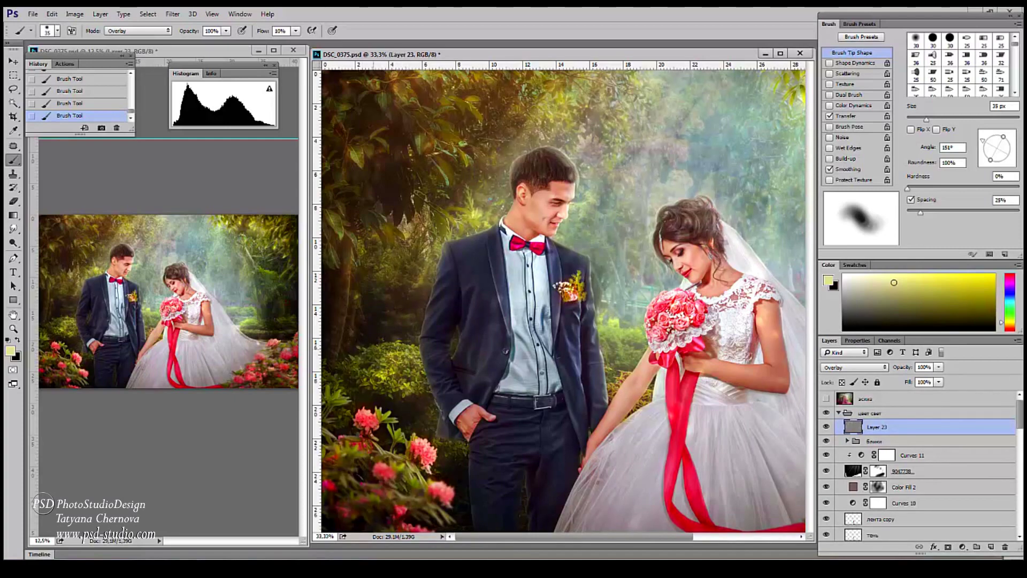
Reduce the brush to 300 px, sample the gray fill with Layer 23 in Normal mode, and restore its Overlay blending.
key("ctrl+minus")
key("ctrl+minus")
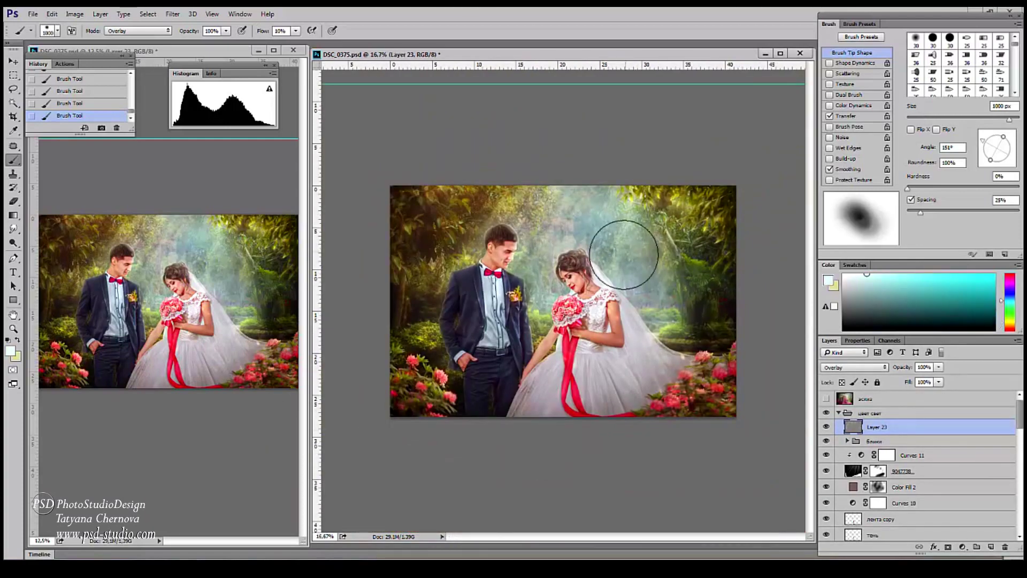
key("bracketleft")
key("bracketleft")
key("bracketleft")
key("bracketleft")
key("bracketleft")
key("bracketleft")
key("bracketleft")
left_click(854, 367)
left_click(829, 377)
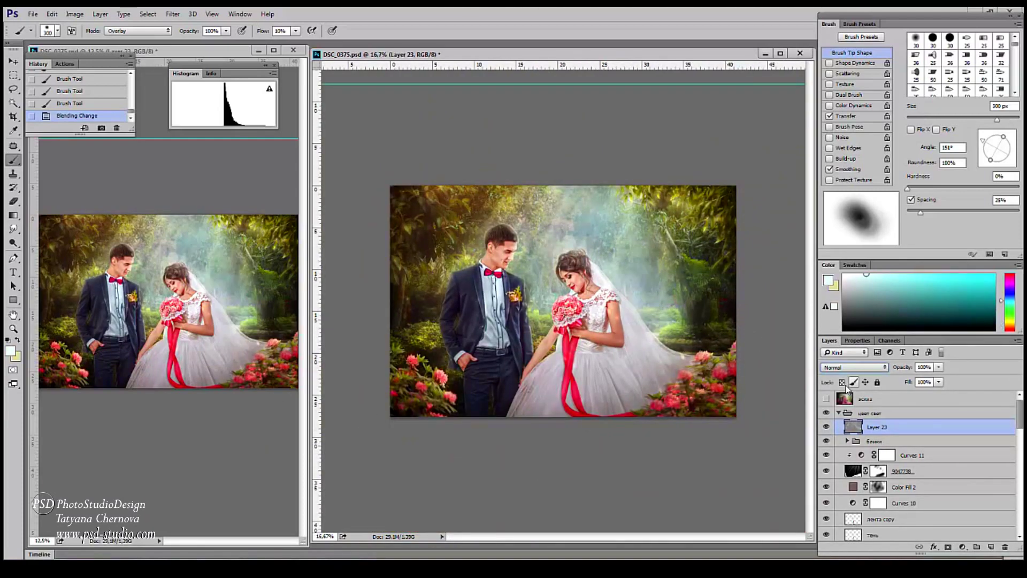
left_click(854, 367)
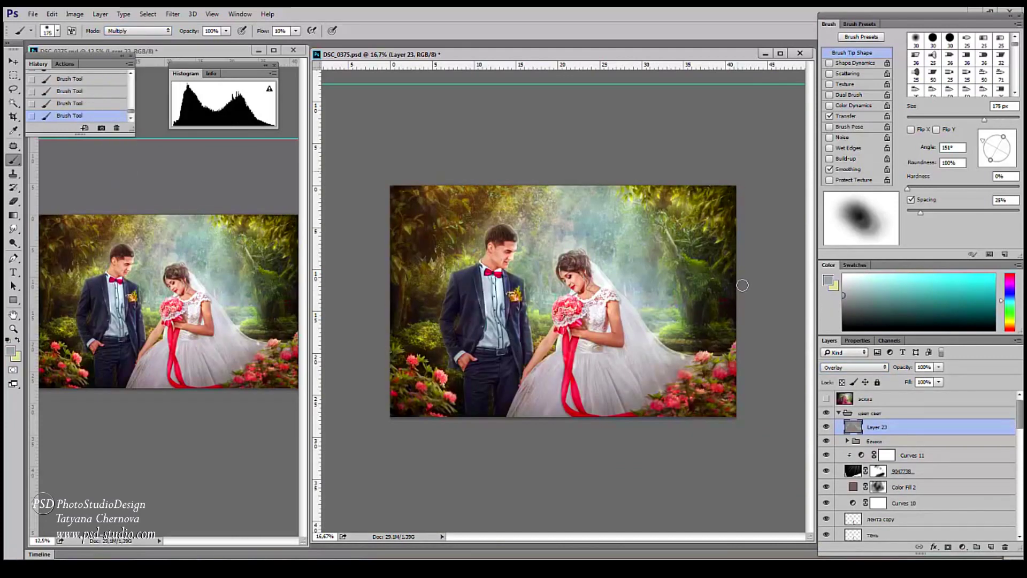
Darken the garden's right edge on Layer 23 with the gray brush in Multiply mode, enlarging it from 175 to 300 px.
mouse_move(667, 349)
left_mouse_down()
mouse_move(544, 416)
mouse_move(481, 444)
mouse_move(470, 435)
mouse_move(756, 321)
left_mouse_up()
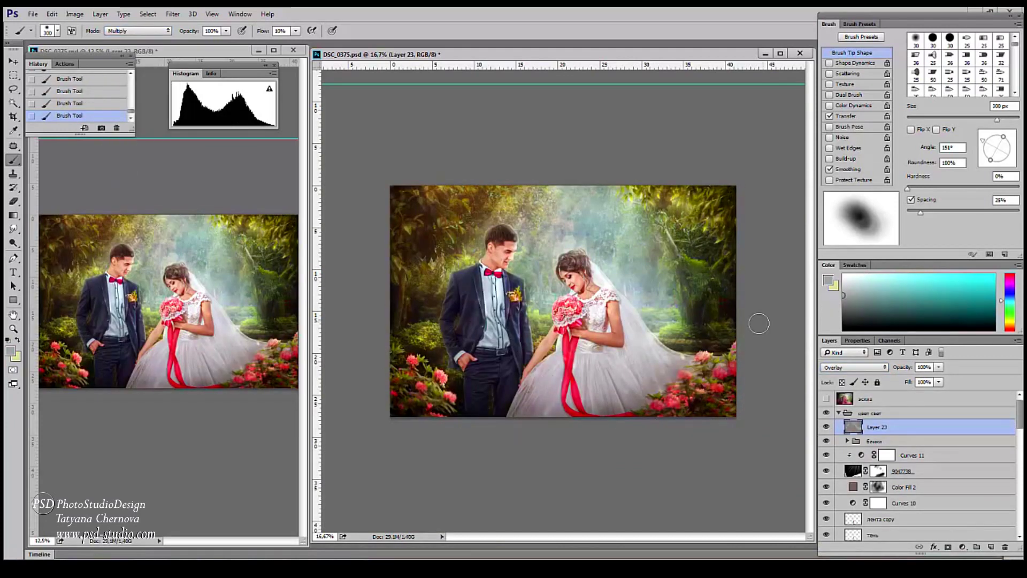
key("bracketright")
key("bracketright")
key("bracketright")
Brighten the bride's dress and veil near the flowers with a 100 px pale-yellow brush in Overlay mode.
left_click(422, 234, "alt")
key("alt+shift+o")
key("ctrl+plus")
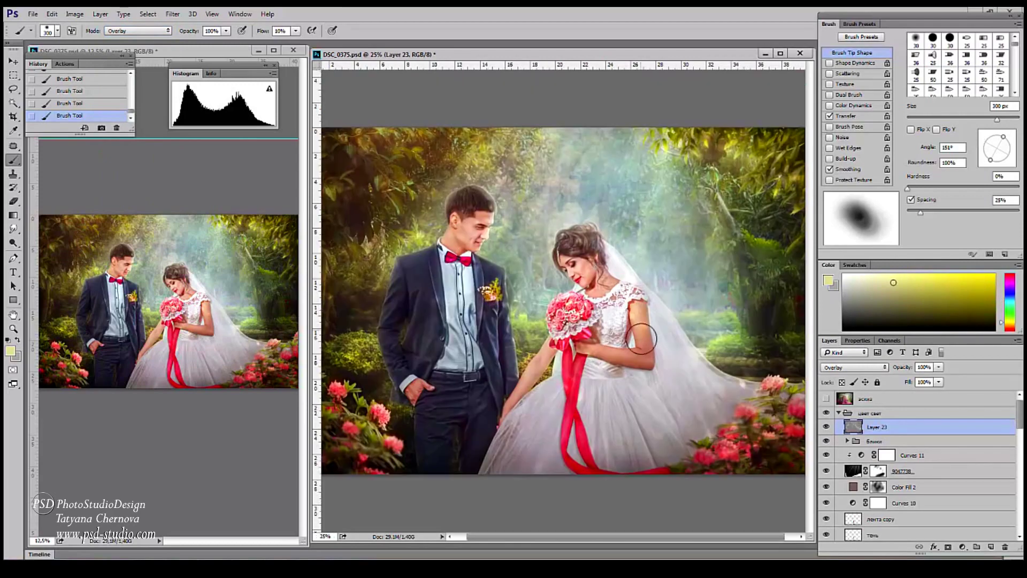
key("bracketleft")
key("bracketleft")
key("bracketleft")
key("bracketleft")
key("bracketleft")
key("bracketleft")
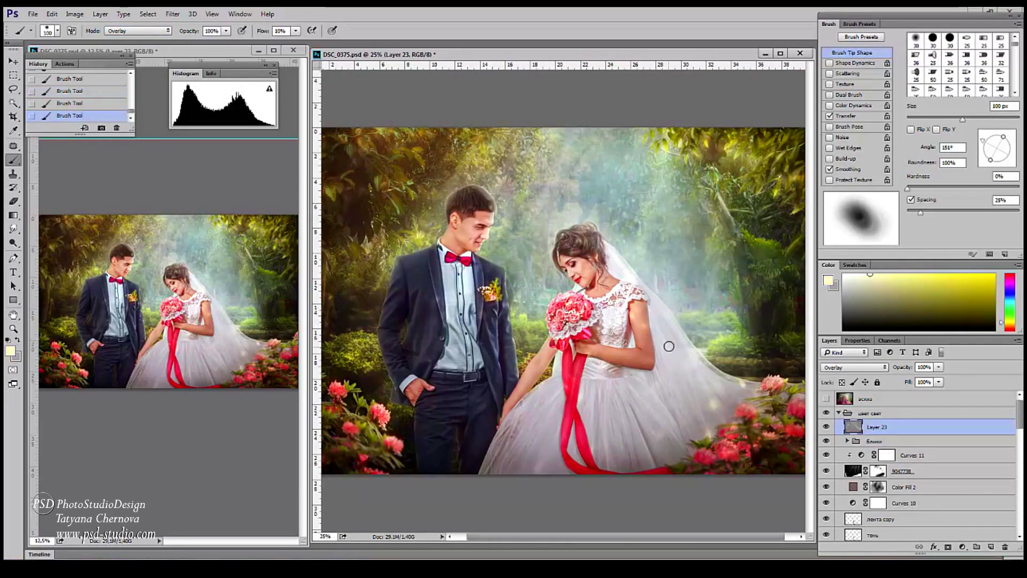
Lighten the foliage above and beside the groom on Layer 23 with a 40 px Overlay brush.
scroll(541, 461, "left", 1)
key("bracketleft")
key("bracketleft")
key("bracketleft")
key("bracketleft")
key("bracketleft")
key("bracketleft")
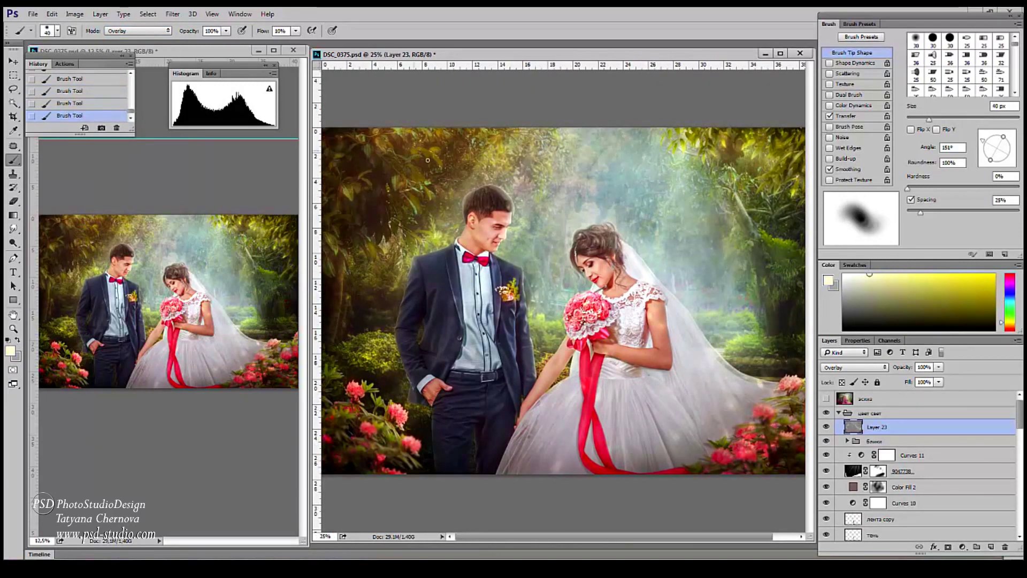
Highlight the shrub leaves and pink flowers beside the groom's pocketed hand with a 35 px Overlay brush.
key("ctrl+plus")
key("ctrl+plus")
key("ctrl+plus")
key("bracketleft")
key("bracketleft")
key("bracketleft")
key("bracketright")
key("bracketright")
key("bracketright")
key("bracketright")
key("bracketright")
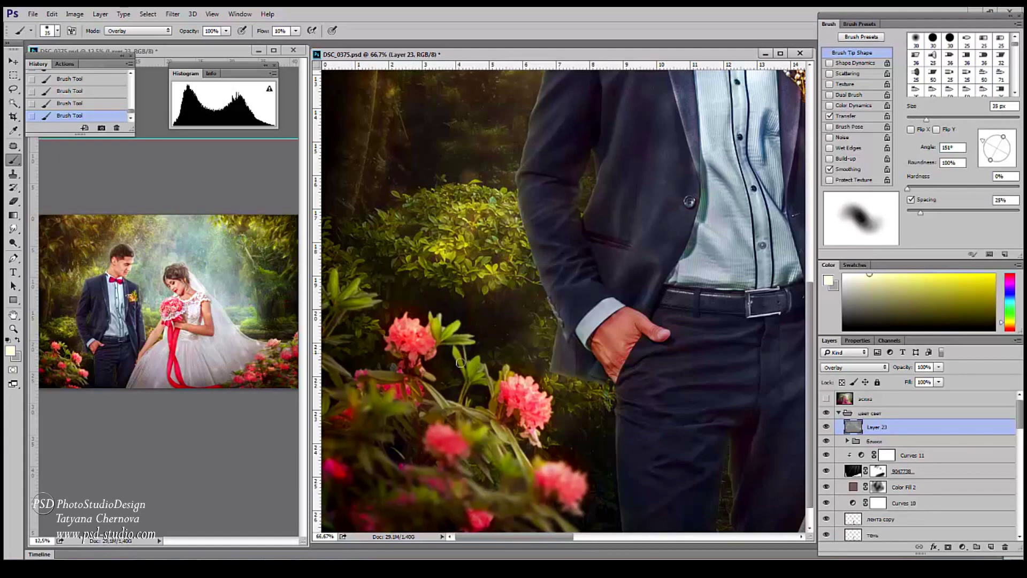
mouse_move(479, 521)
left_mouse_down()
mouse_move(556, 382)
mouse_move(503, 311)
mouse_move(369, 300)
left_mouse_up()
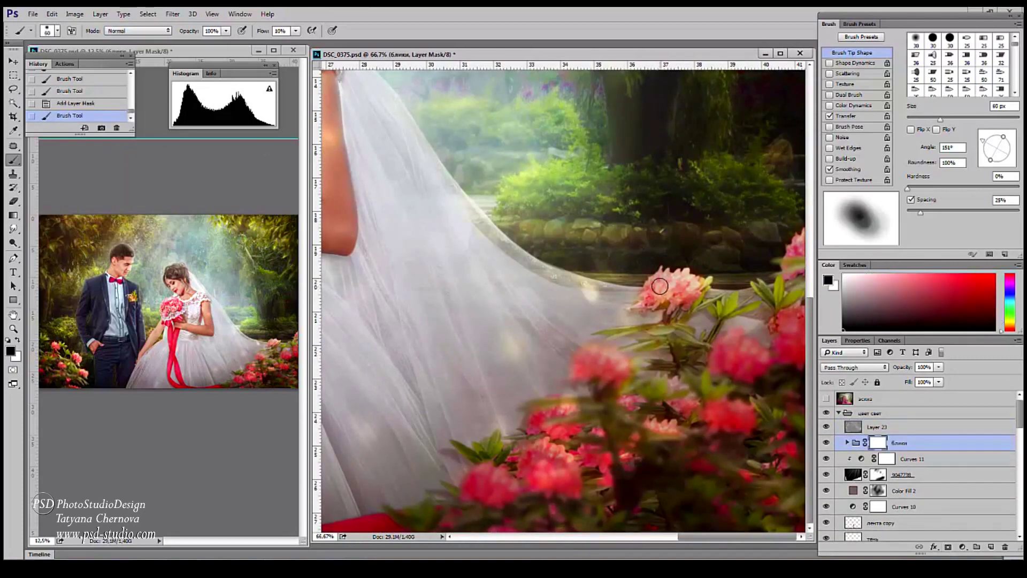
Mask the Блики group's glow off the flowers with a 60 px black brush, and brighten those flowers on Layer 23 with a 35 px brush.
mouse_move(660, 287)
left_mouse_down()
mouse_move(592, 293)
mouse_move(733, 390)
mouse_move(730, 382)
left_mouse_up()
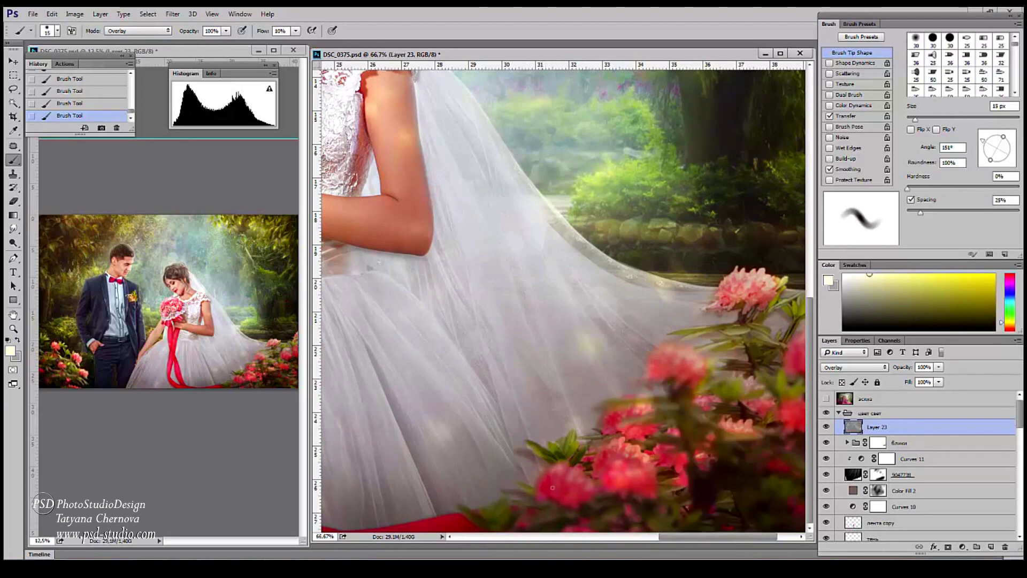
key("bracketright")
key("bracketright")
scroll(458, 362, "right", 2)
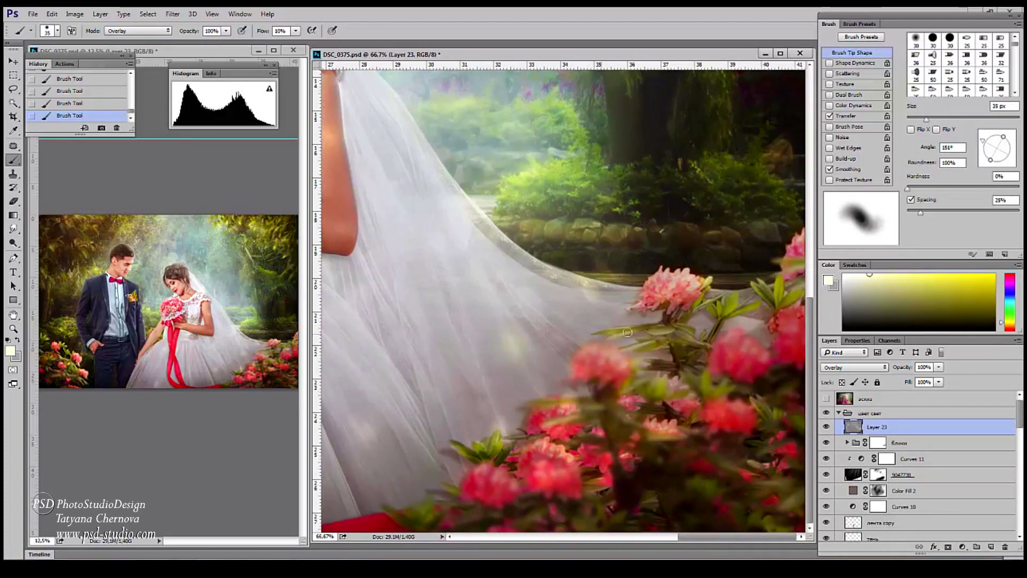
left_click(182, 463)
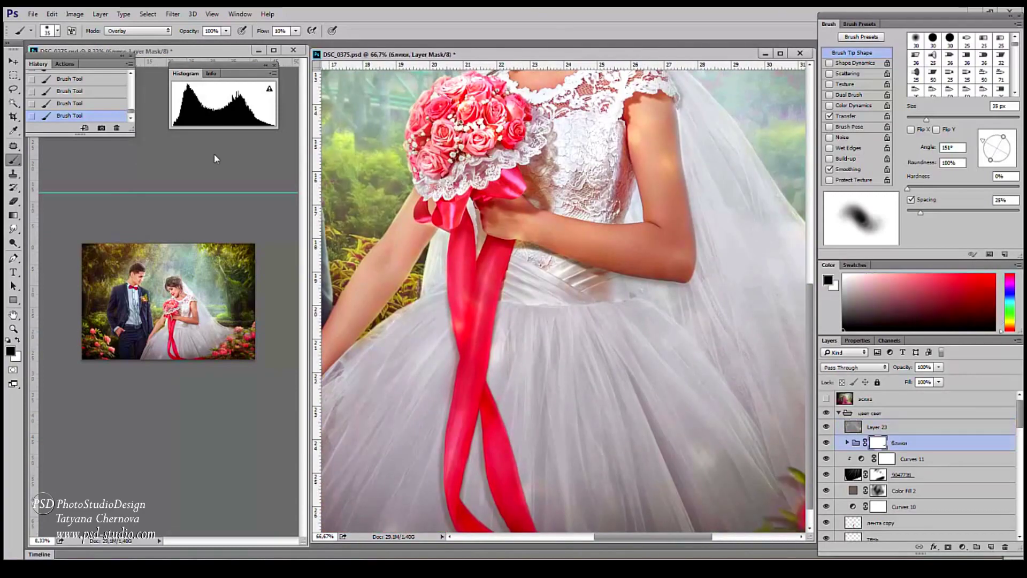
Set the brush to Normal mode for retouching the Блики group's mask over the bride's dress and veil.
key("shift+alt+n")
mouse_move(407, 160)
left_mouse_down()
mouse_move(621, 248)
mouse_move(655, 373)
left_mouse_up()
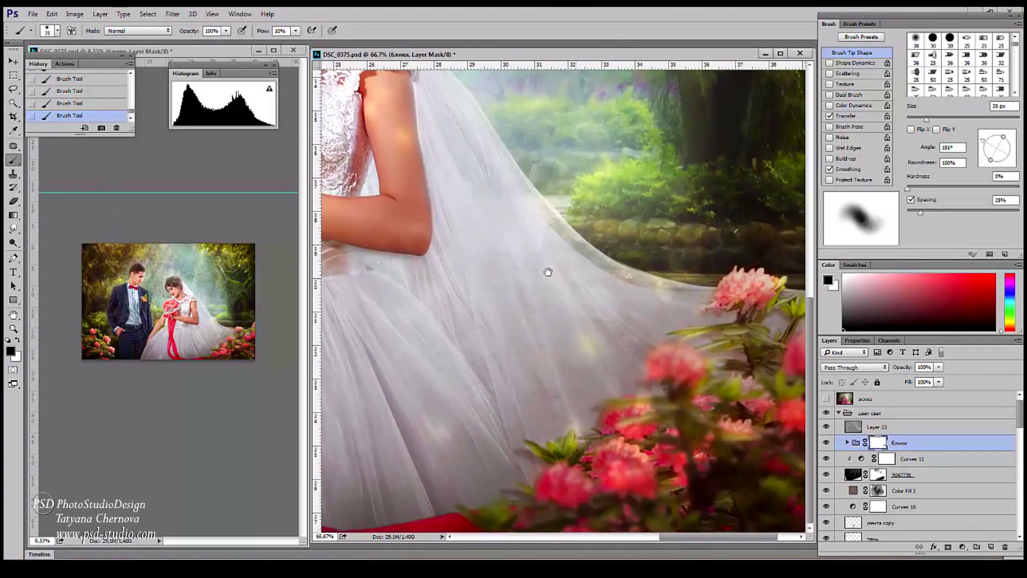
left_click_drag(549, 273, 420, 340)
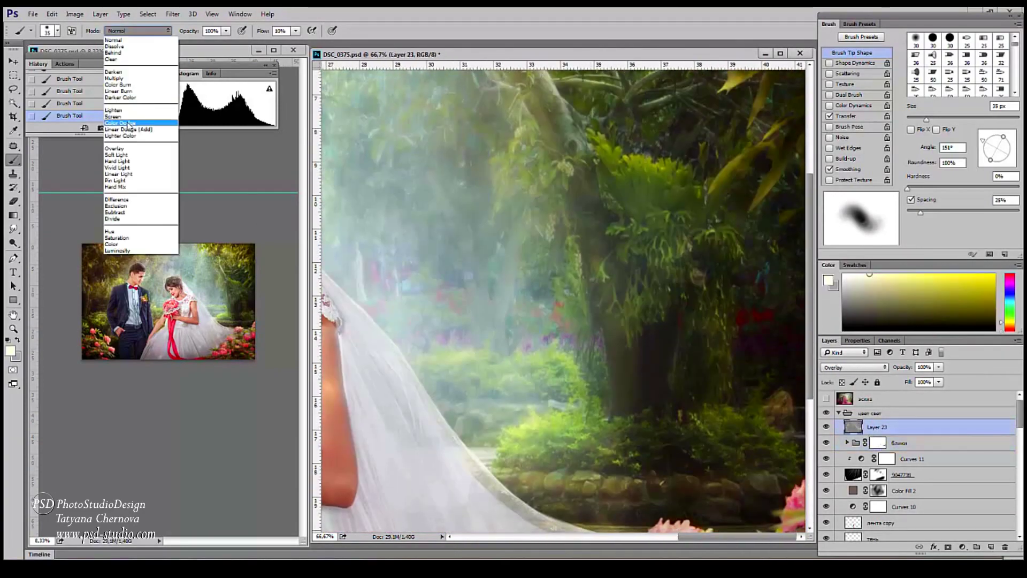
Brighten the tree foliage and bushes around the bride on Layer 23 with an Overlay brush enlarged from 10 to 25 px.
left_click(138, 122)
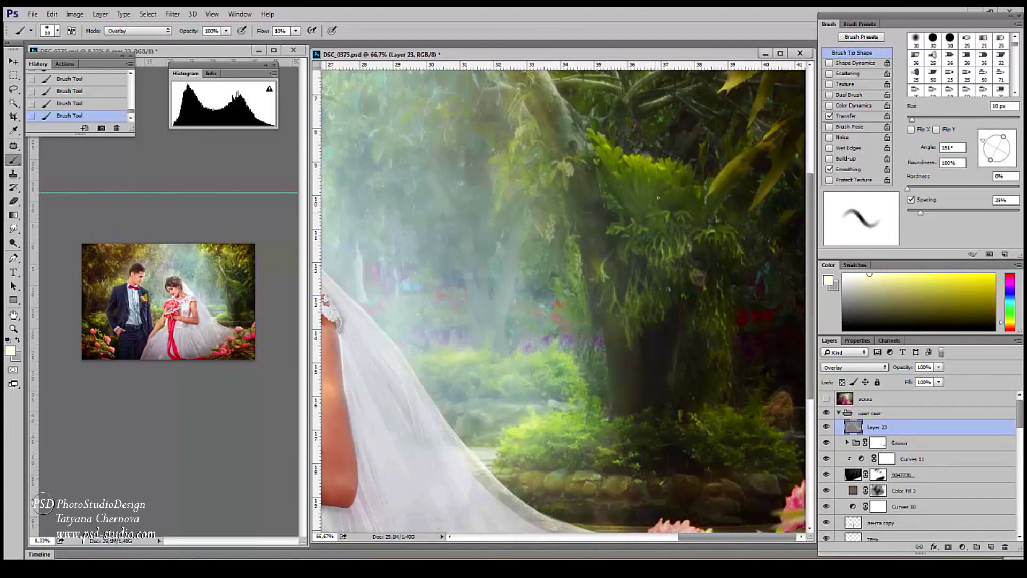
key("bracketright")
key("bracketright")
key("bracketright")
scroll(639, 339, "down", 1)
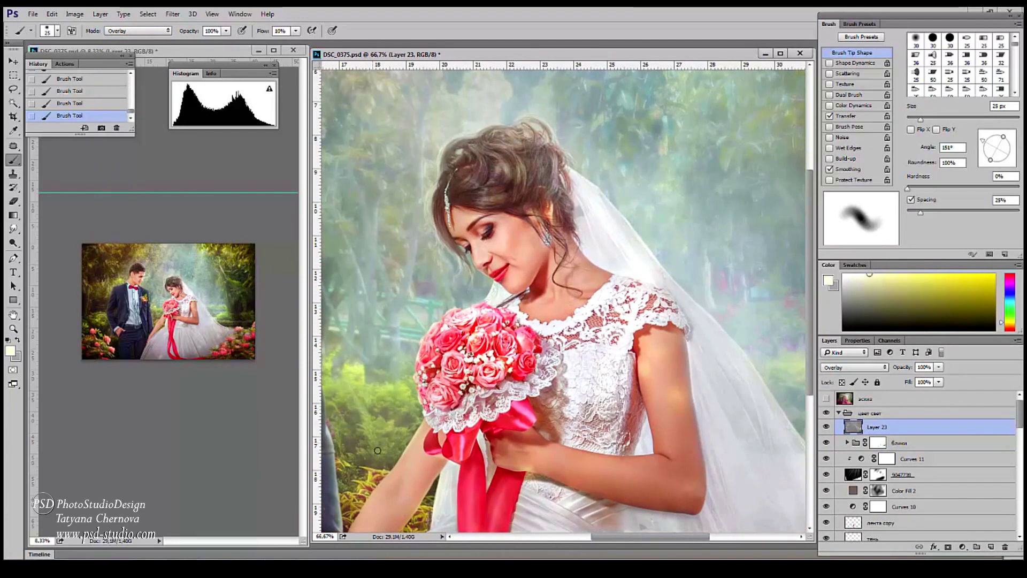
Add a new Overlay layer above Layer 23 and set up a 7 px Color Dodge brush for the bride's veil.
left_click(854, 367)
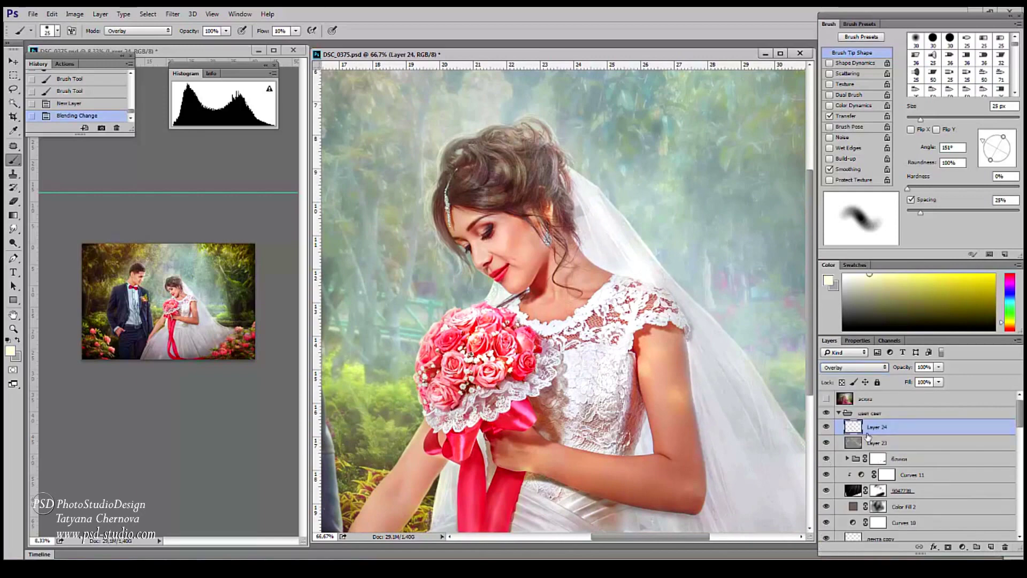
key("ctrl+plus")
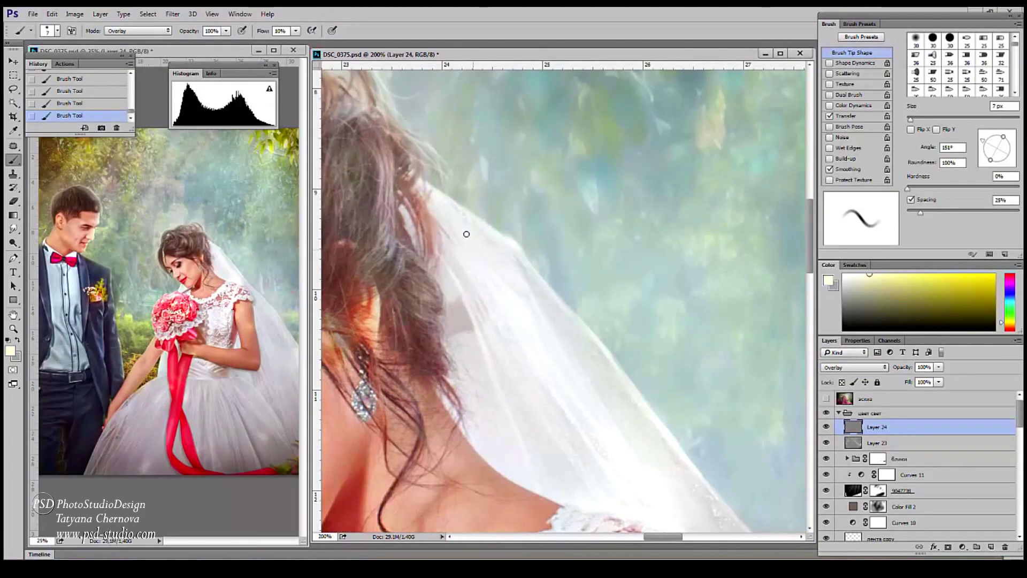
right_click(522, 297)
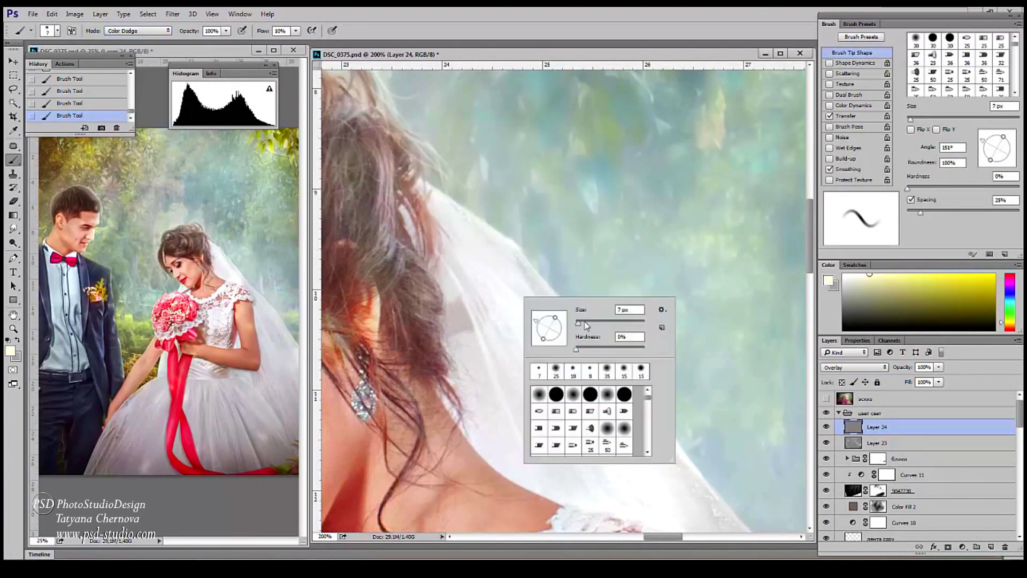
key("Return")
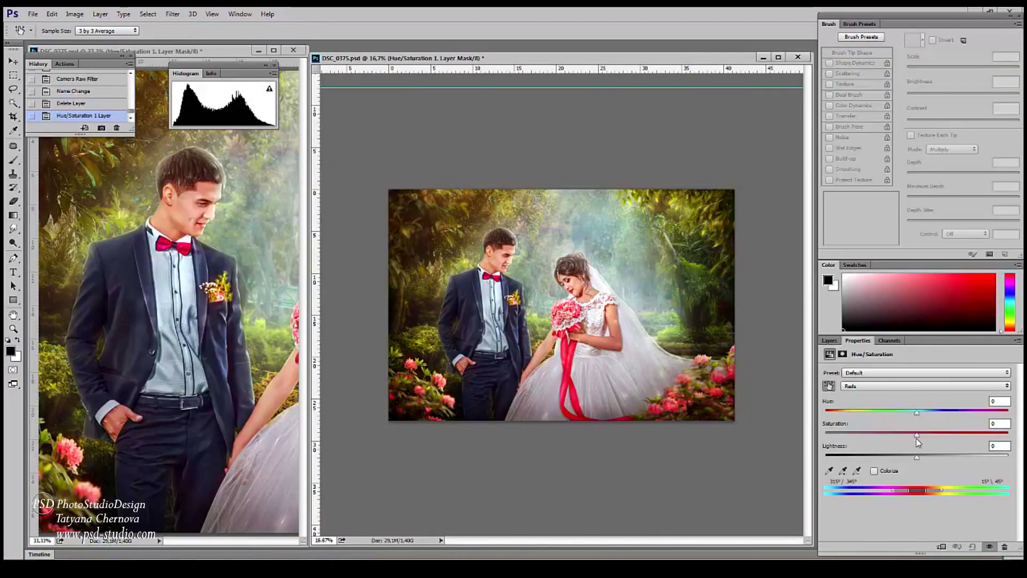
Lower the saturation of the Reds in the Hue/Saturation 1 adjustment layer.
left_click_drag(916, 435, 902, 435)
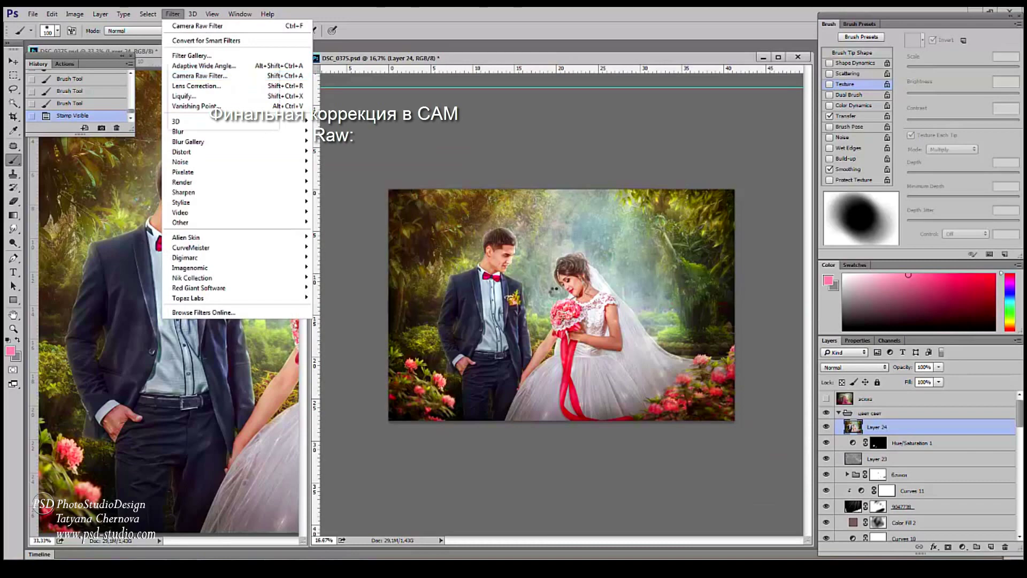
Open the Camera Raw filter on the stamped Layer 24 and set Temperature to +9 and Shadows to +26.
left_click(193, 121)
left_click_drag(855, 200, 858, 200)
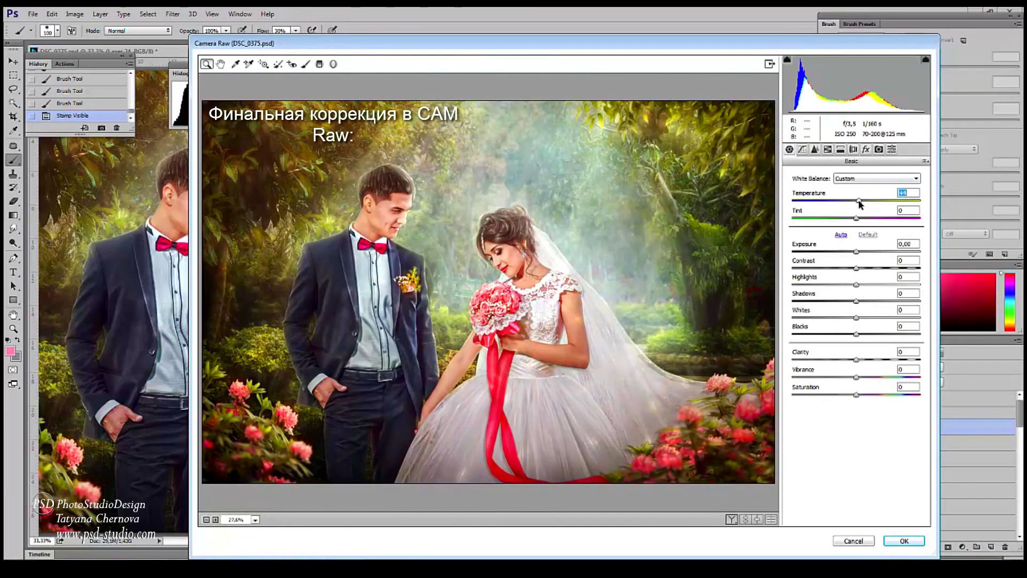
left_click_drag(861, 302, 880, 300)
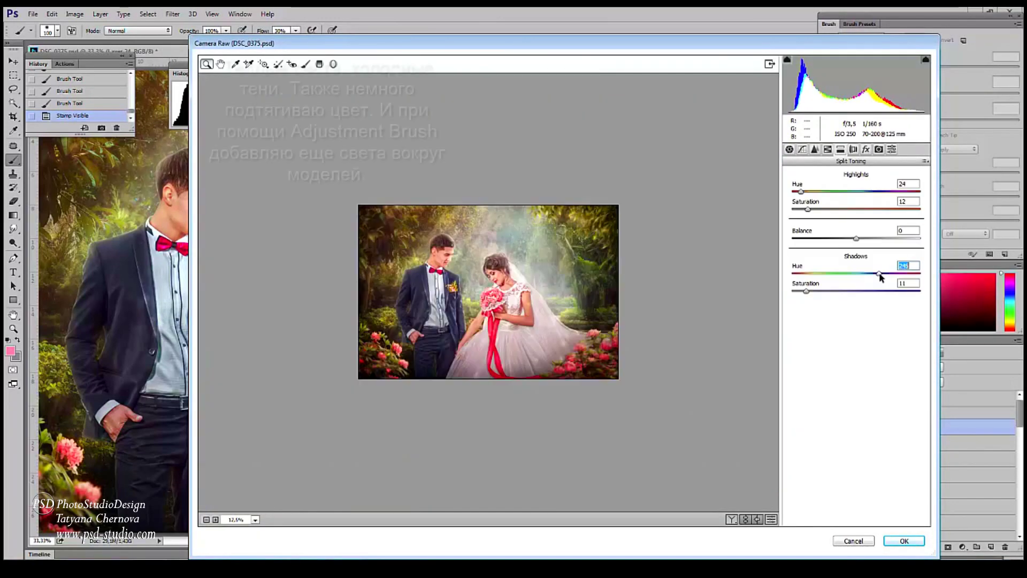
Shift the Split Toning shadow hue slightly within the blues and raise the shadow saturation.
left_click_drag(881, 276, 876, 274)
left_click_drag(806, 291, 818, 296)
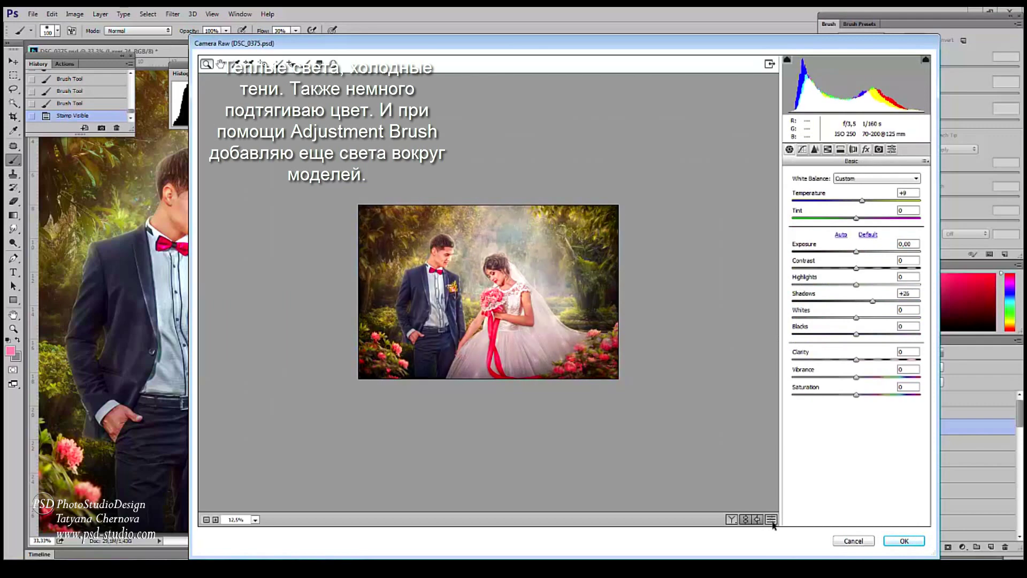
Lower the Camera Raw temperature slightly, raise the vibrance, and set up the Adjustment Brush with Exposure +0.35 for lighting around the couple.
left_click_drag(862, 201, 858, 202)
left_click_drag(857, 378, 867, 382)
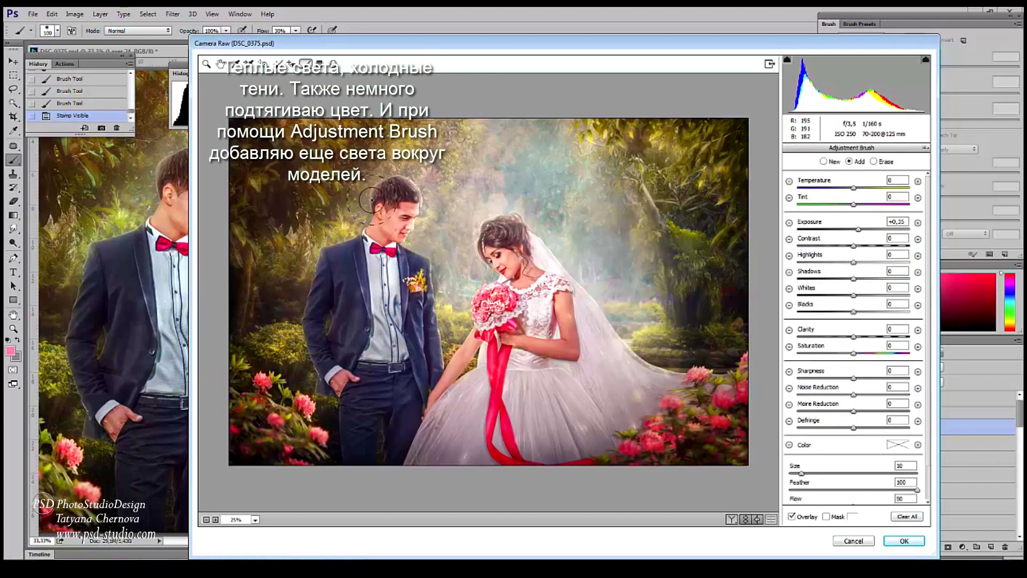
key("n")
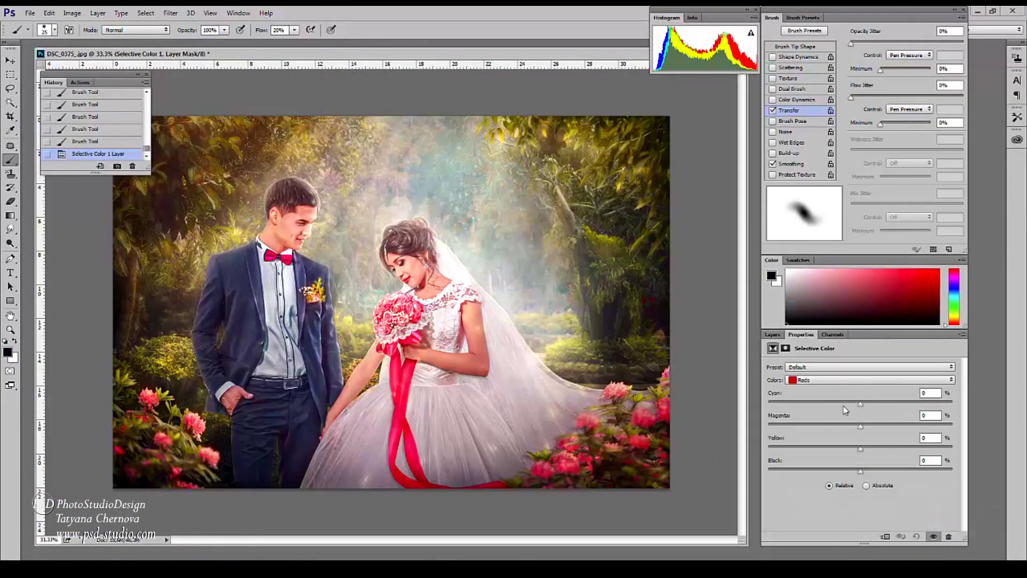
Set the Reds in the Selective Color 1 layer to Cyan +18, Magenta -8 and Yellow +13, and compare the image with and without it.
left_click_drag(860, 446, 871, 446)
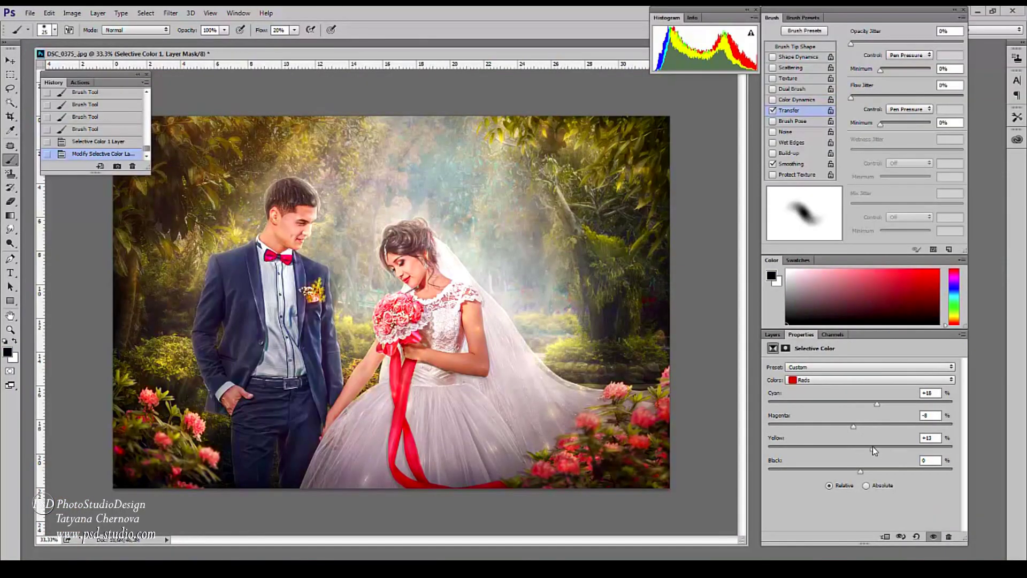
left_click(773, 334)
left_click(770, 393)
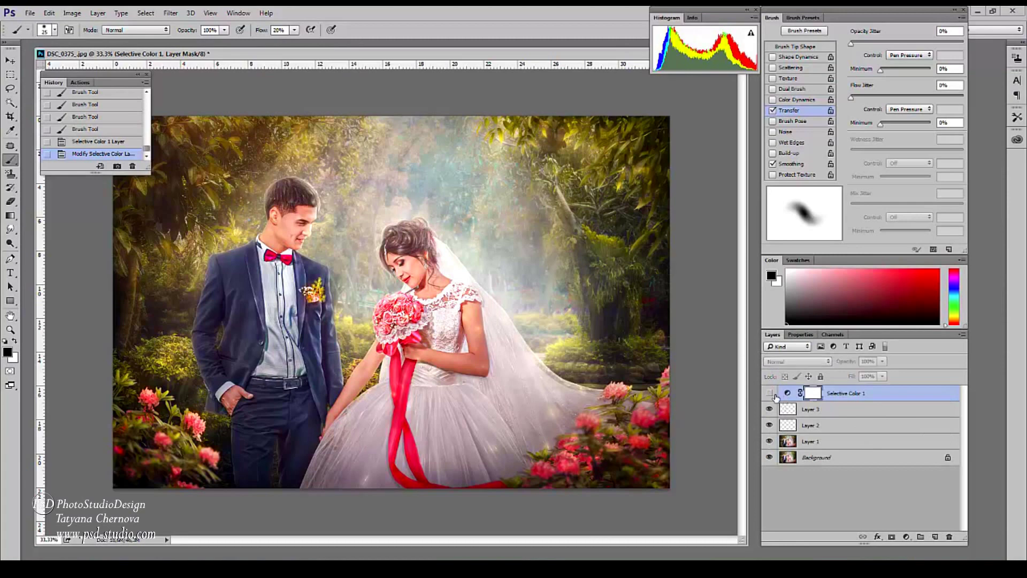
left_click(770, 394)
Invert the Selective Color 1 mask and paint the correction back in over the groom's face and the bride's skin.
key("ctrl+i")
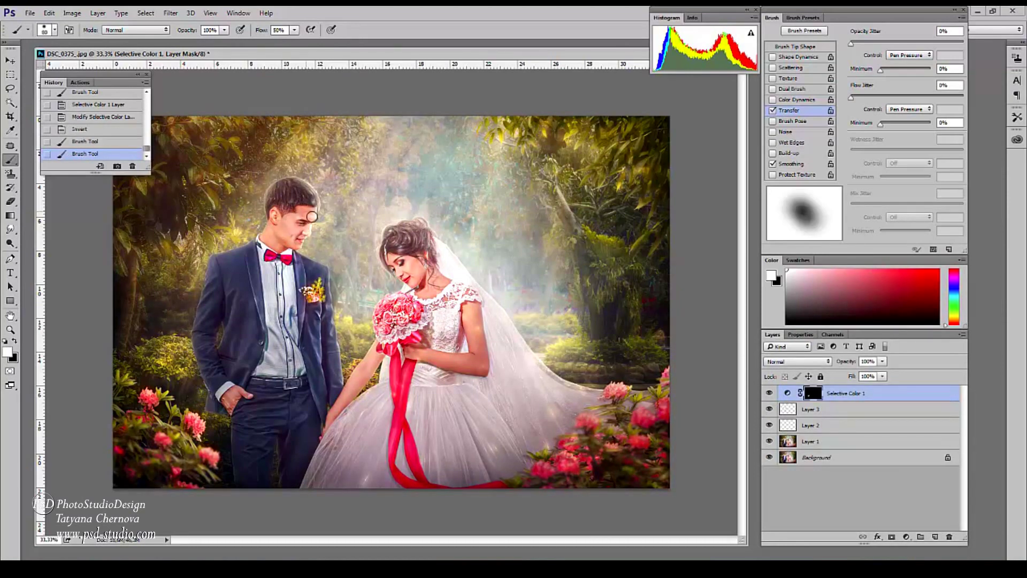
left_click_drag(279, 229, 305, 222)
mouse_move(421, 266)
left_mouse_down()
mouse_move(435, 301)
mouse_move(469, 328)
left_mouse_up()
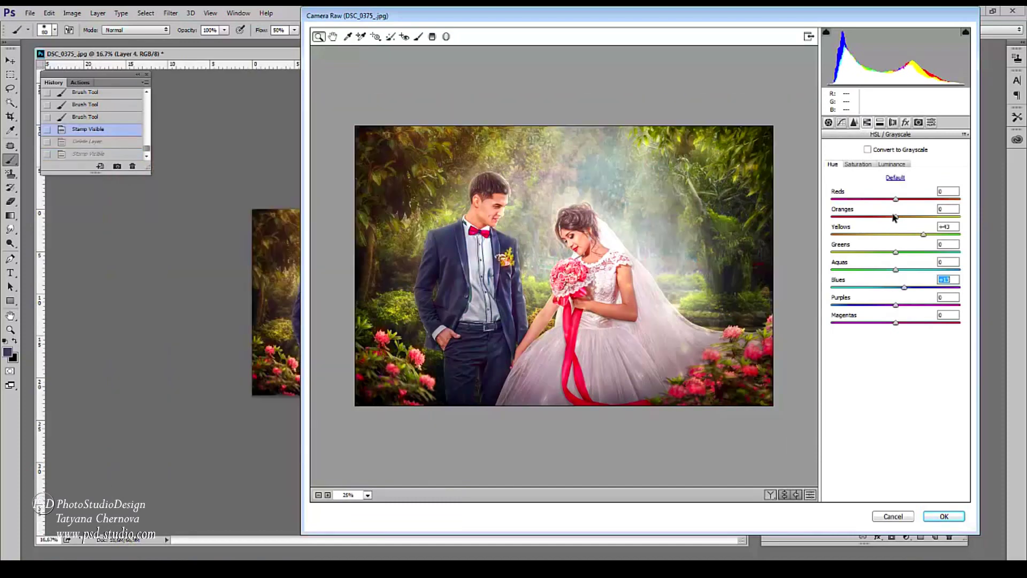
Shift the Reds hue slightly into negative values in the Camera Raw HSL settings and apply the filter to Layer 4.
left_click_drag(895, 199, 886, 199)
left_click(940, 516)
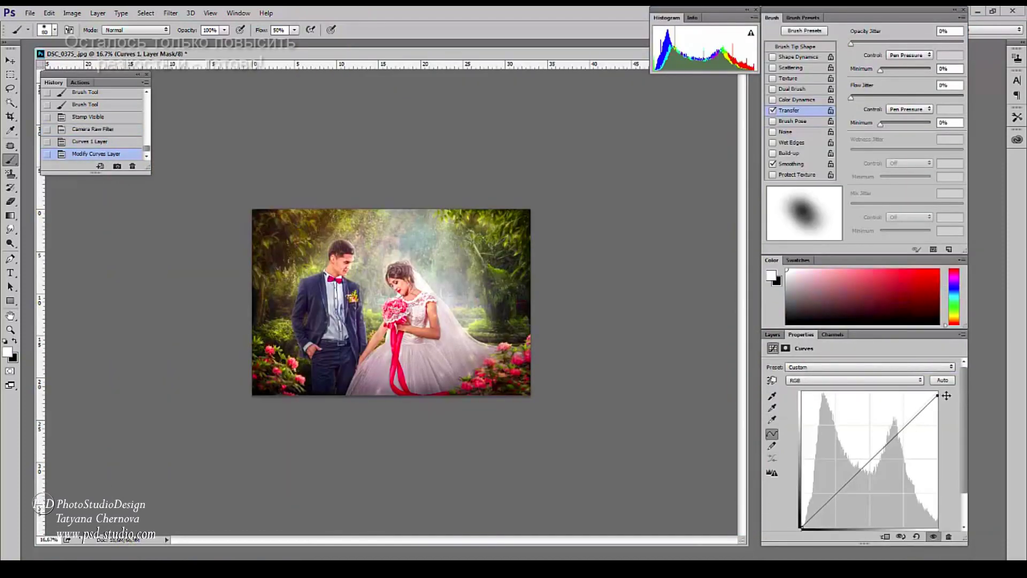